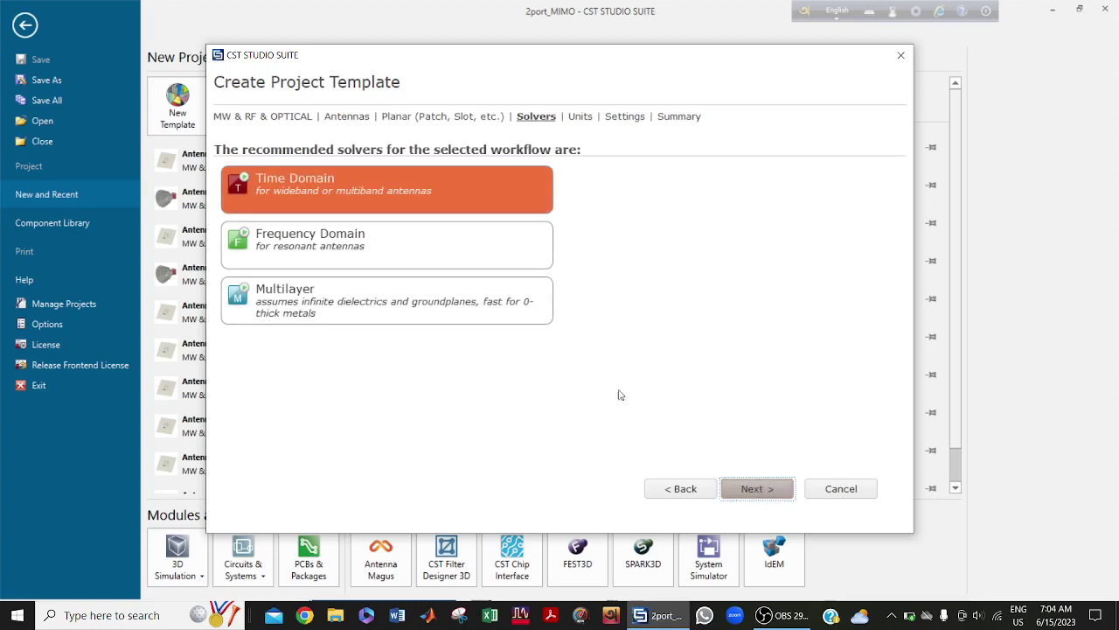
# Accept the Time Domain solver and the um, THz, ps and Kelvin units, and set the frequency range from 1 to 5 THz.
pyautogui.click(759, 492)
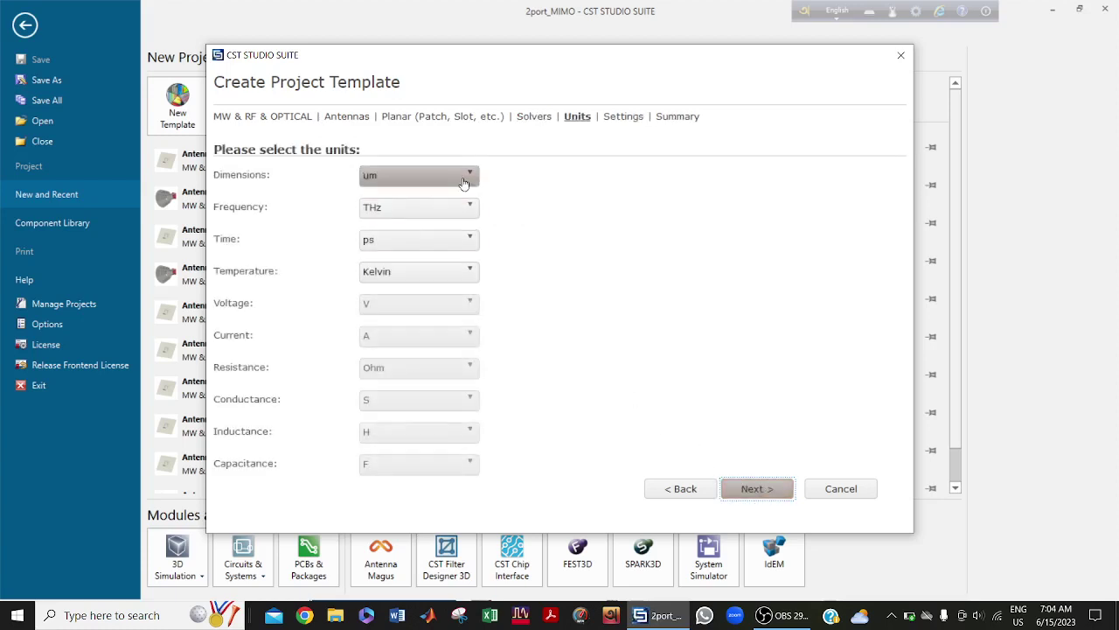
pyautogui.click(757, 489)
pyautogui.click(392, 178)
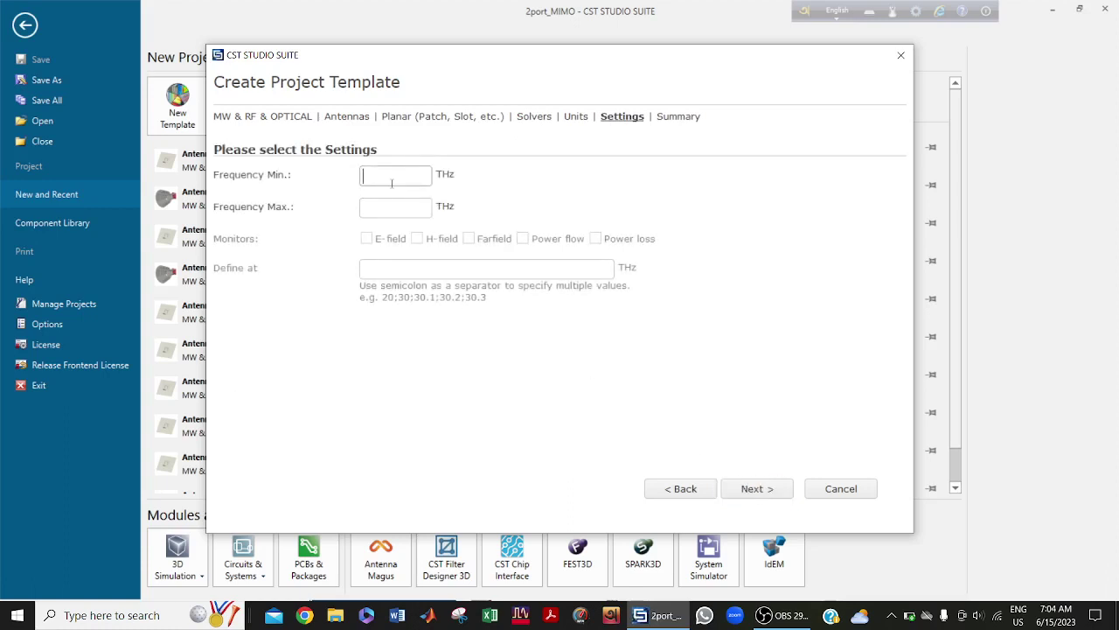
pyautogui.write('1')
pyautogui.write('5')
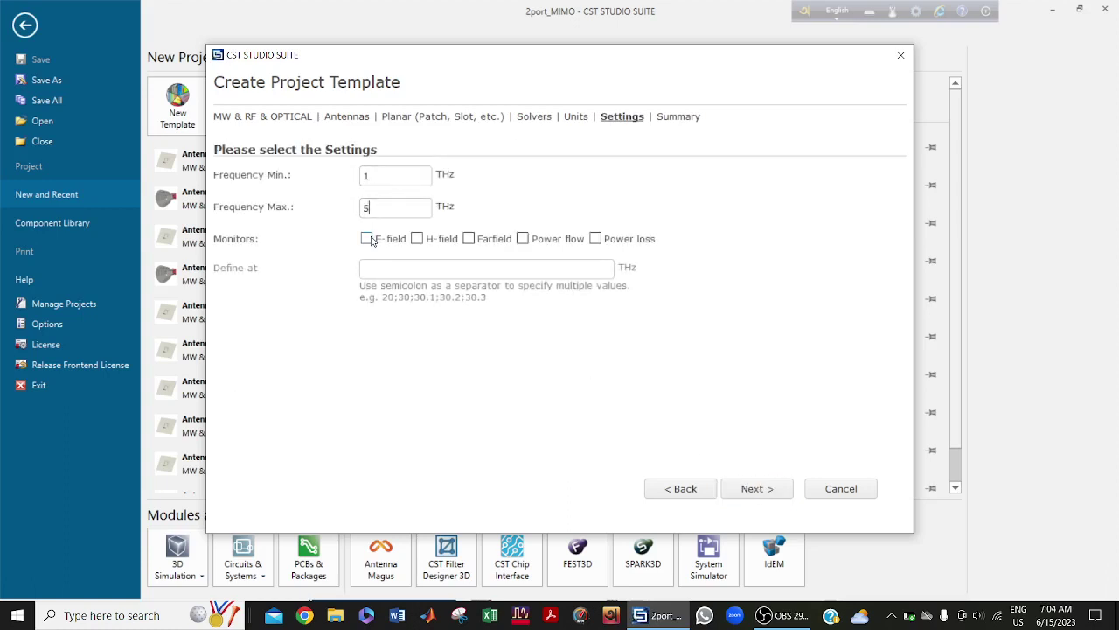
# Enable E-field, H-field and Farfield monitors at 1;3;5 THz and finish creating the planar antenna template.
pyautogui.click(366, 237)
pyautogui.click(417, 239)
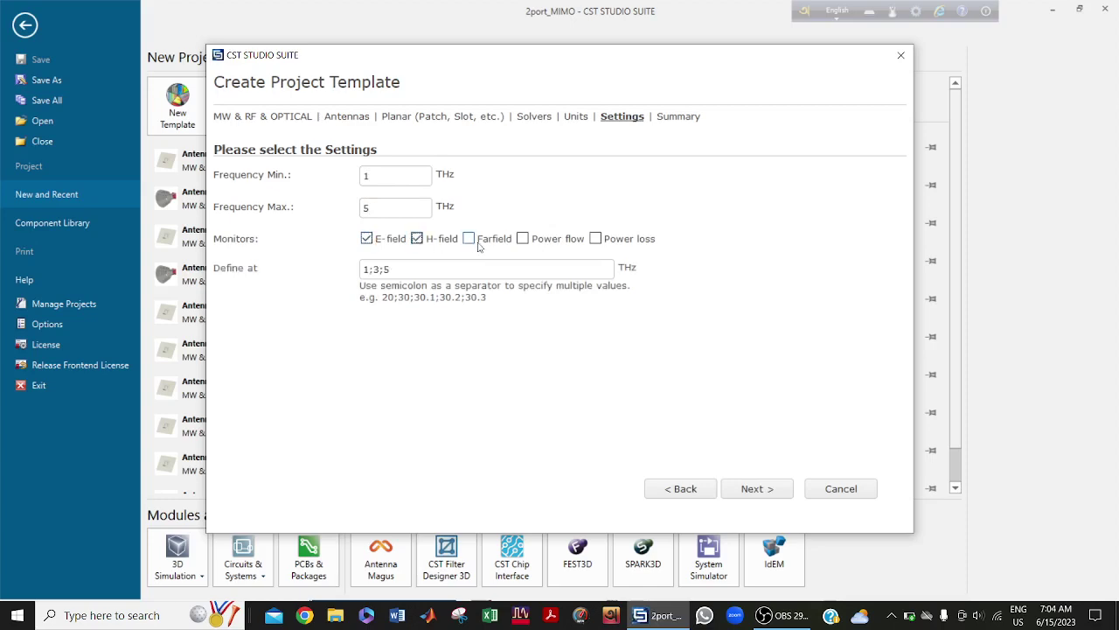
pyautogui.click(751, 489)
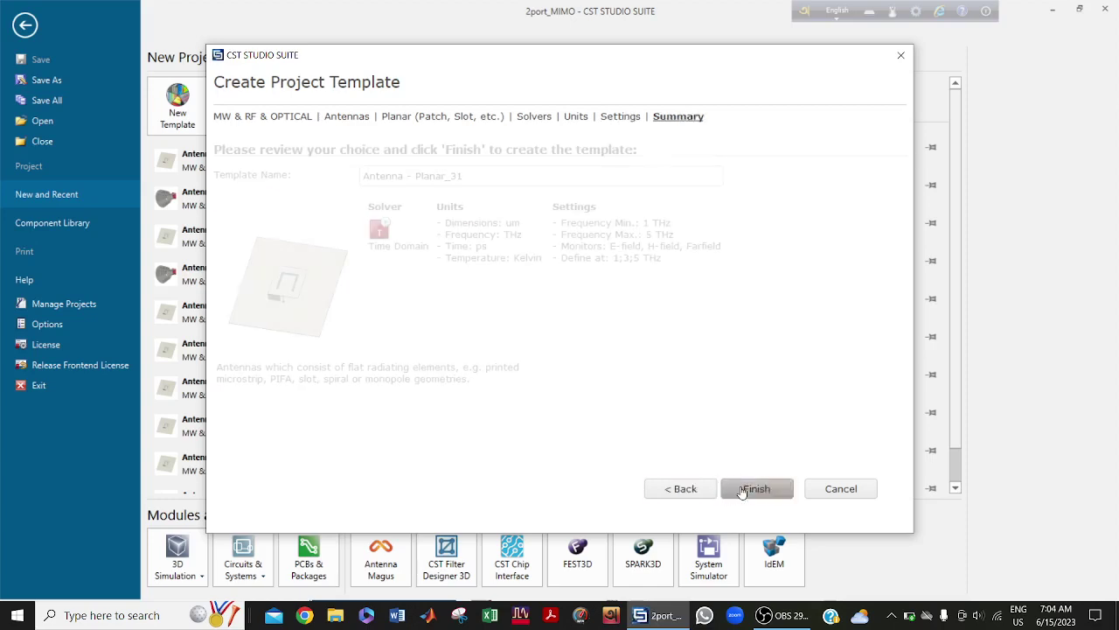
pyautogui.click(754, 489)
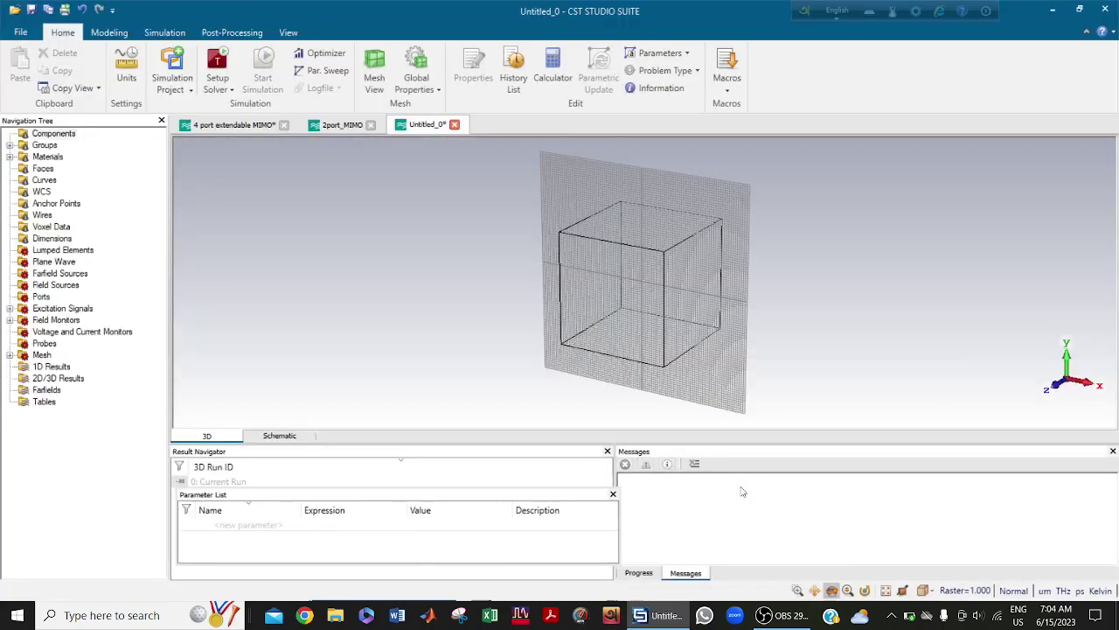
# Draw a brick around the working plane's origin with a base of about 18 by 20 um and a height of about 9 um.
pyautogui.moveTo(607, 327); pyautogui.dragTo(807, 262)
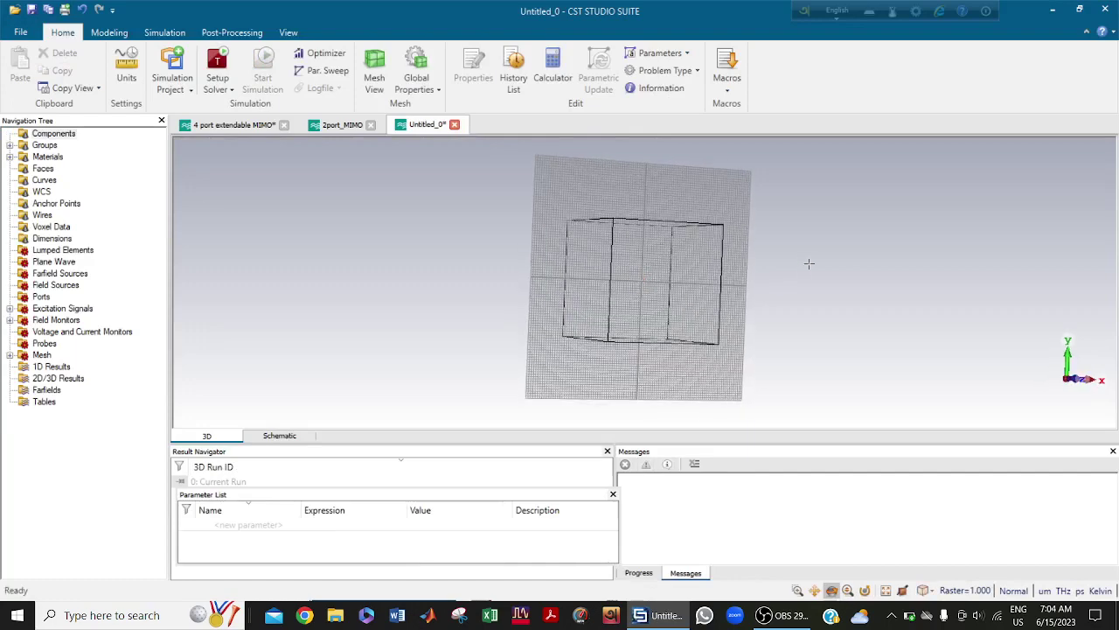
pyautogui.scroll(3, 714, 262)
pyautogui.scroll(-3, 713, 263)
pyautogui.click(105, 33)
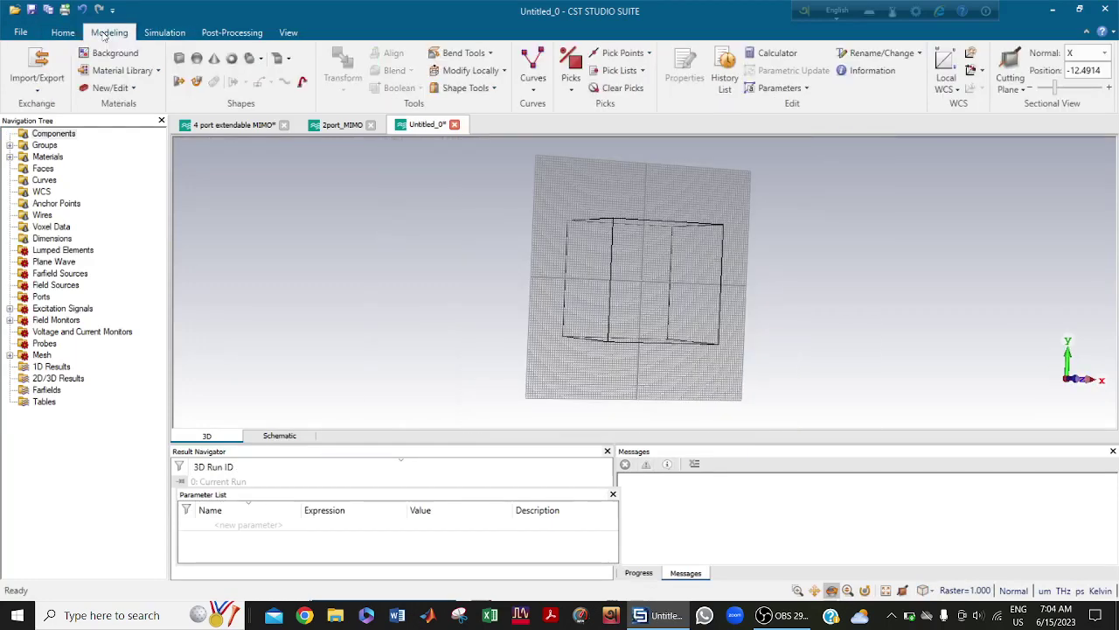
pyautogui.click(181, 58)
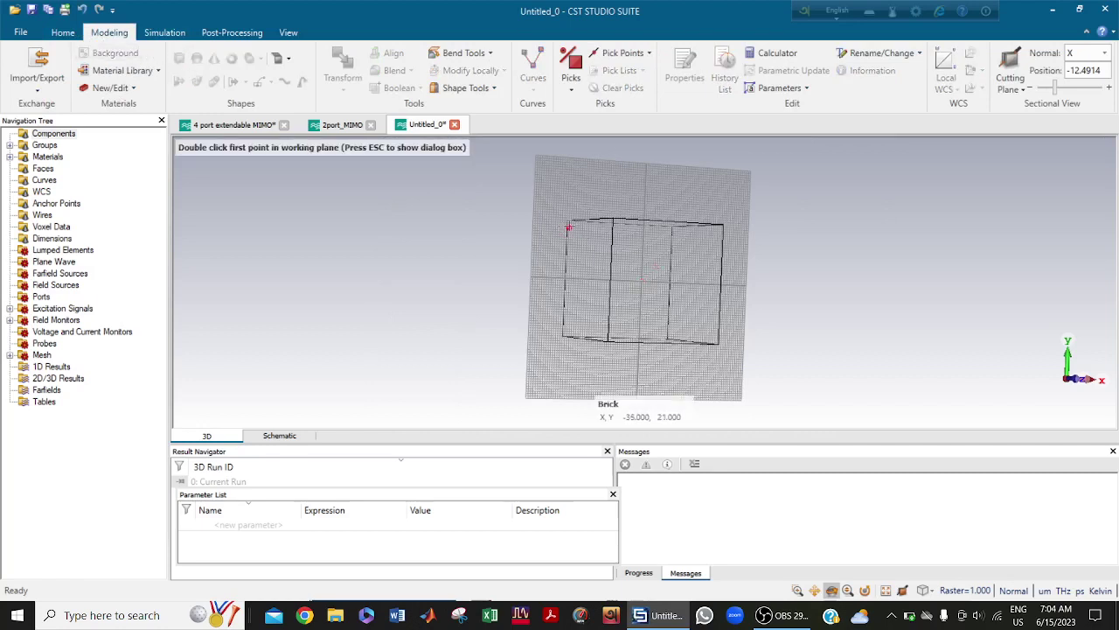
pyautogui.moveTo(624, 248); pyautogui.dragTo(540, 233)
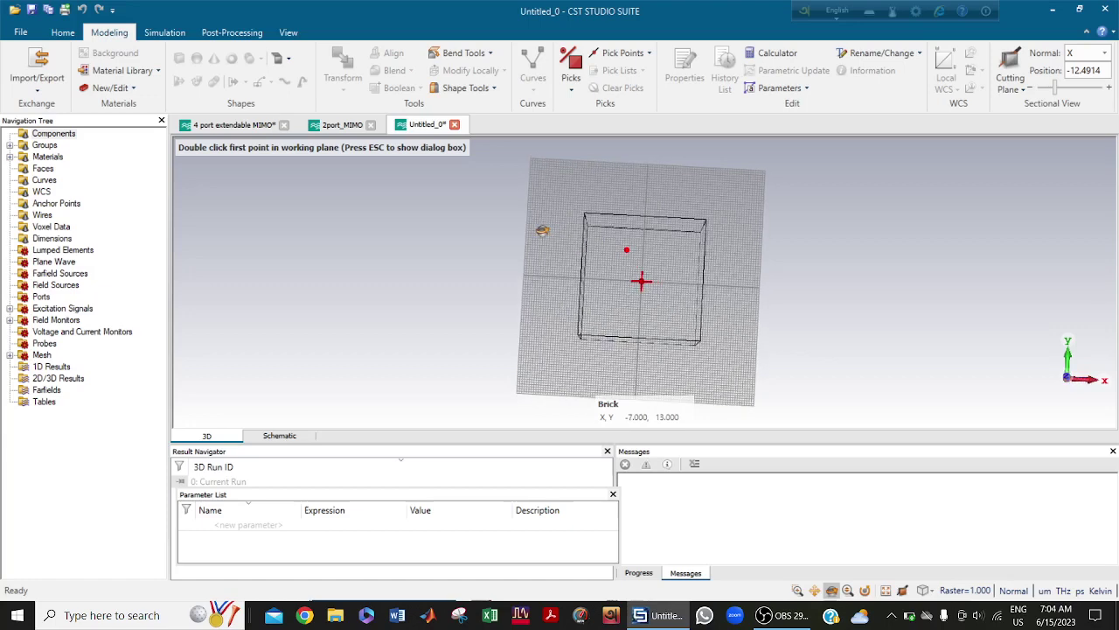
pyautogui.doubleClick(623, 259)
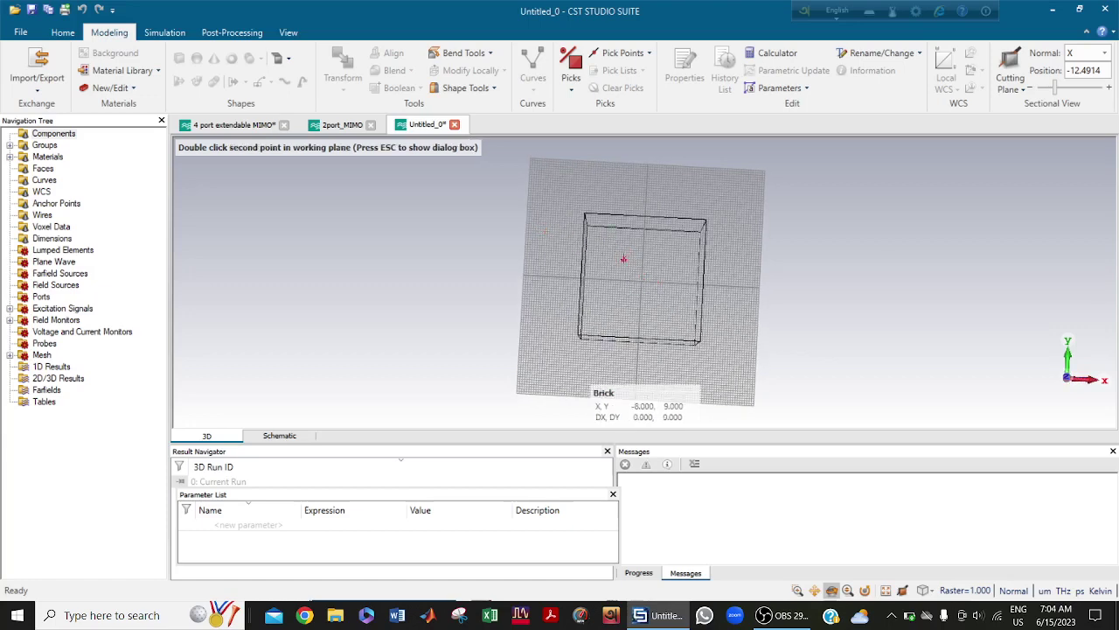
pyautogui.doubleClick(665, 308)
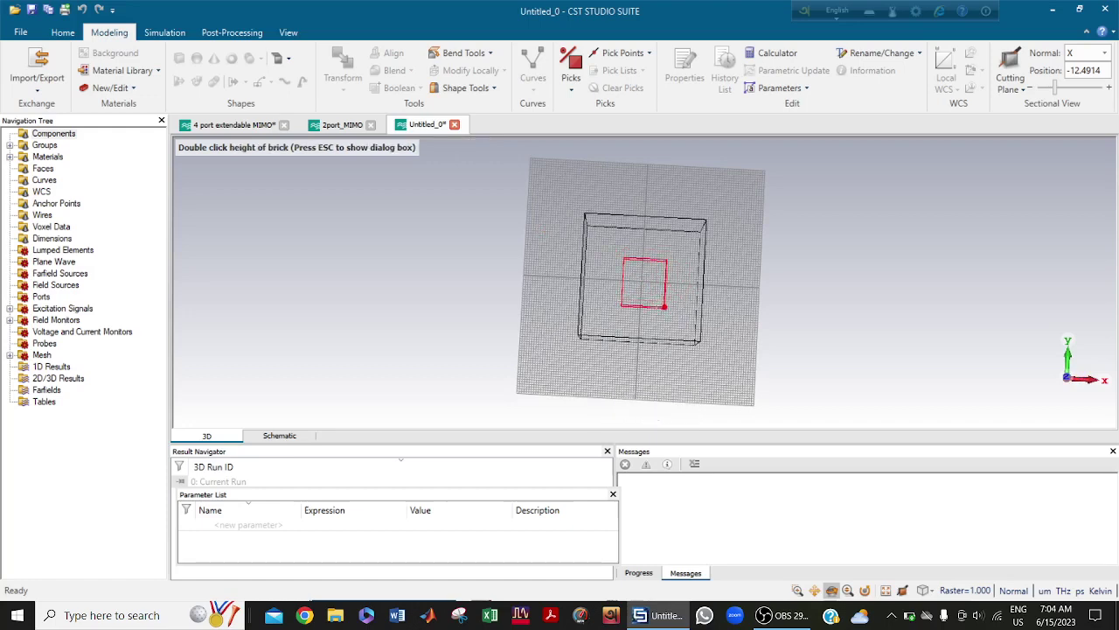
pyautogui.doubleClick(645, 262)
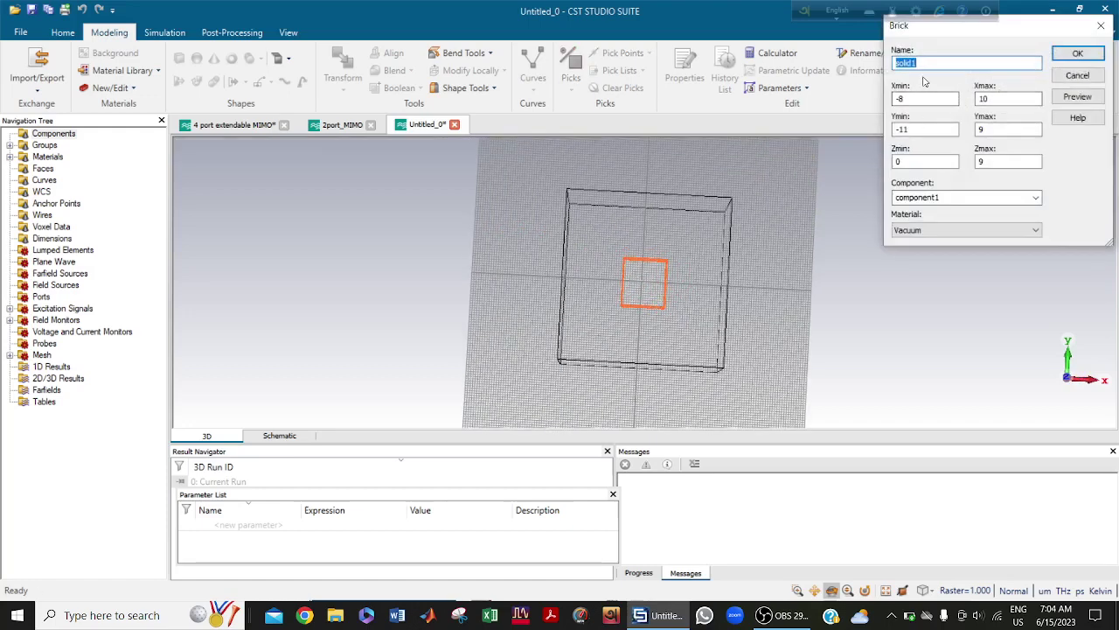
# Name the brick ground and set Xmax to -8, Ymin to -8, Ymax to 8 and Zmax to -0.035.
pyautogui.write('ground')
pyautogui.doubleClick(993, 99)
pyautogui.write('-8')
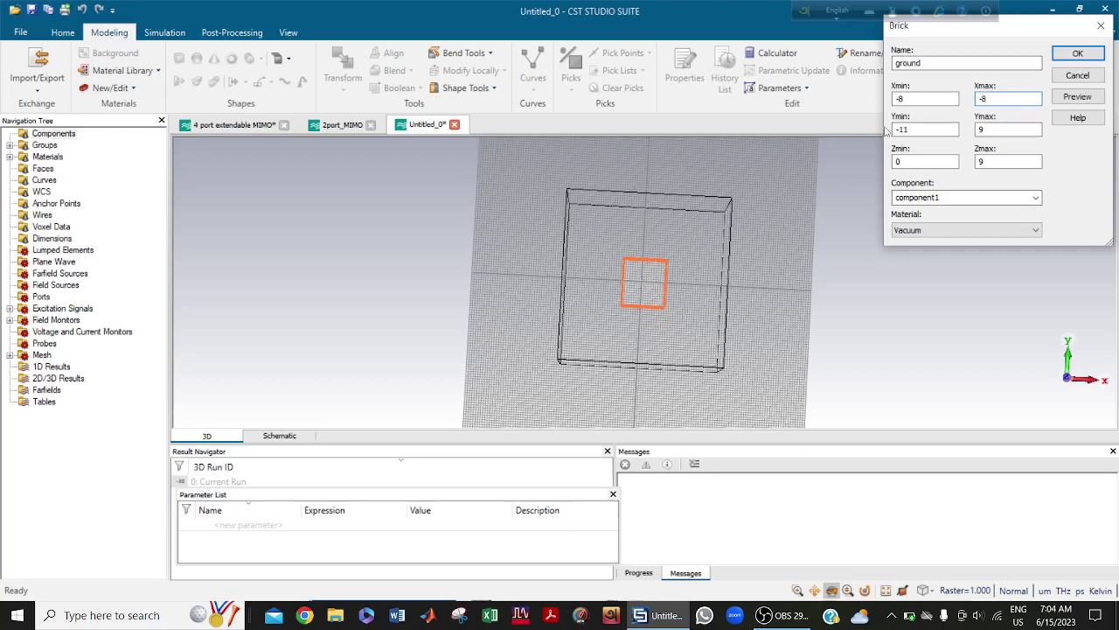
pyautogui.click(904, 129)
pyautogui.press('Tab')
pyautogui.doubleClick(980, 161)
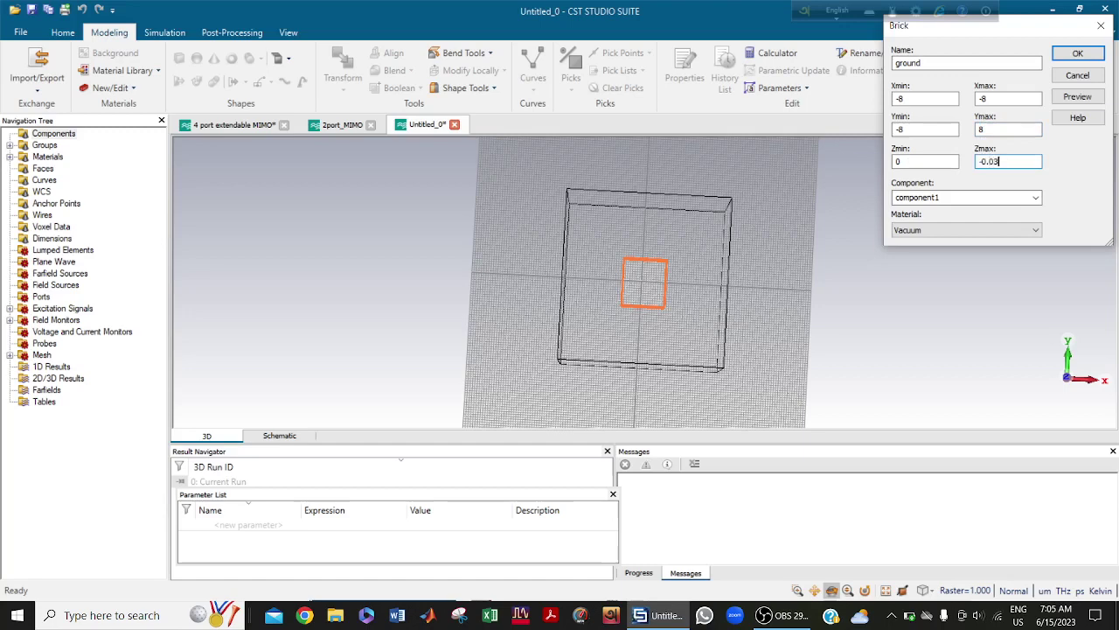
# Load Copper (annealed) from the material library as the ground brick's material and create the brick.
pyautogui.click(1030, 229)
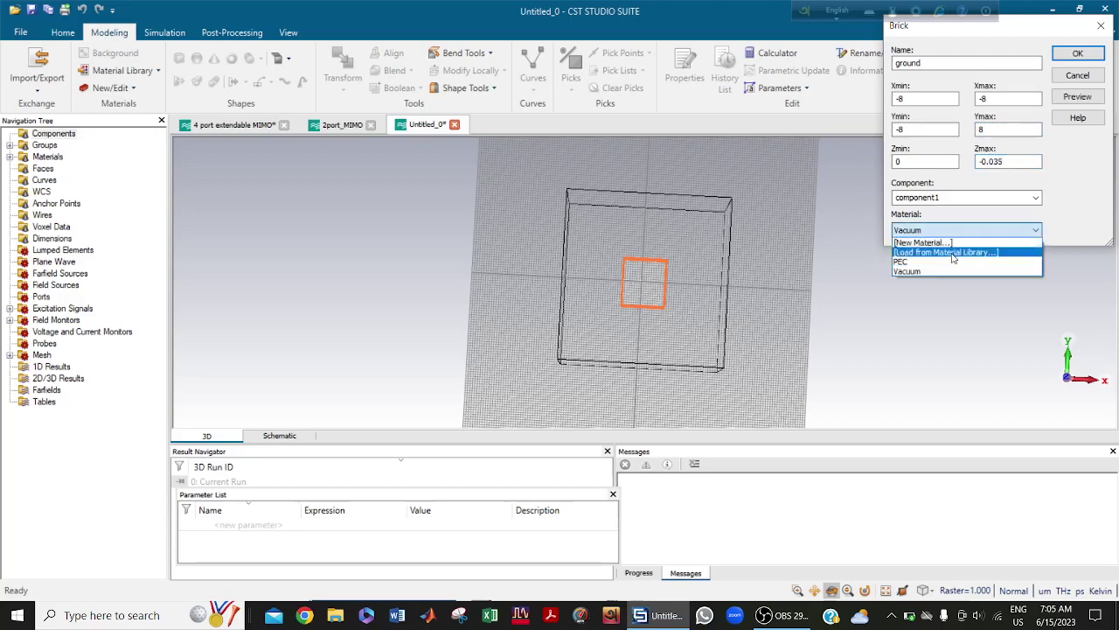
pyautogui.click(948, 252)
pyautogui.click(820, 51)
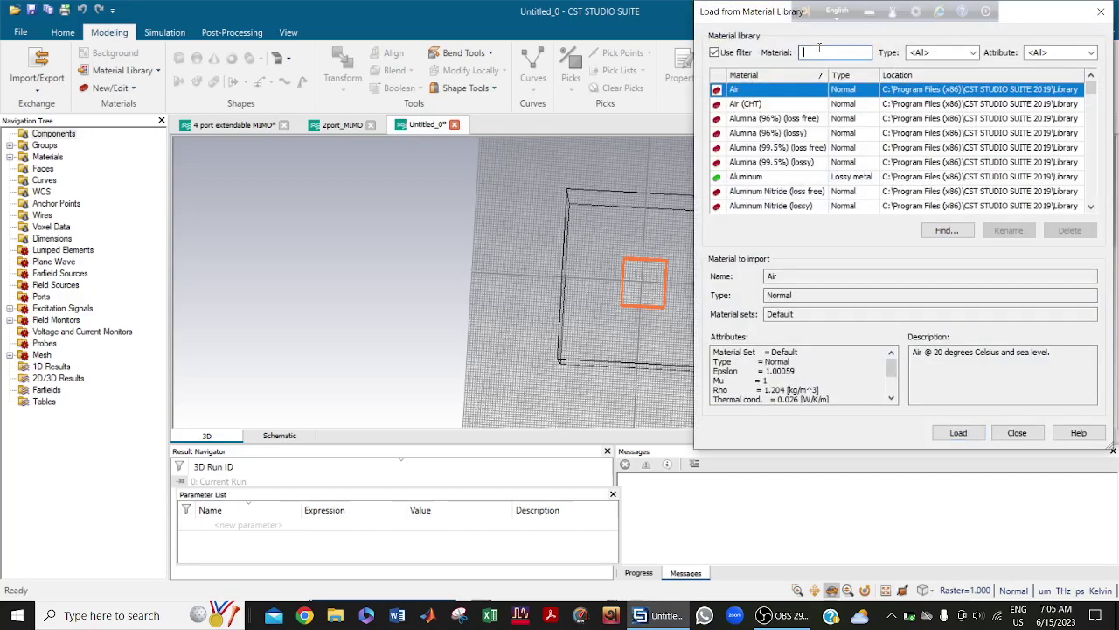
pyautogui.write('cupper')
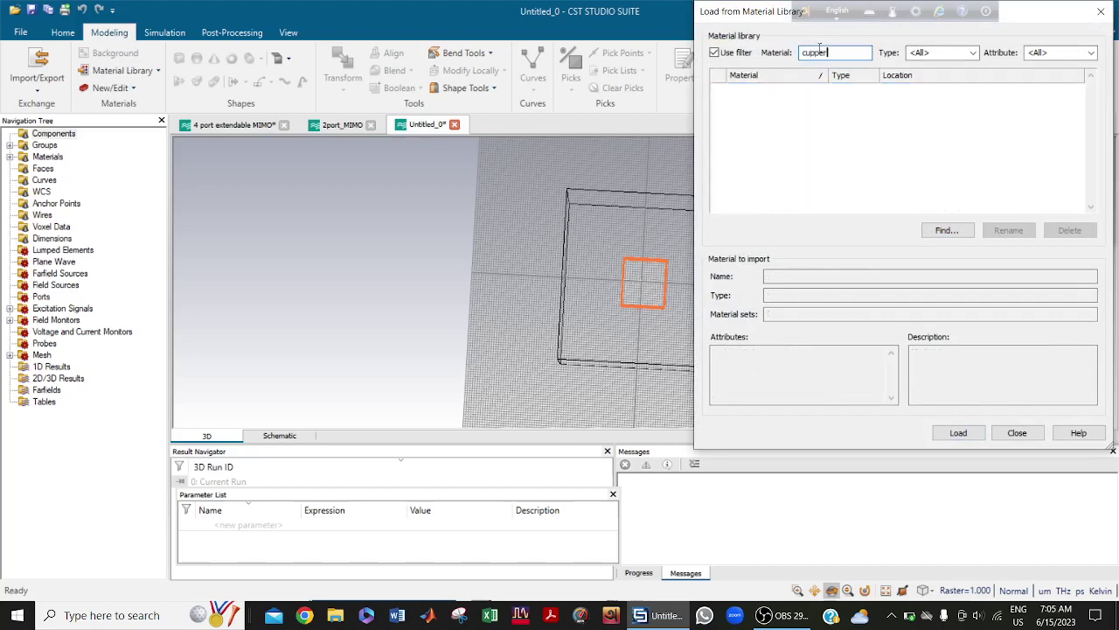
pyautogui.press('BackSpace')
pyautogui.press('BackSpace')
pyautogui.press('BackSpace')
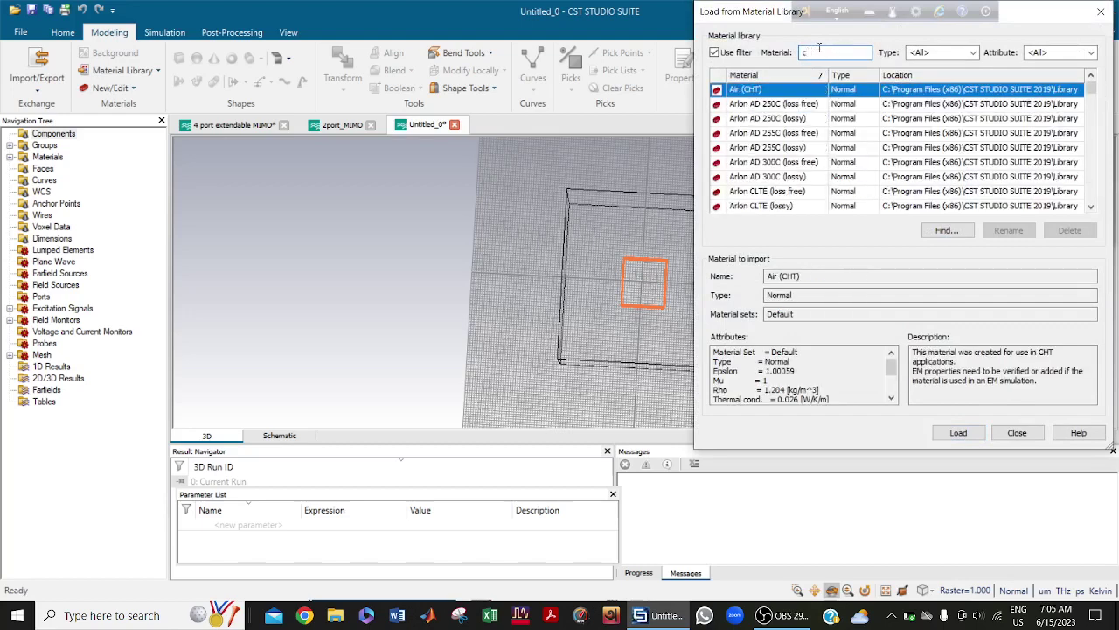
pyautogui.write('o')
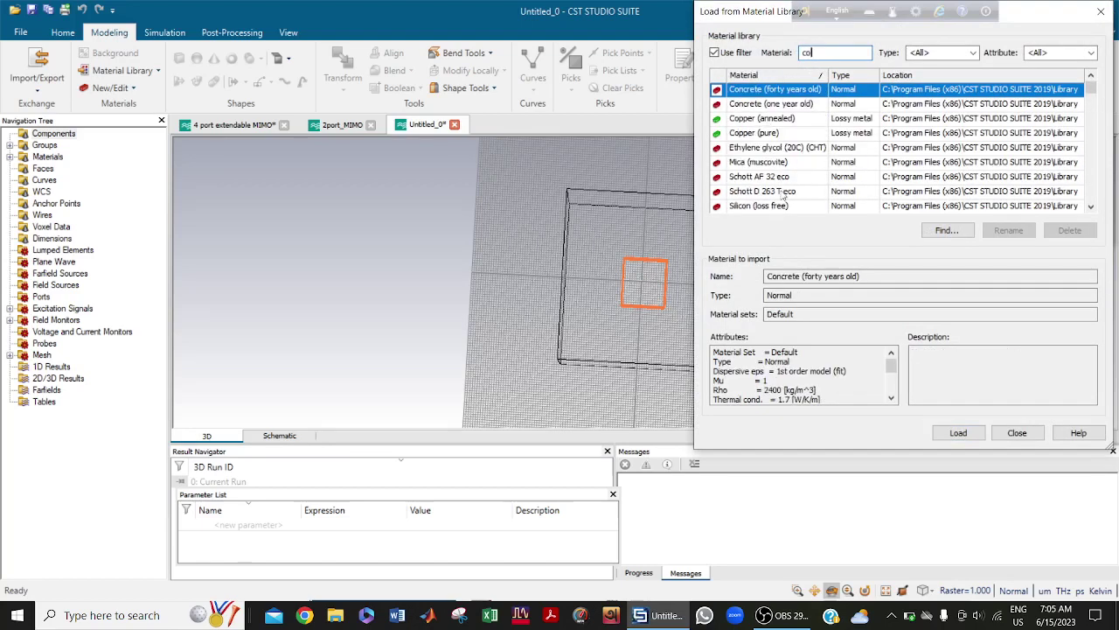
pyautogui.click(803, 119)
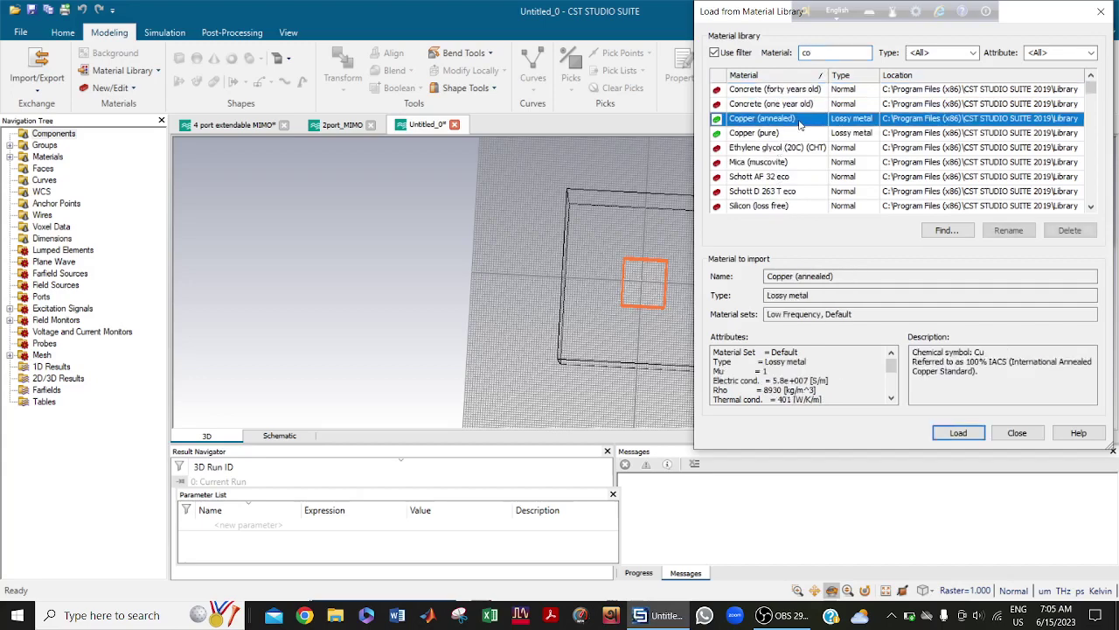
pyautogui.click(958, 433)
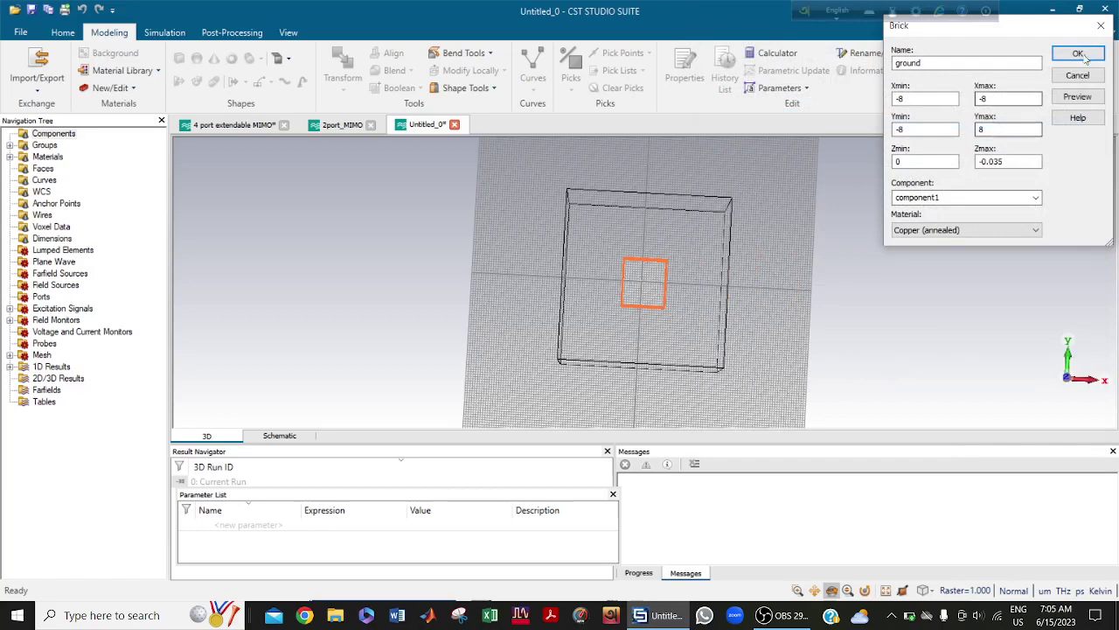
pyautogui.click(1077, 54)
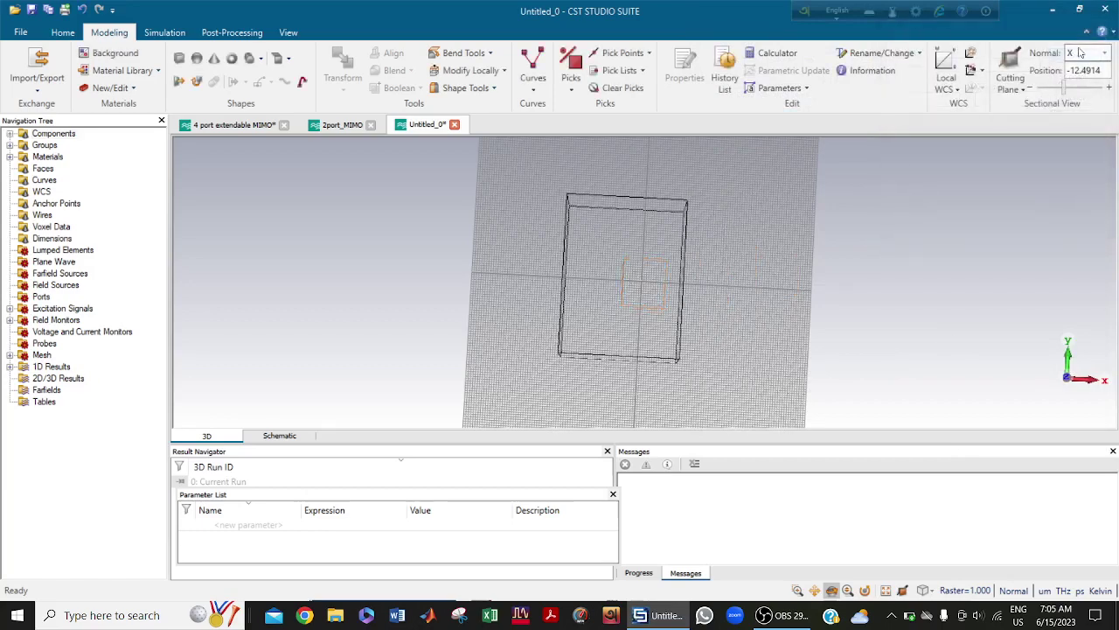
# Reopen the ground brick's definition from its history and set Xmax to 8.
pyautogui.moveTo(646, 282); pyautogui.dragTo(607, 258)
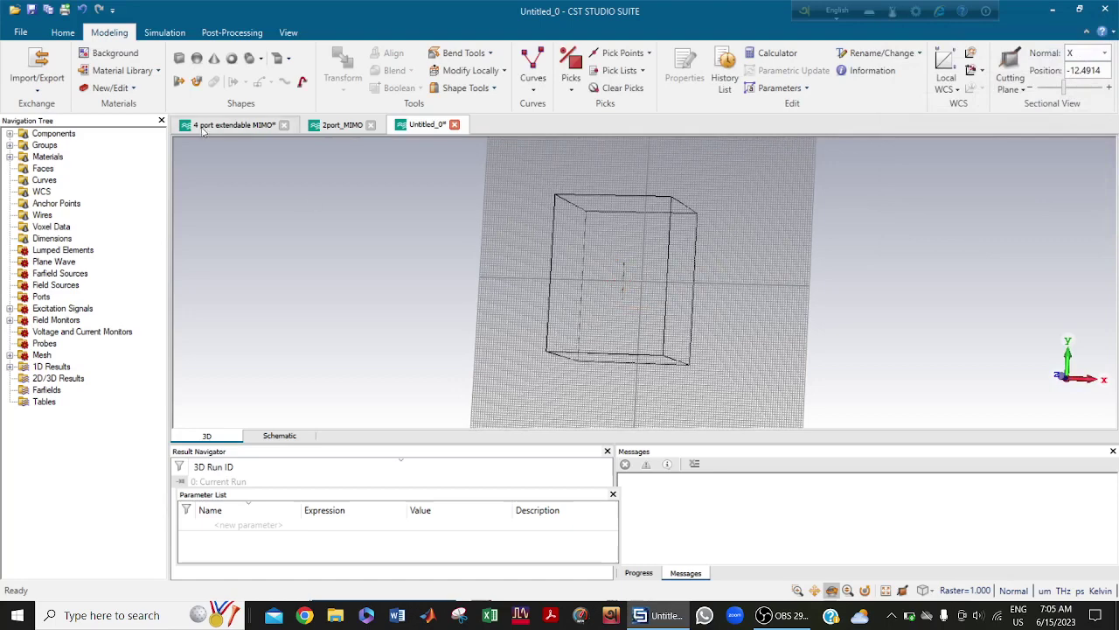
pyautogui.click(9, 134)
pyautogui.doubleClick(69, 146)
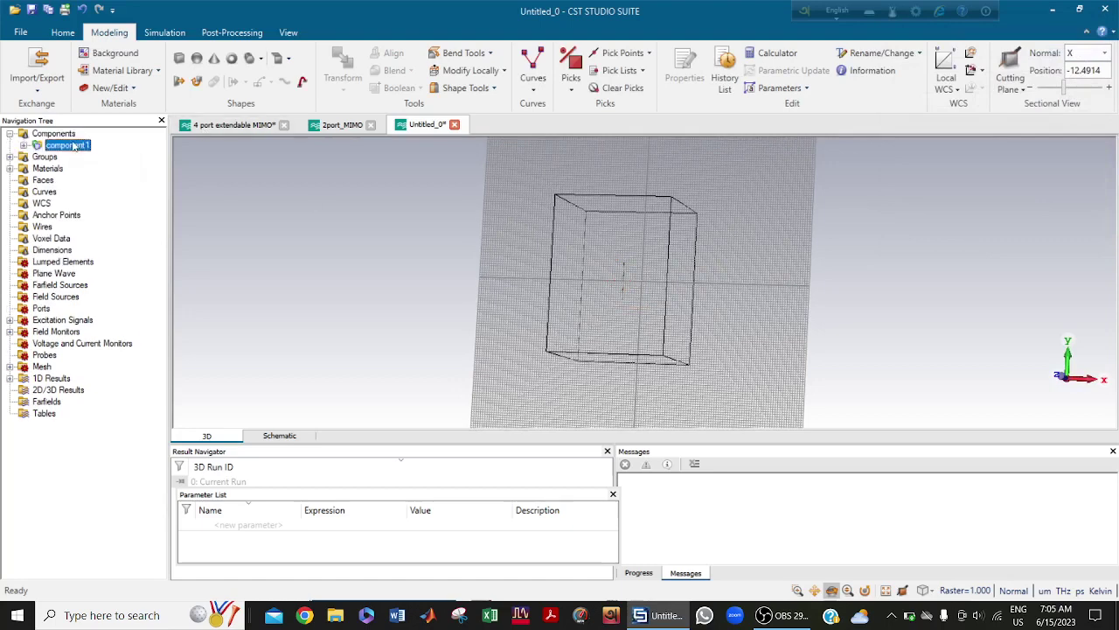
pyautogui.click(25, 146)
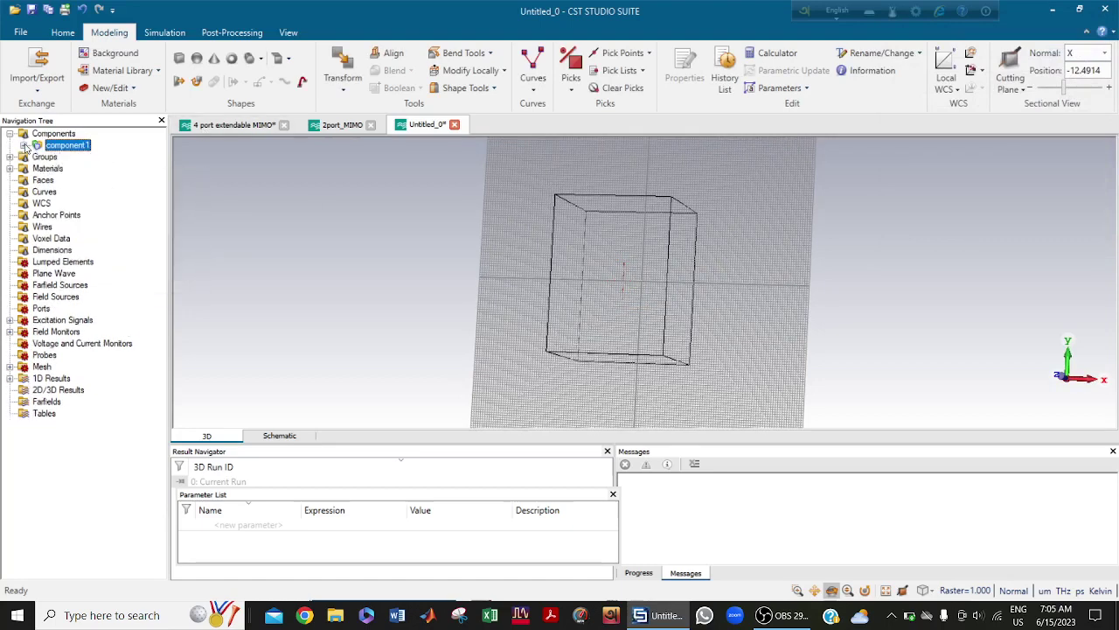
pyautogui.click(25, 146)
pyautogui.doubleClick(59, 157)
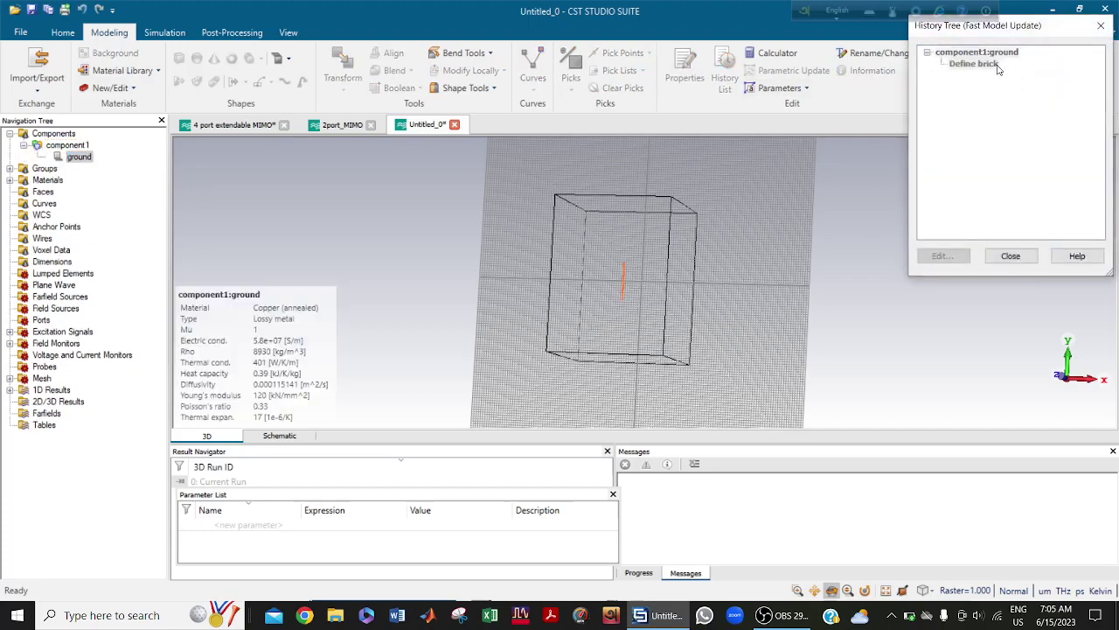
pyautogui.doubleClick(974, 64)
pyautogui.click(991, 131)
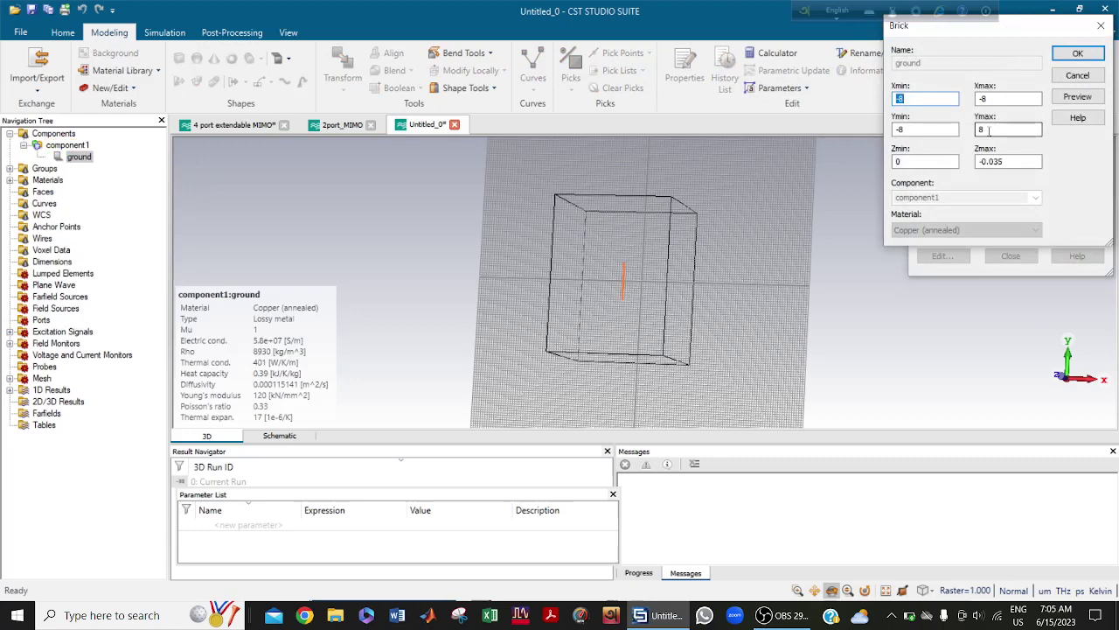
pyautogui.click(982, 99)
pyautogui.click(1077, 96)
pyautogui.click(1077, 54)
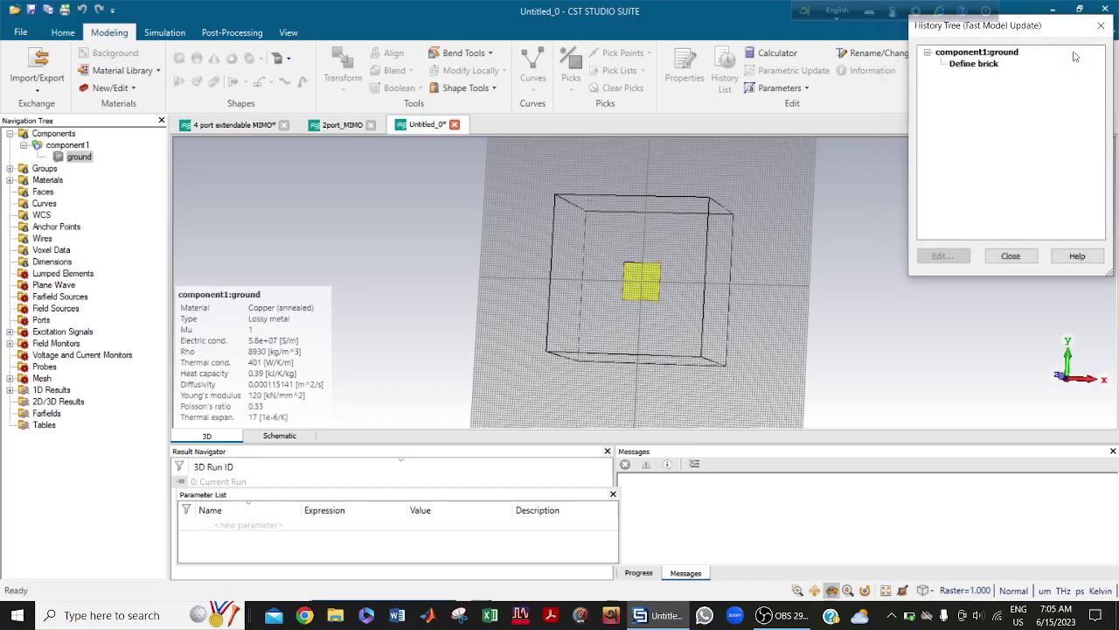
pyautogui.click(1012, 256)
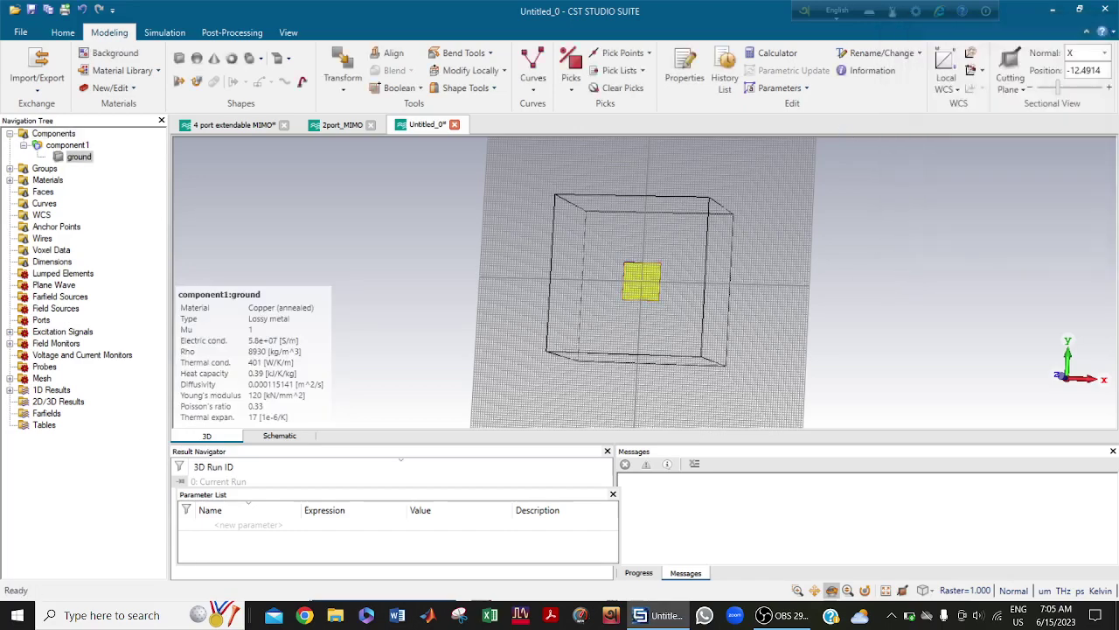
# Align the local WCS with the front face of the ground brick.
pyautogui.click(970, 70)
pyautogui.doubleClick(642, 280)
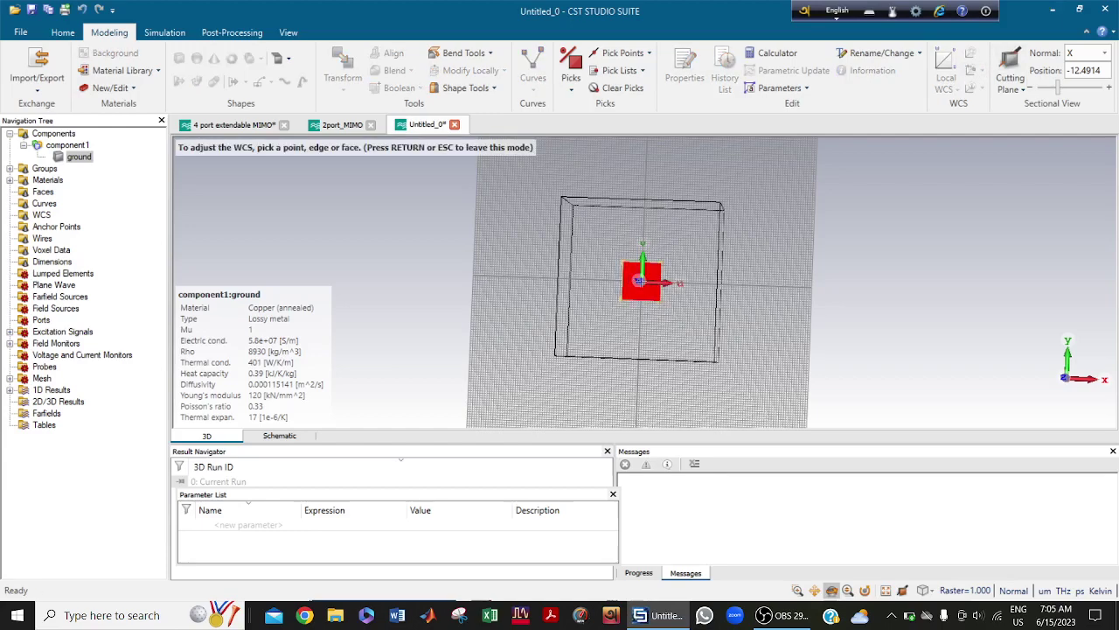
# Draw a brick over the ground face, about 15.6 by 15.8 um in the working plane and about 7.2 um high.
pyautogui.scroll(3, 648, 255)
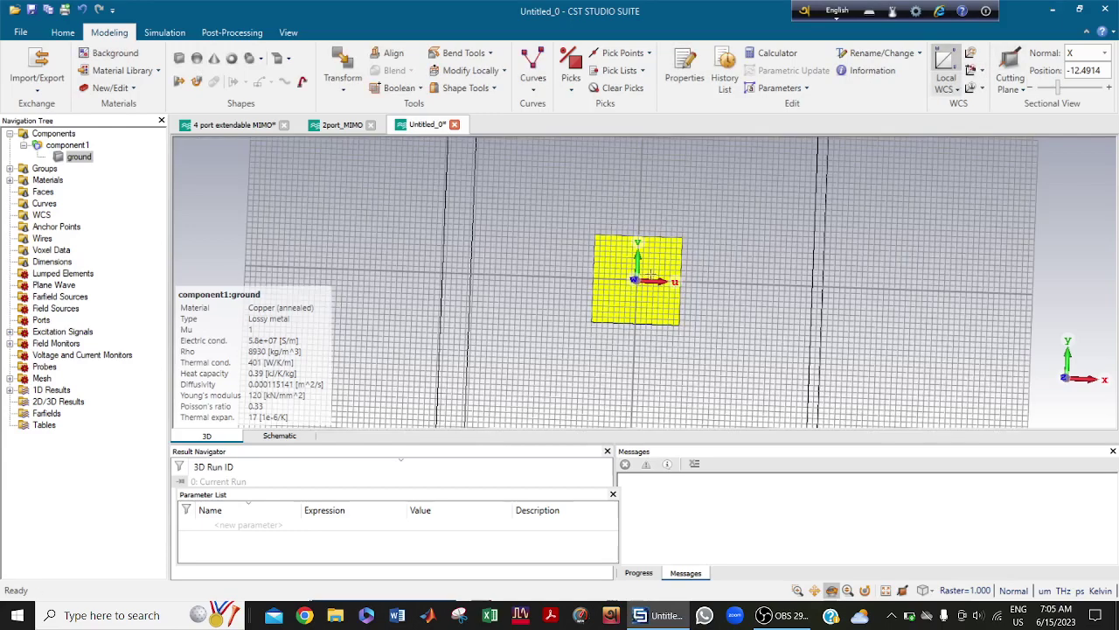
pyautogui.scroll(2, 652, 273)
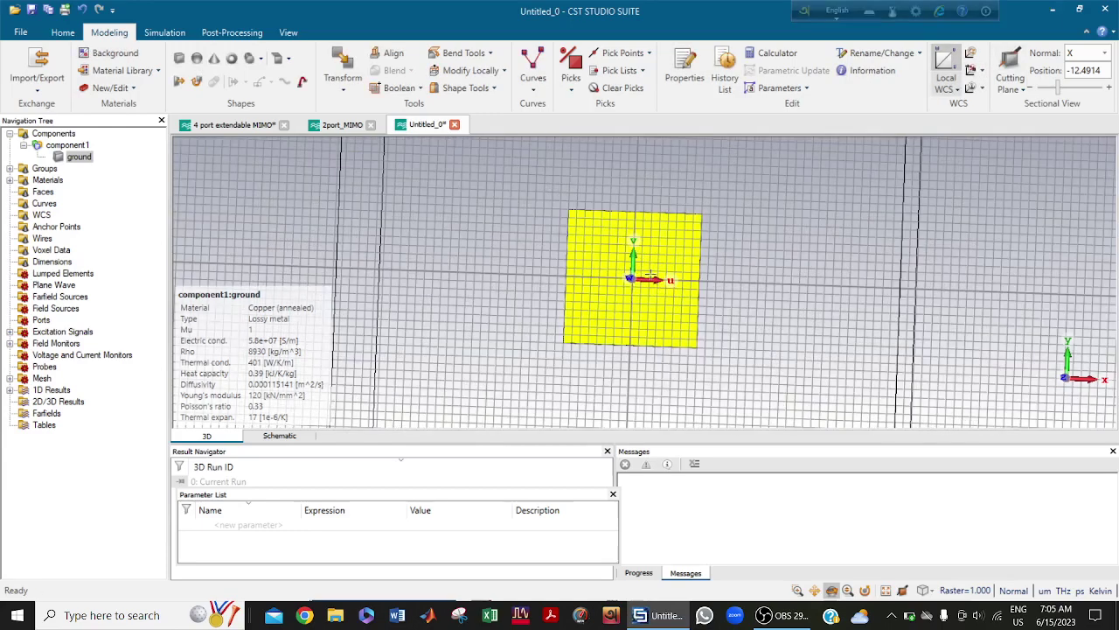
pyautogui.click(179, 58)
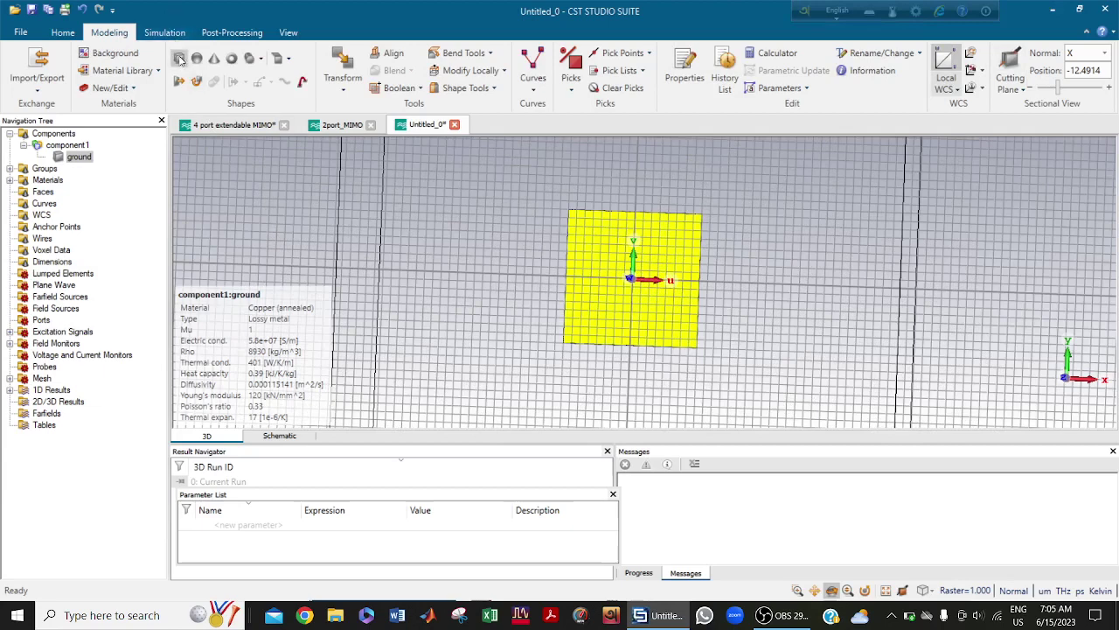
pyautogui.doubleClick(570, 211)
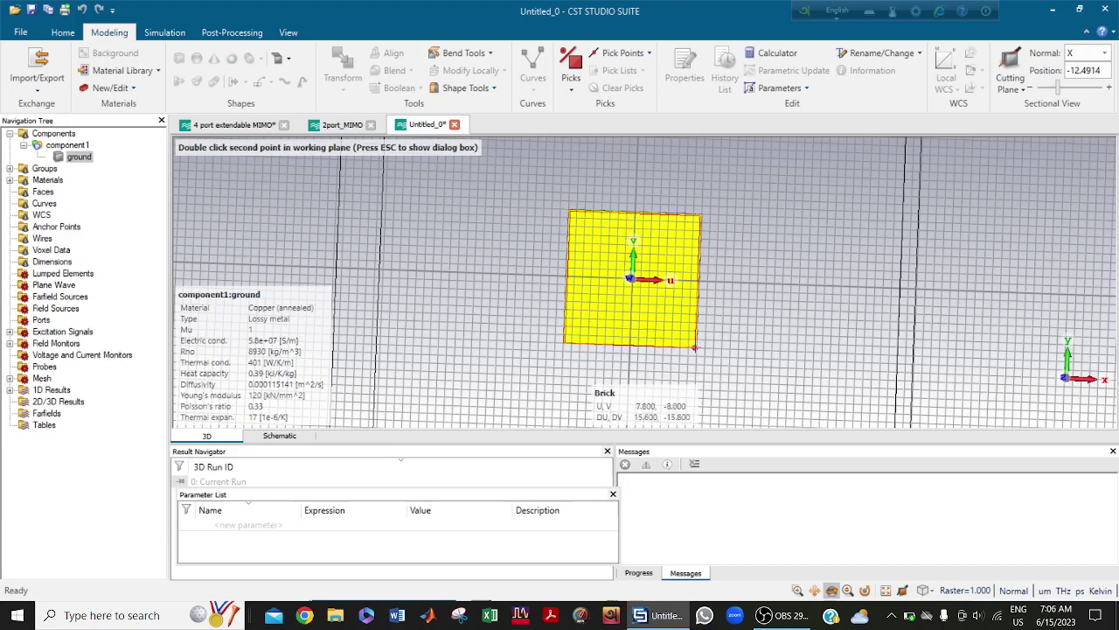
pyautogui.doubleClick(695, 348)
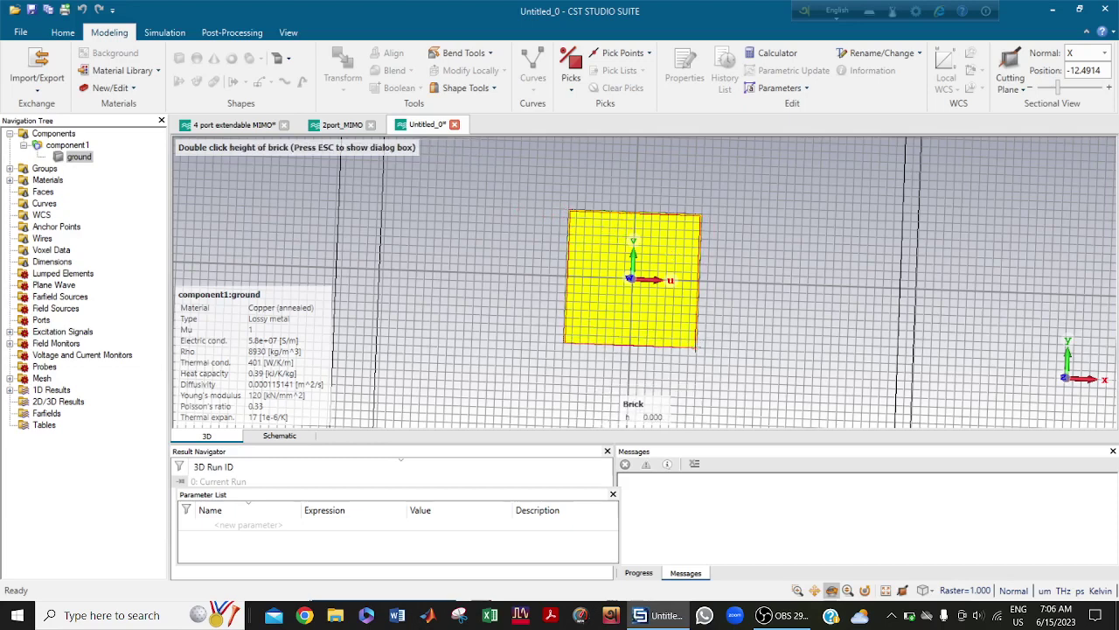
pyautogui.doubleClick(692, 343)
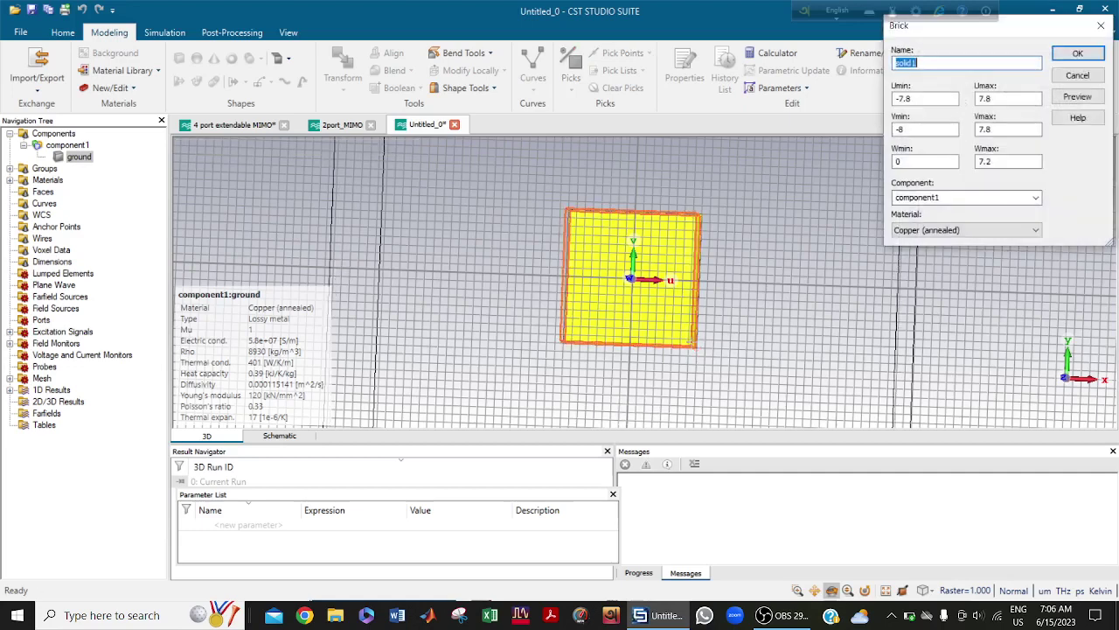
# Name the brick substrate and set Umin to -8, Umax to 8, Vmax to 8 and Wmax to 1.7.
pyautogui.click(915, 100)
pyautogui.click(1008, 99)
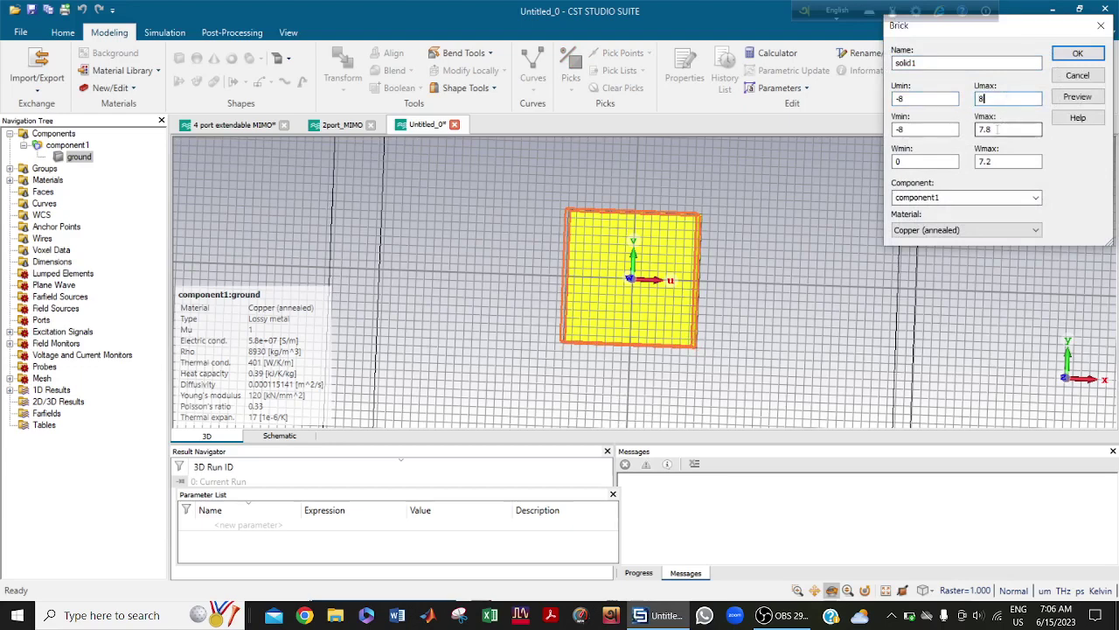
pyautogui.doubleClick(1005, 130)
pyautogui.write('8')
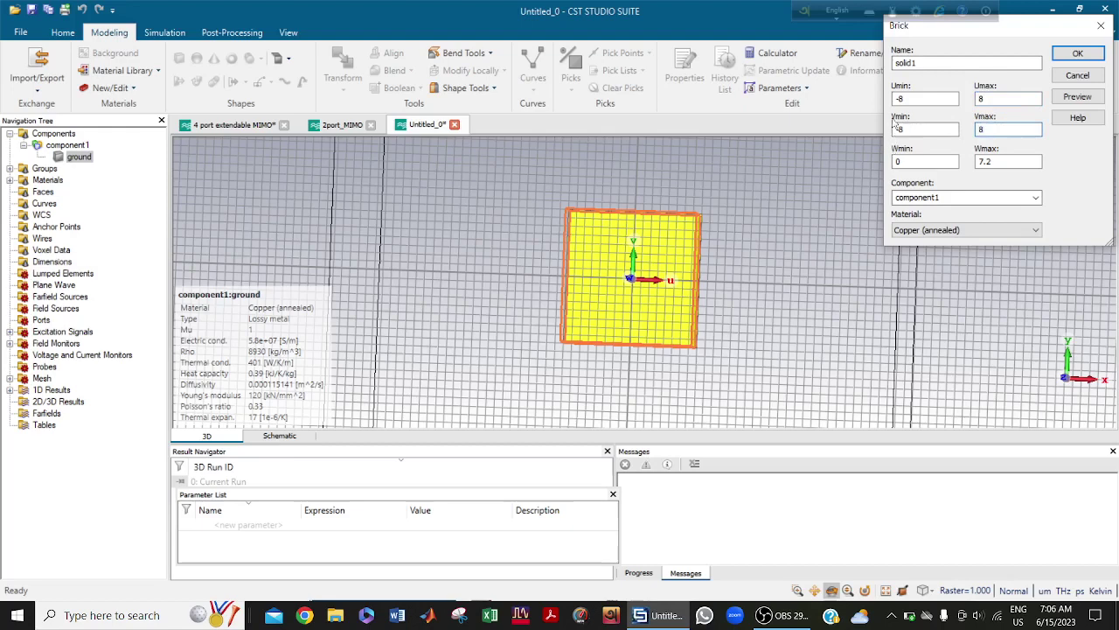
pyautogui.doubleClick(905, 63)
pyautogui.write('substrate')
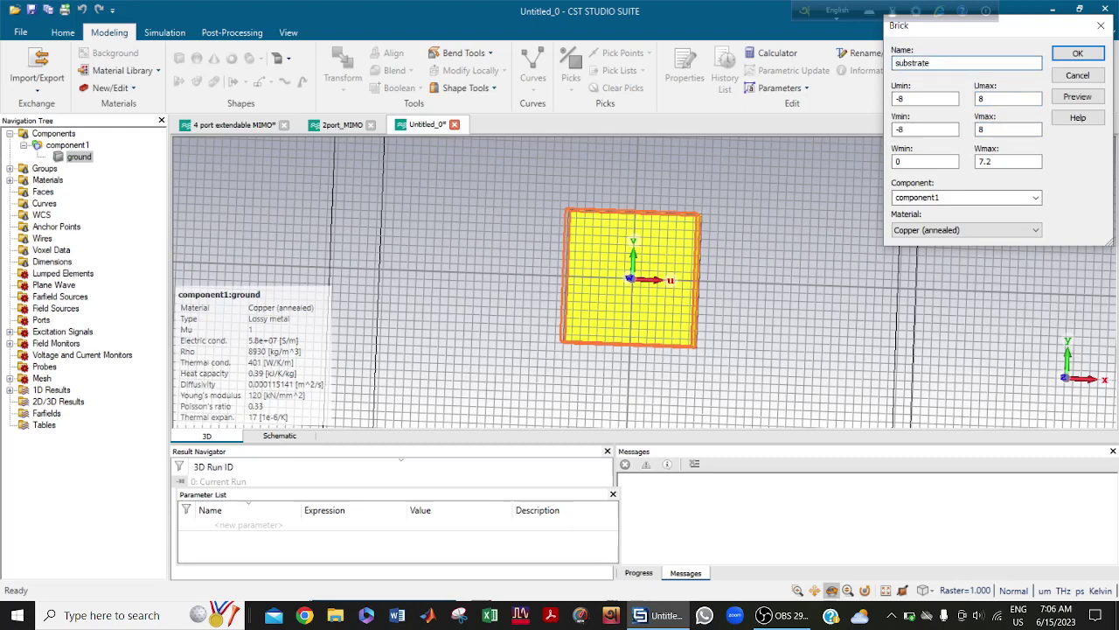
pyautogui.moveTo(1005, 161); pyautogui.dragTo(968, 160)
pyautogui.write('2')
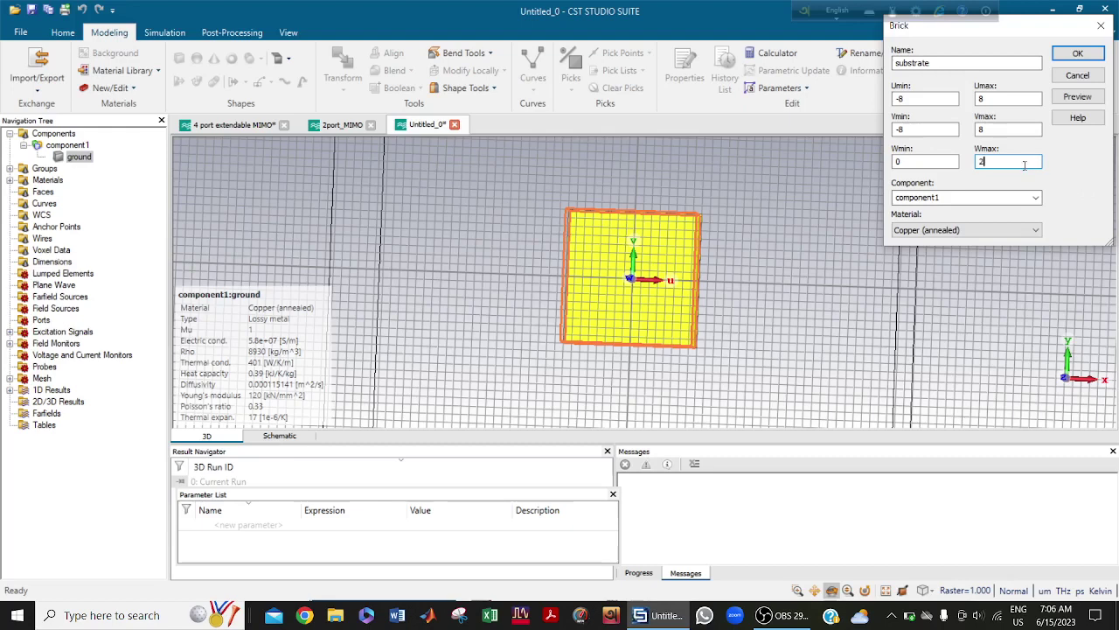
# Load SiO2 from the material library as the substrate's material and create the brick.
pyautogui.click(1030, 230)
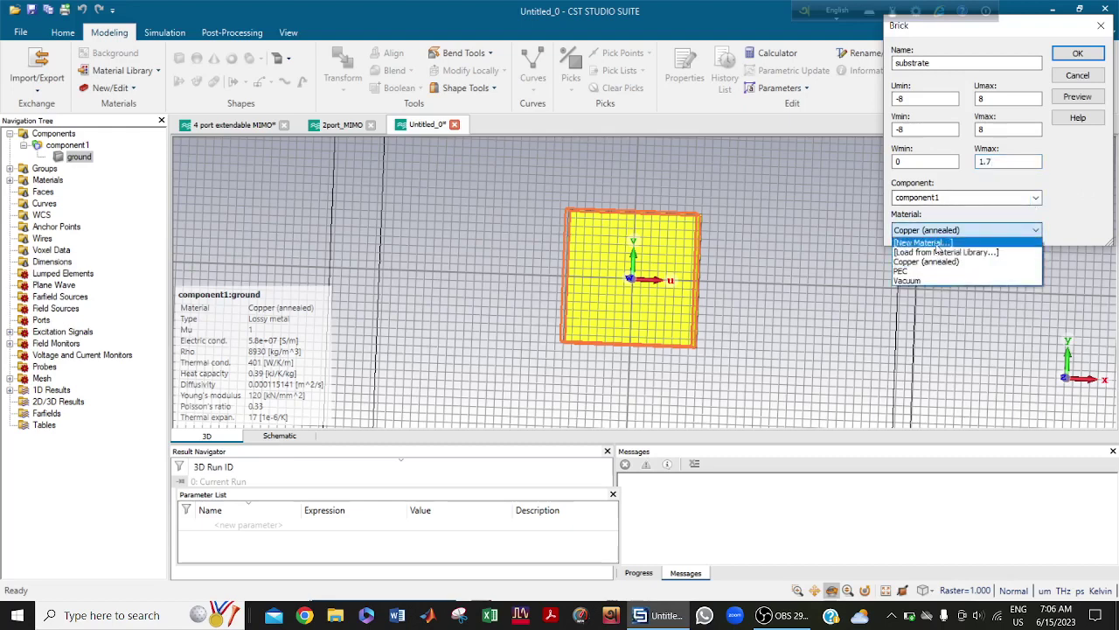
pyautogui.click(940, 251)
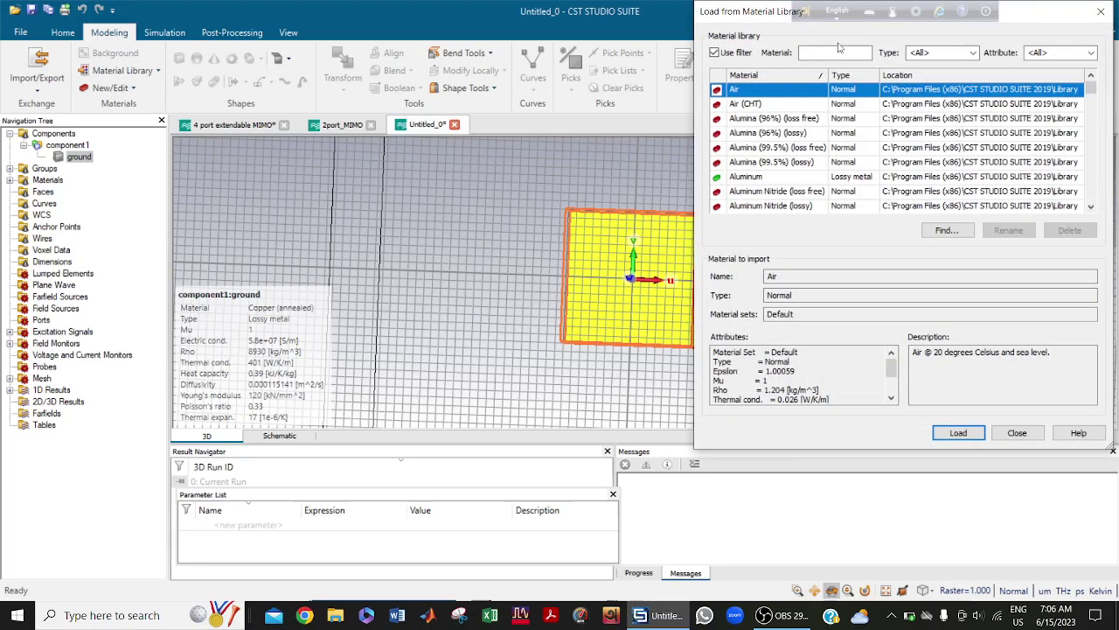
pyautogui.click(839, 49)
pyautogui.write('si')
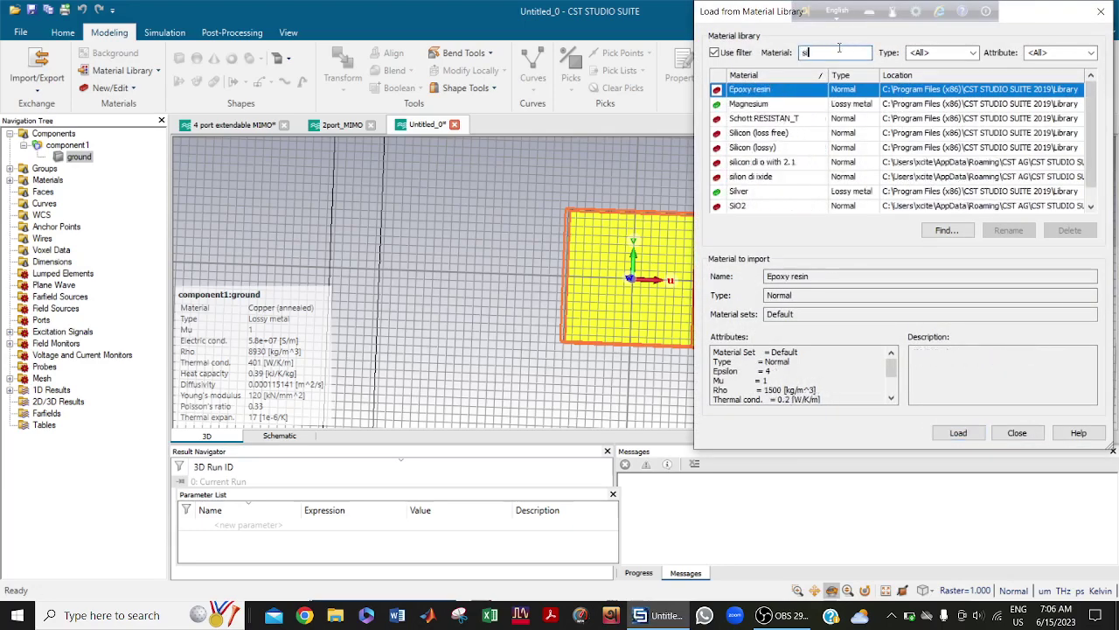
pyautogui.click(779, 207)
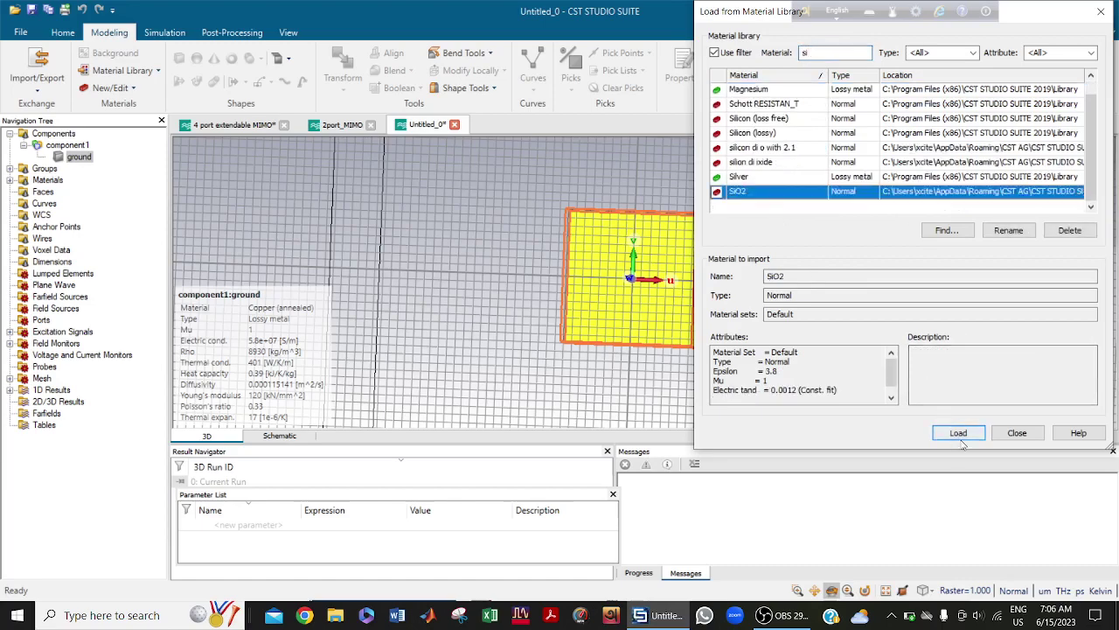
pyautogui.click(958, 431)
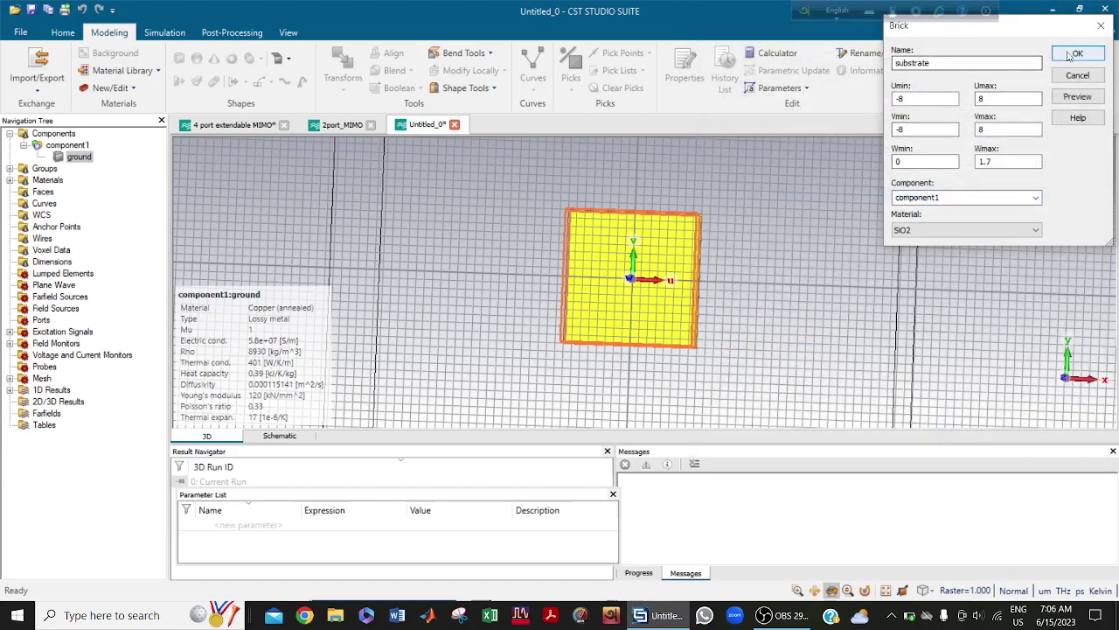
pyautogui.click(1076, 54)
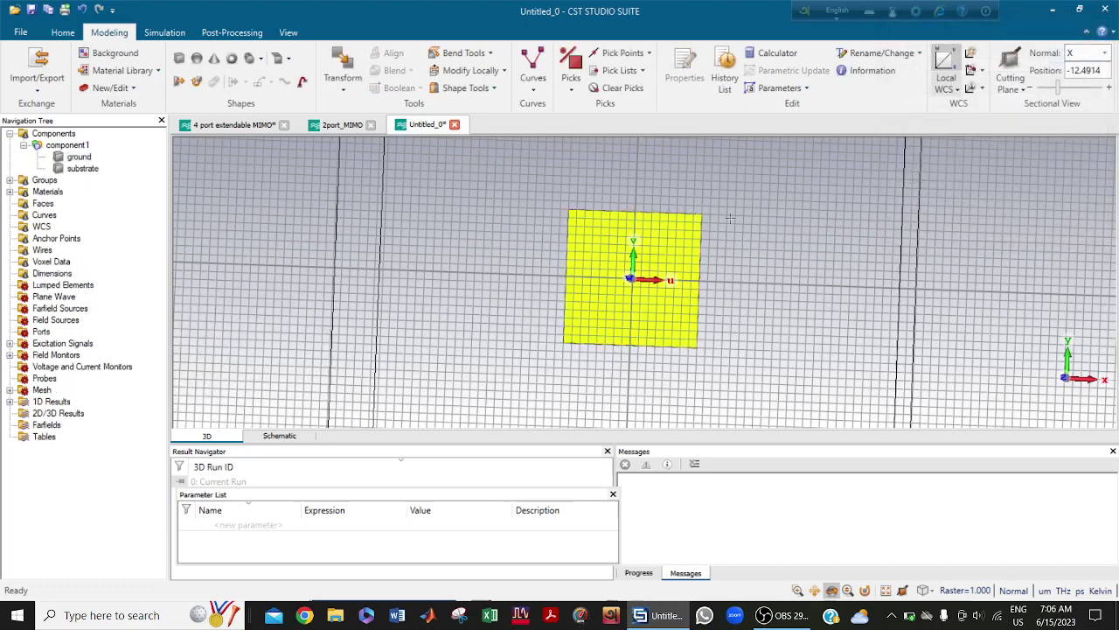
# Align the local WCS with the front face of the substrate.
pyautogui.moveTo(731, 219)
pyautogui.mouseDown()
pyautogui.moveTo(817, 244)
pyautogui.moveTo(735, 234)
pyautogui.mouseUp()
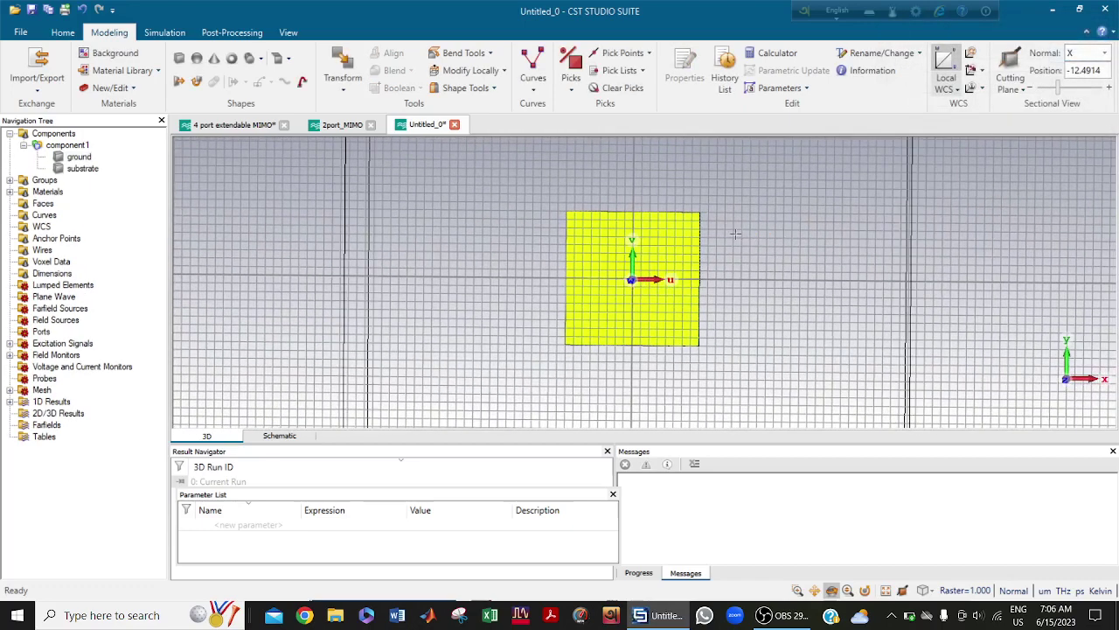
pyautogui.click(648, 266)
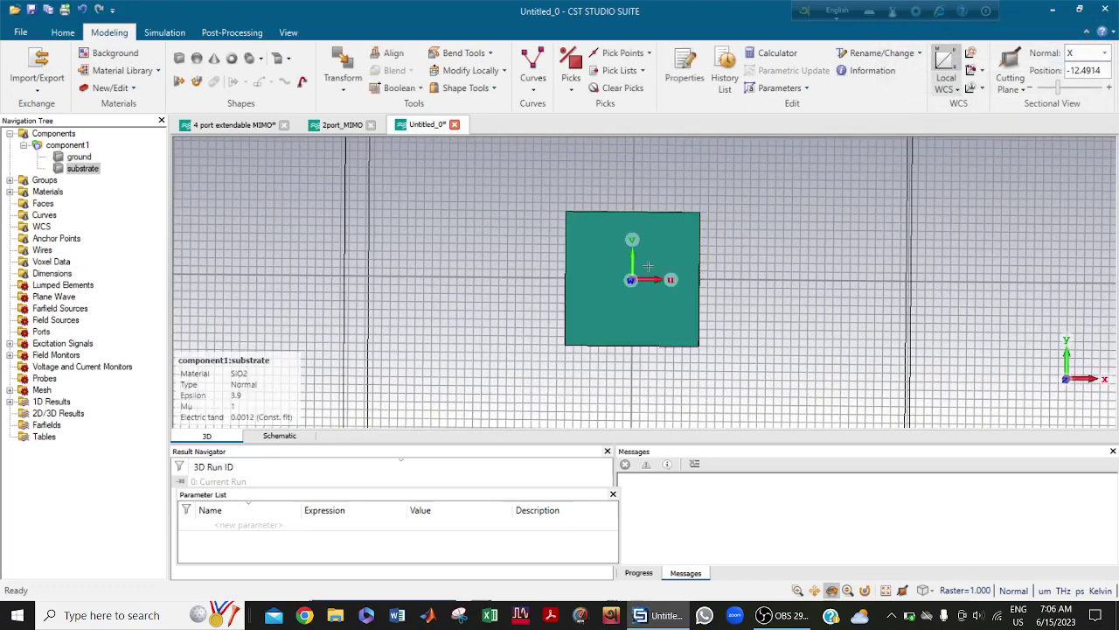
pyautogui.click(970, 71)
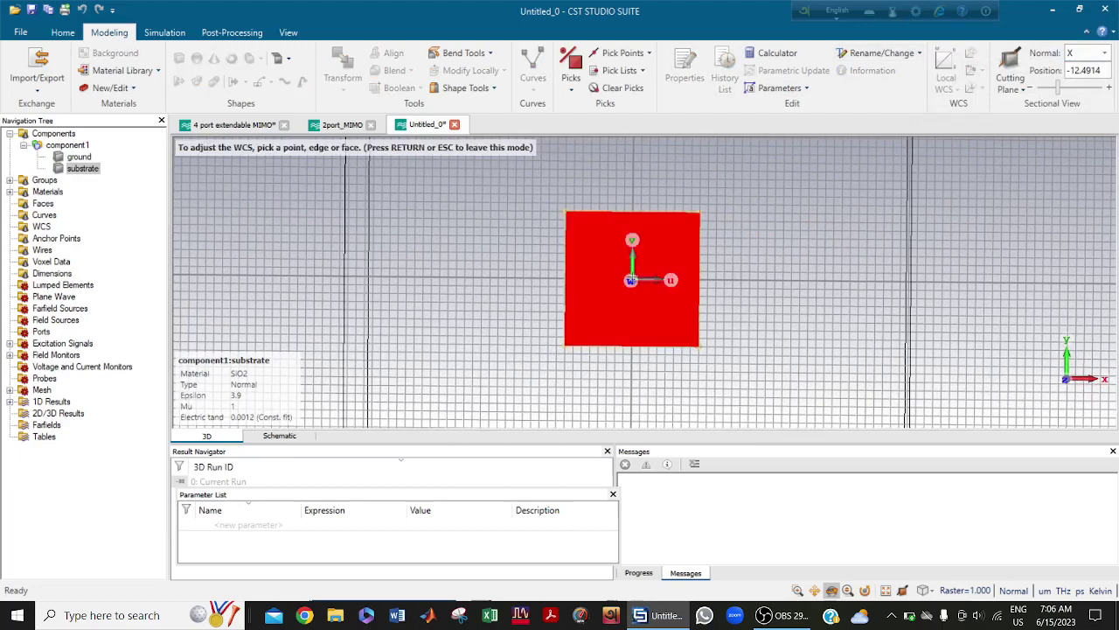
pyautogui.doubleClick(631, 280)
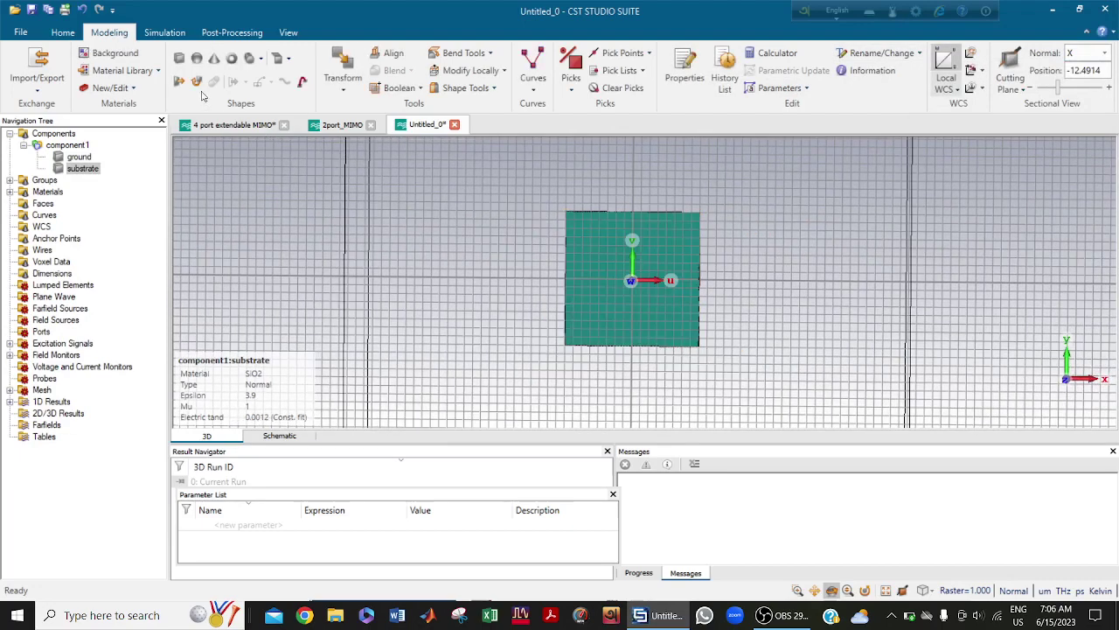
# Draw a brick around the centre of the substrate, about 7 by 7.2 um in plane, extending about 19.4 um in negative W.
pyautogui.click(180, 61)
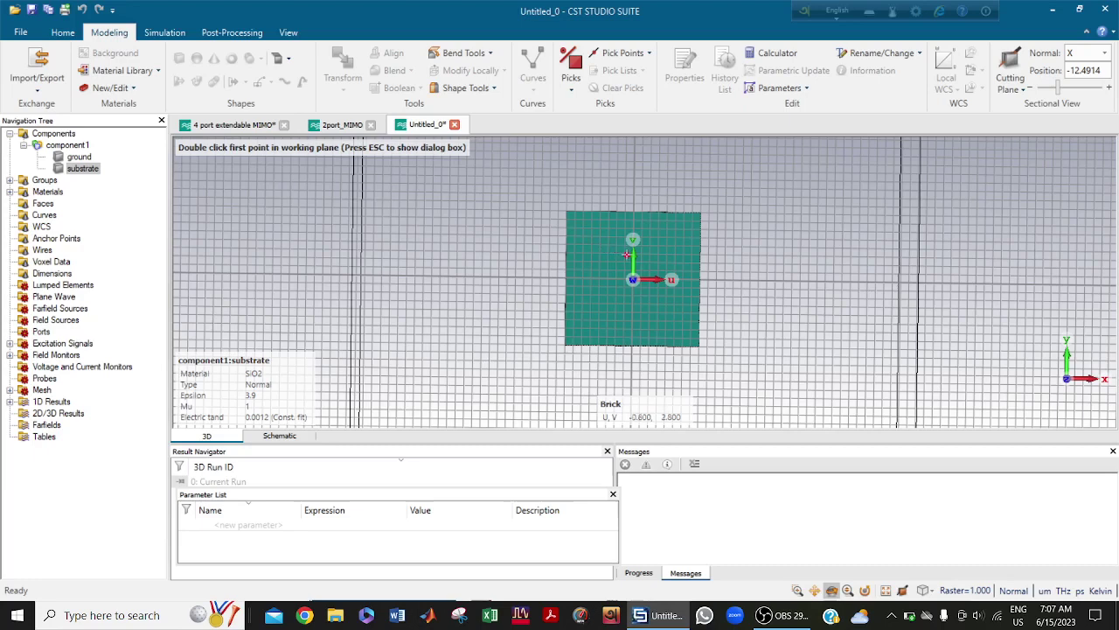
pyautogui.doubleClick(607, 245)
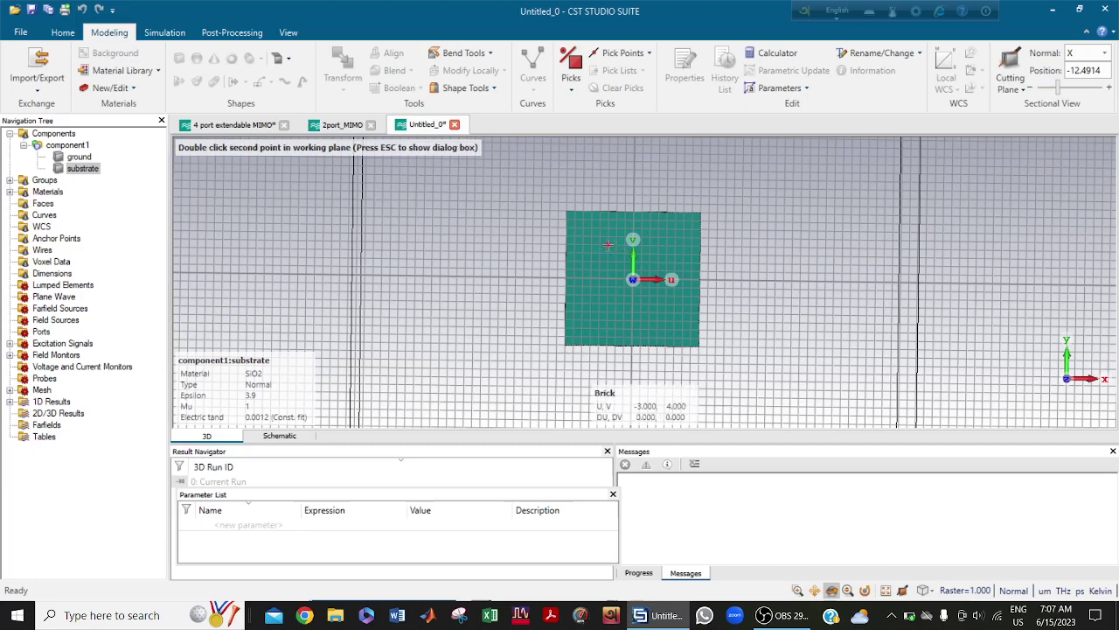
pyautogui.doubleClick(667, 304)
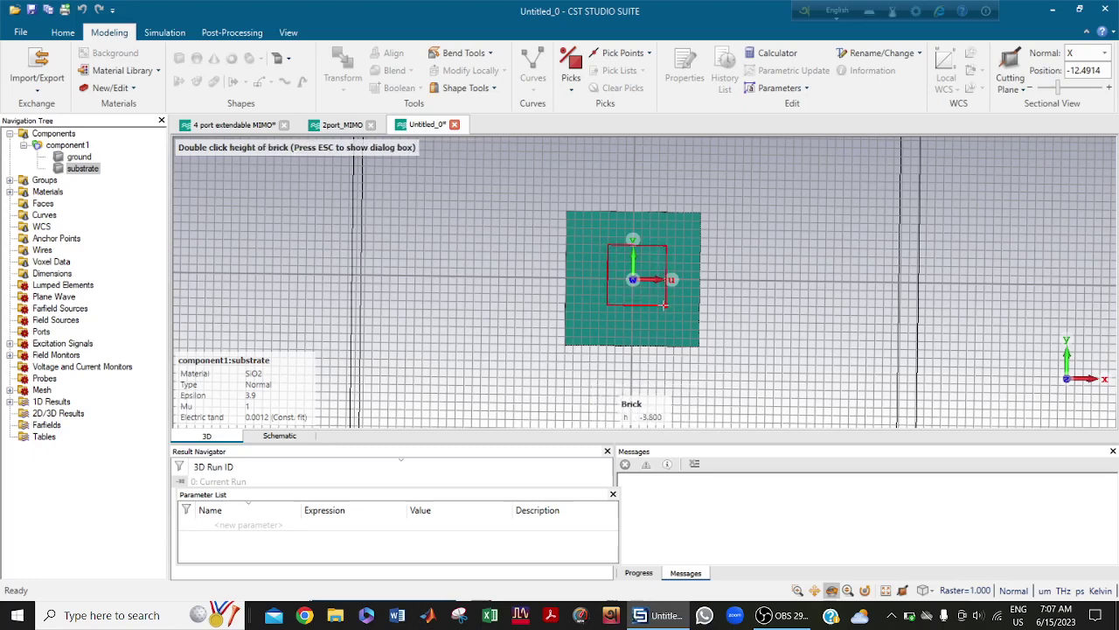
pyautogui.doubleClick(664, 302)
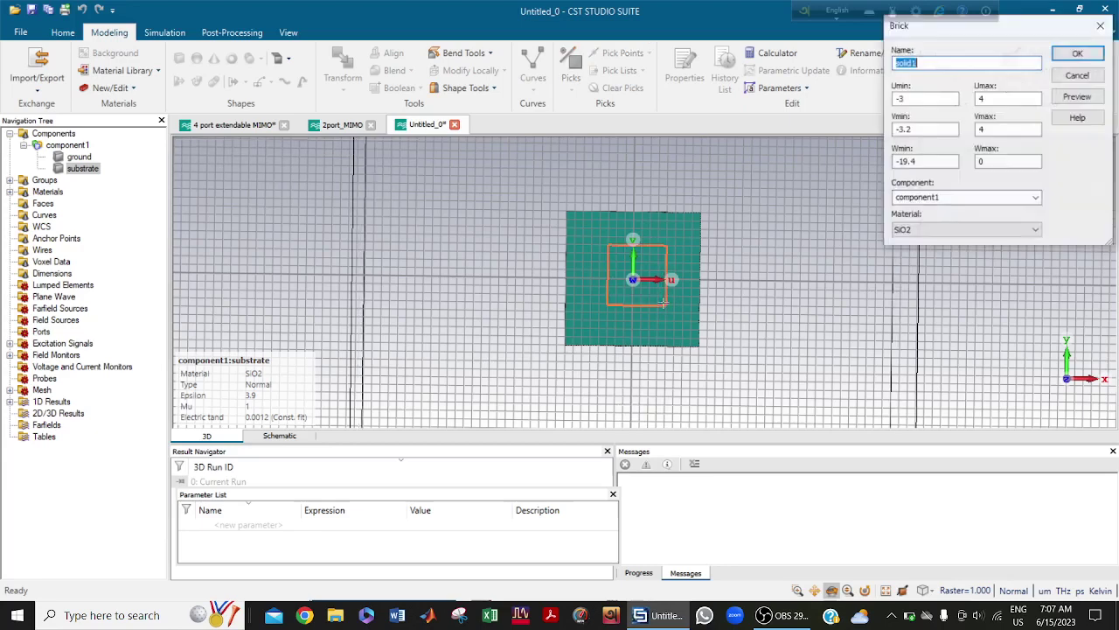
# Name the brick patch and set Umin to -4, Vmin to -4, Wmin to 0 and Wmax to 0.035.
pyautogui.write('patch')
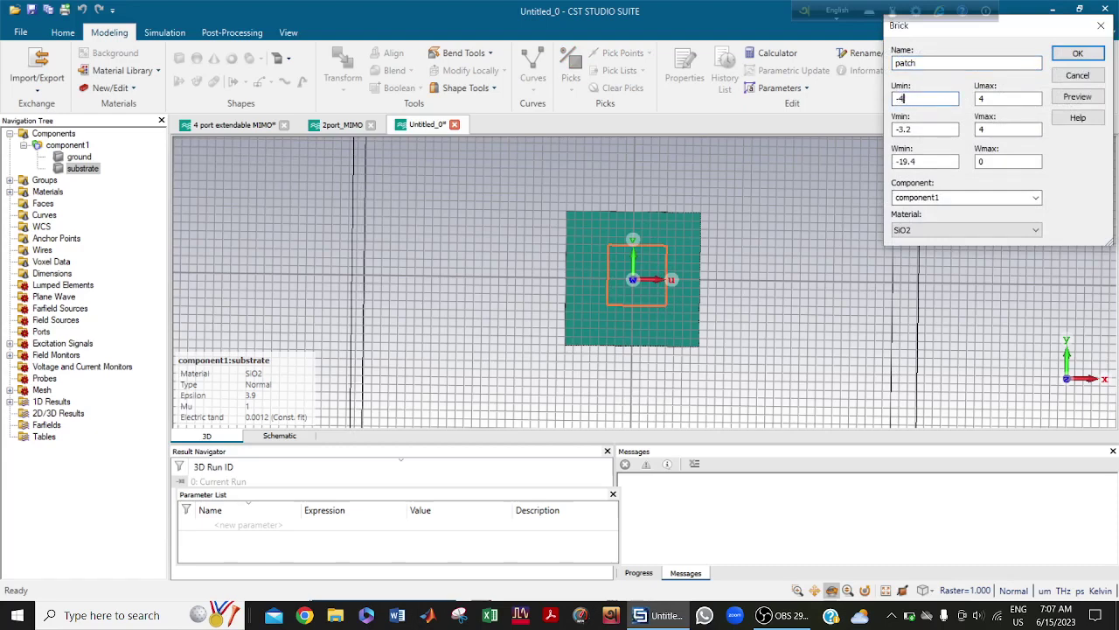
pyautogui.moveTo(924, 128); pyautogui.dragTo(896, 162)
pyautogui.write('4')
pyautogui.write('0')
pyautogui.click(982, 162)
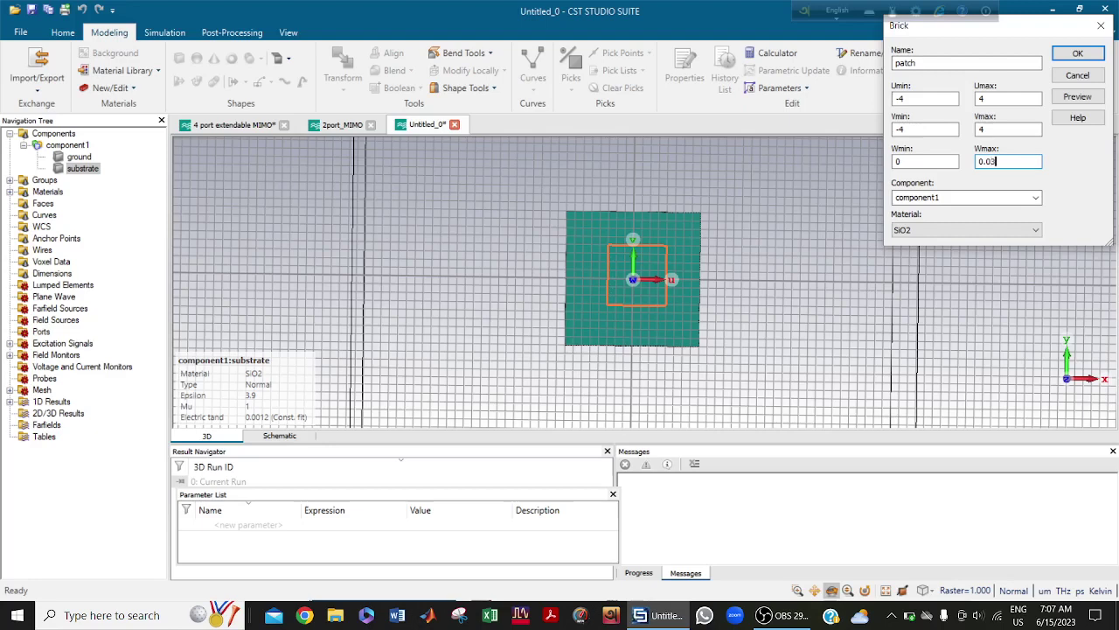
pyautogui.write('5')
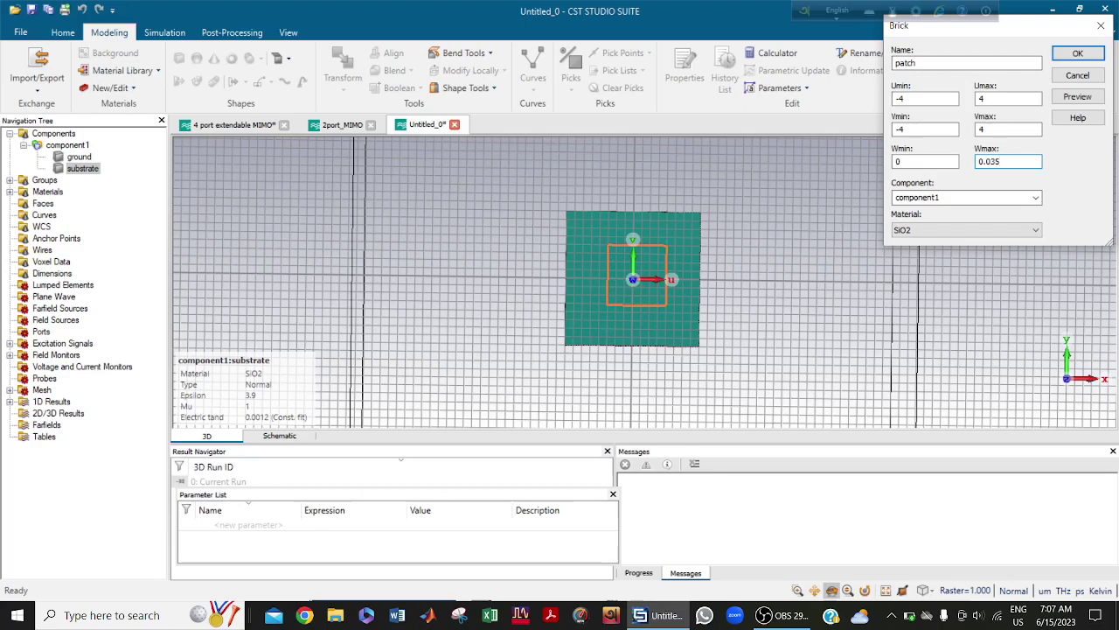
# Load Silver from the material library as the patch's material, preview the brick and create it.
pyautogui.click(1003, 230)
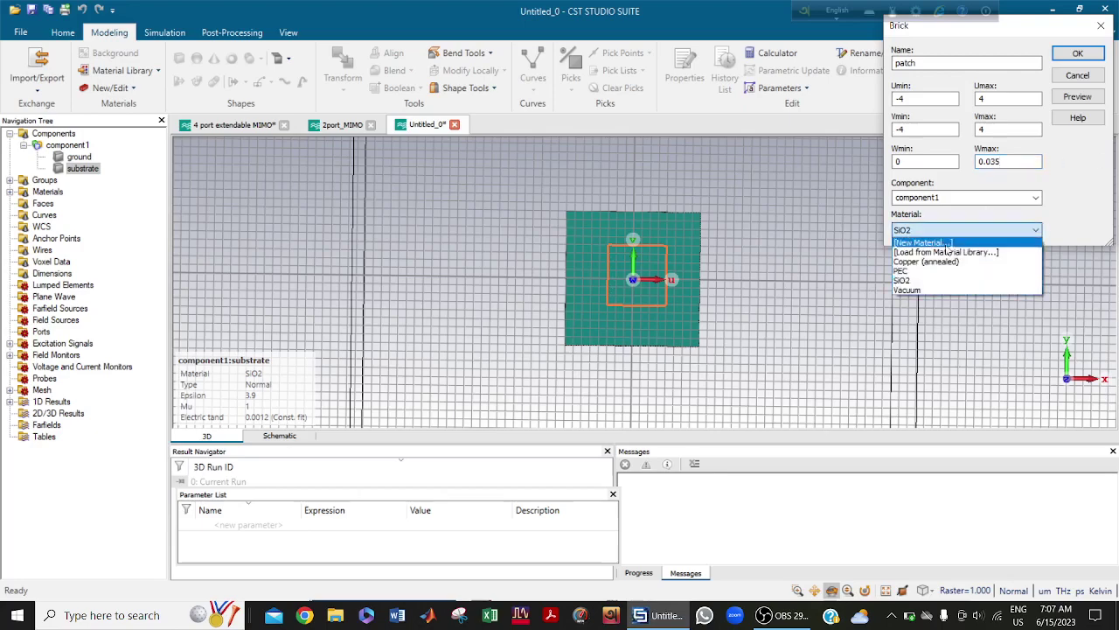
pyautogui.click(919, 252)
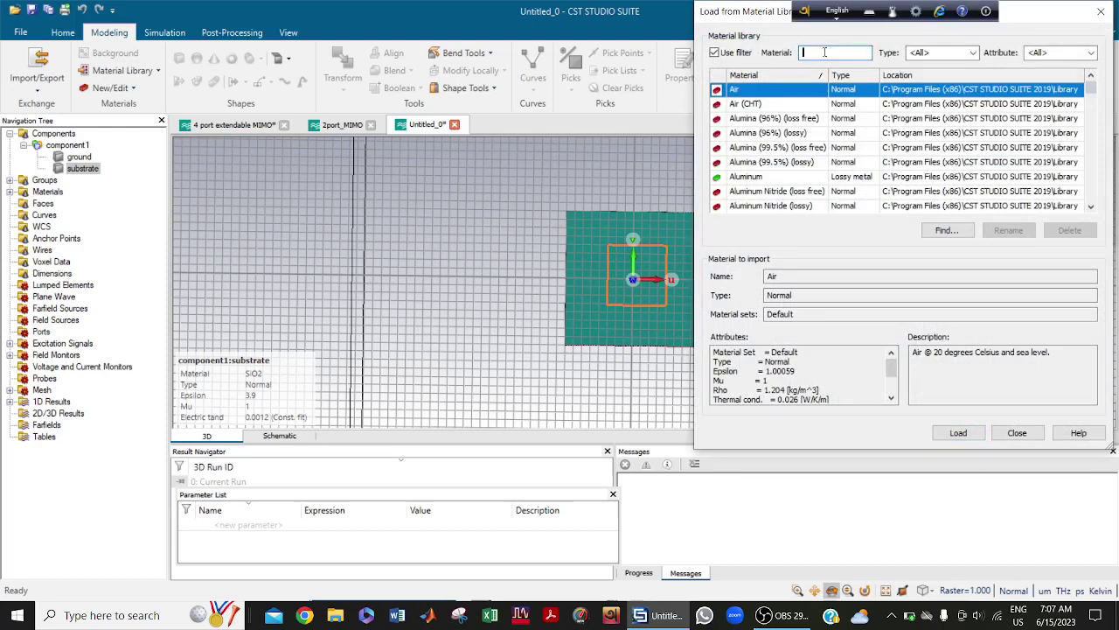
pyautogui.write('sil')
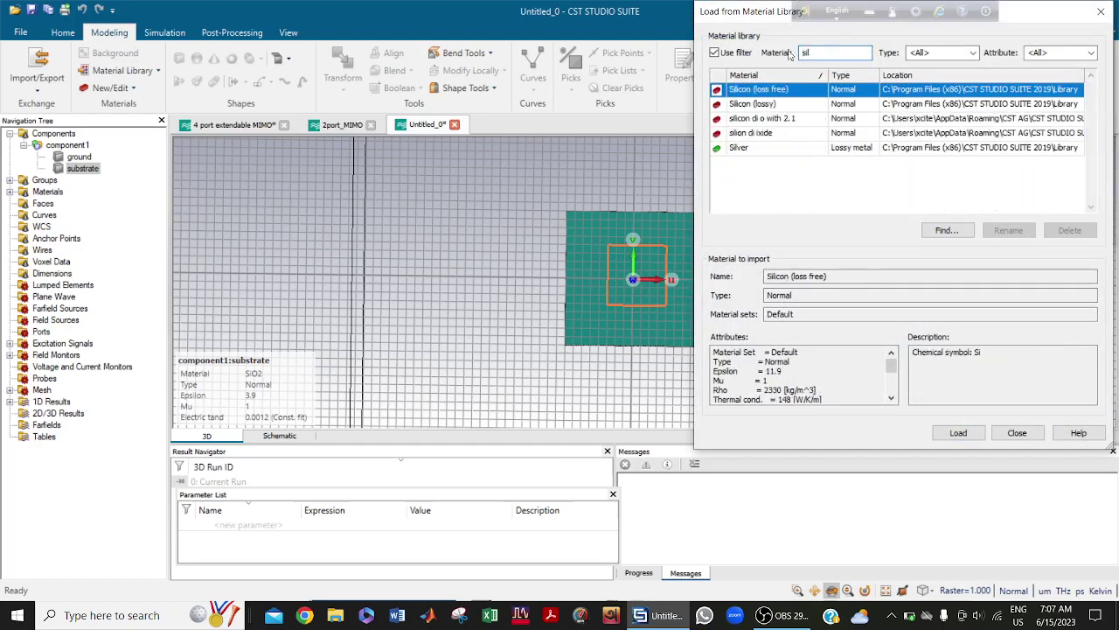
pyautogui.click(759, 148)
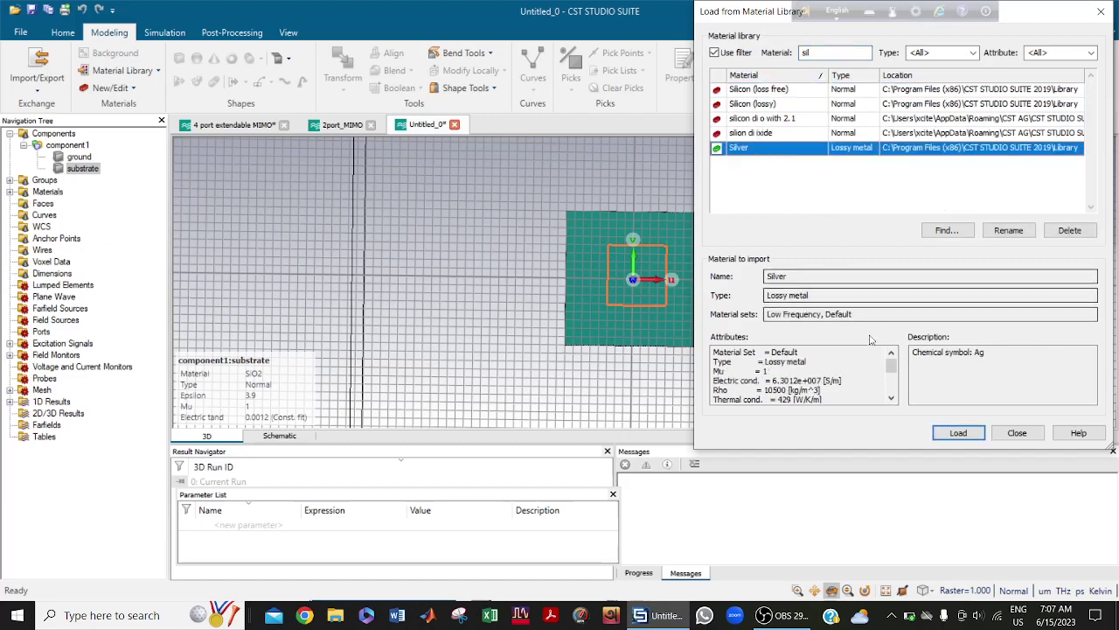
pyautogui.click(959, 433)
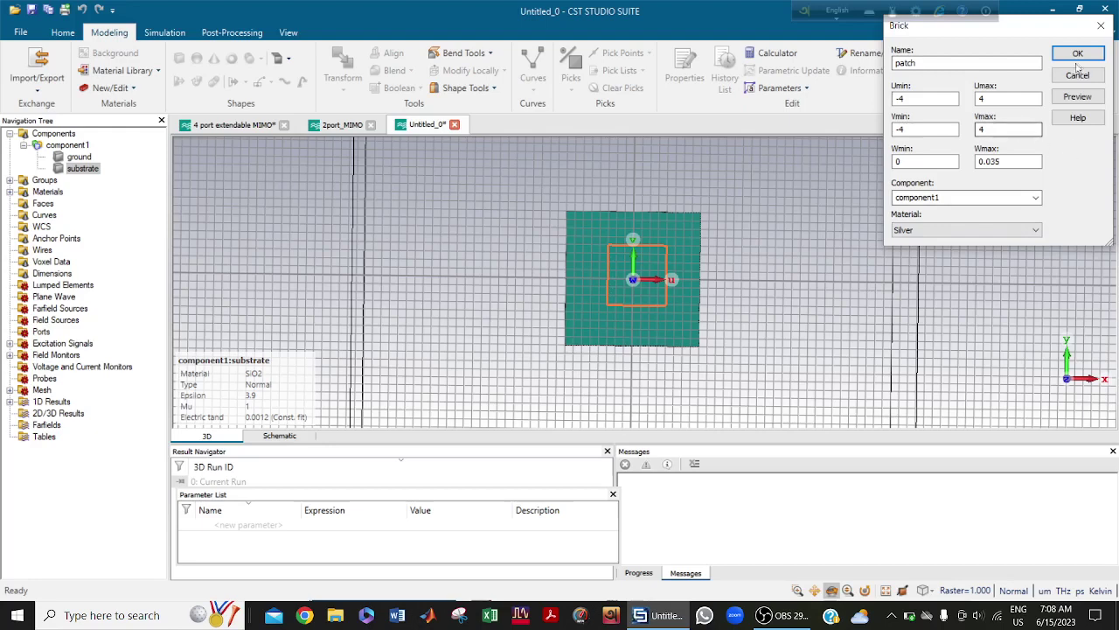
pyautogui.click(1077, 96)
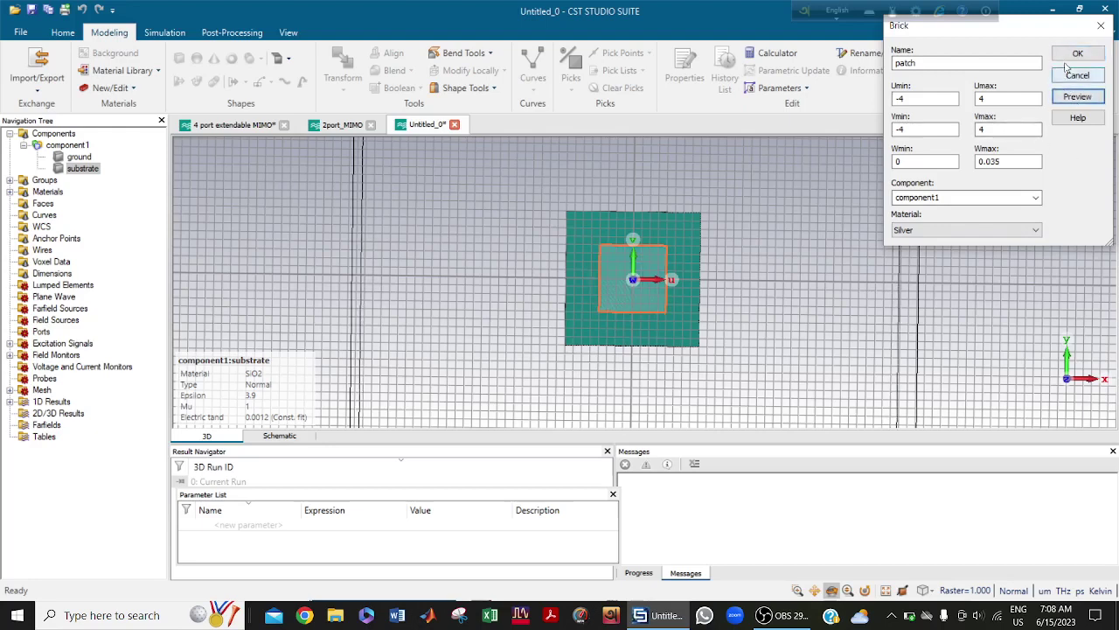
pyautogui.click(1077, 54)
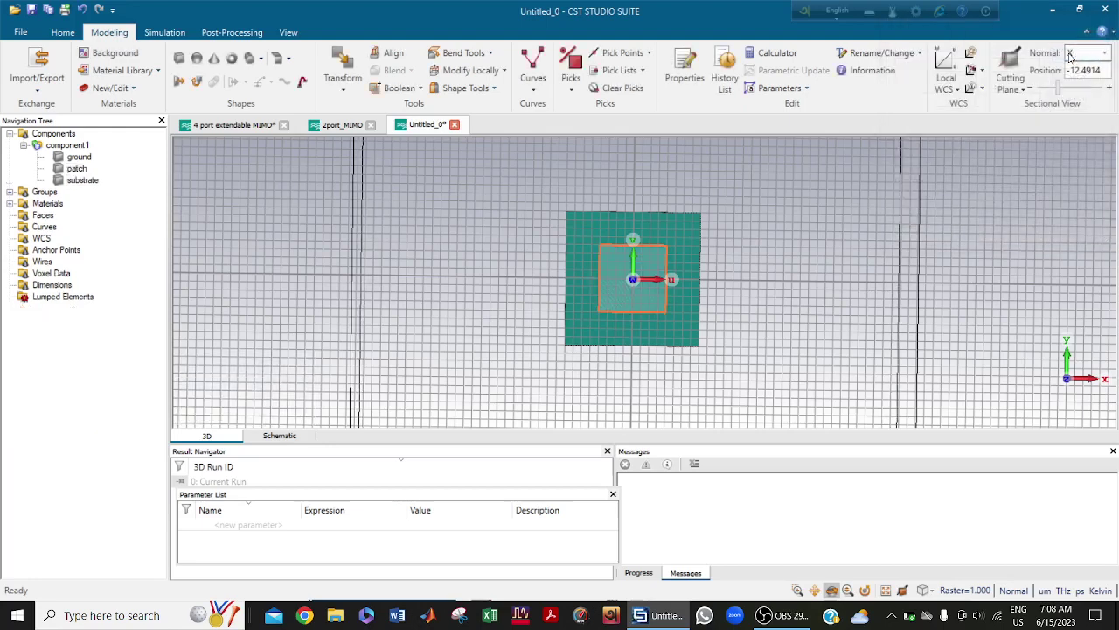
# Select the patch on the substrate in the 3D view.
pyautogui.click(679, 273)
pyautogui.moveTo(580, 304); pyautogui.dragTo(612, 296)
pyautogui.click(625, 292)
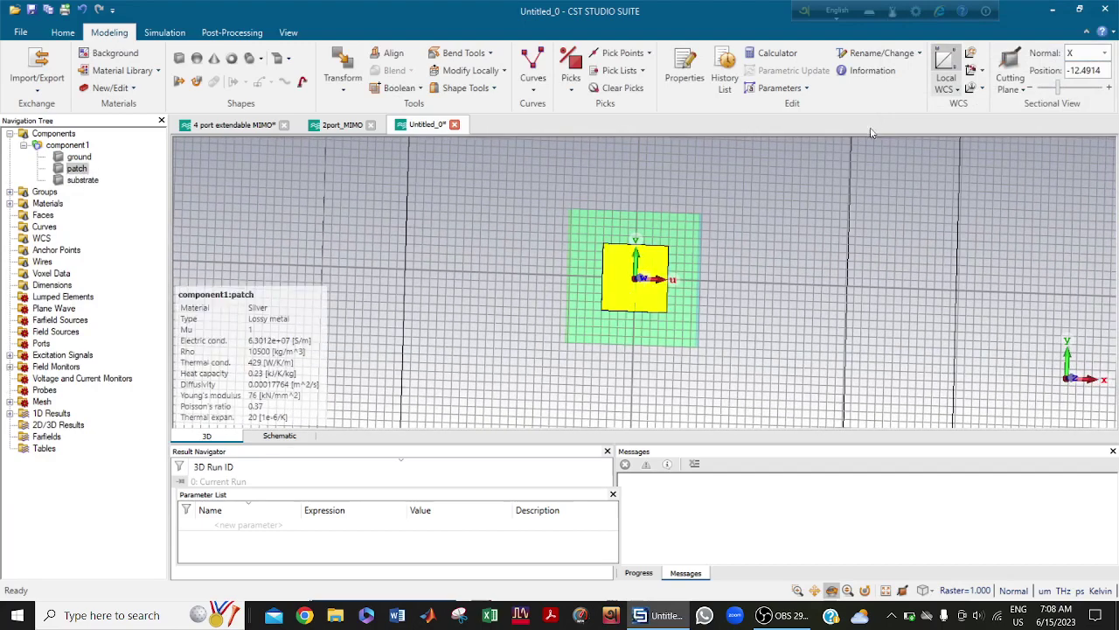
# Align the local WCS to the midpoint of the patch's lower edge.
pyautogui.click(972, 69)
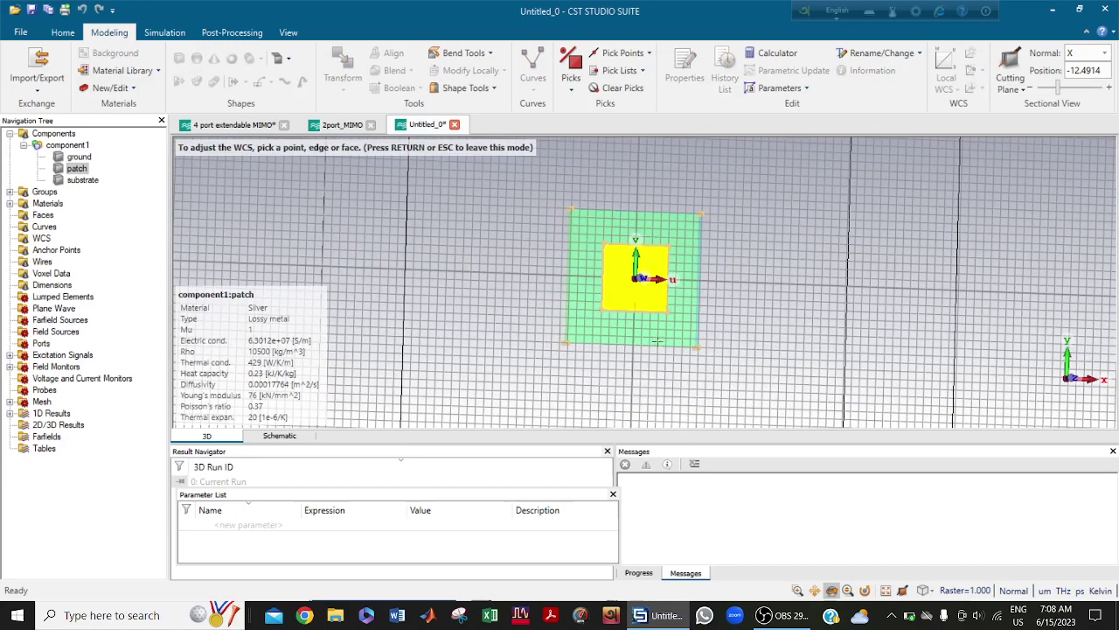
pyautogui.click(637, 312)
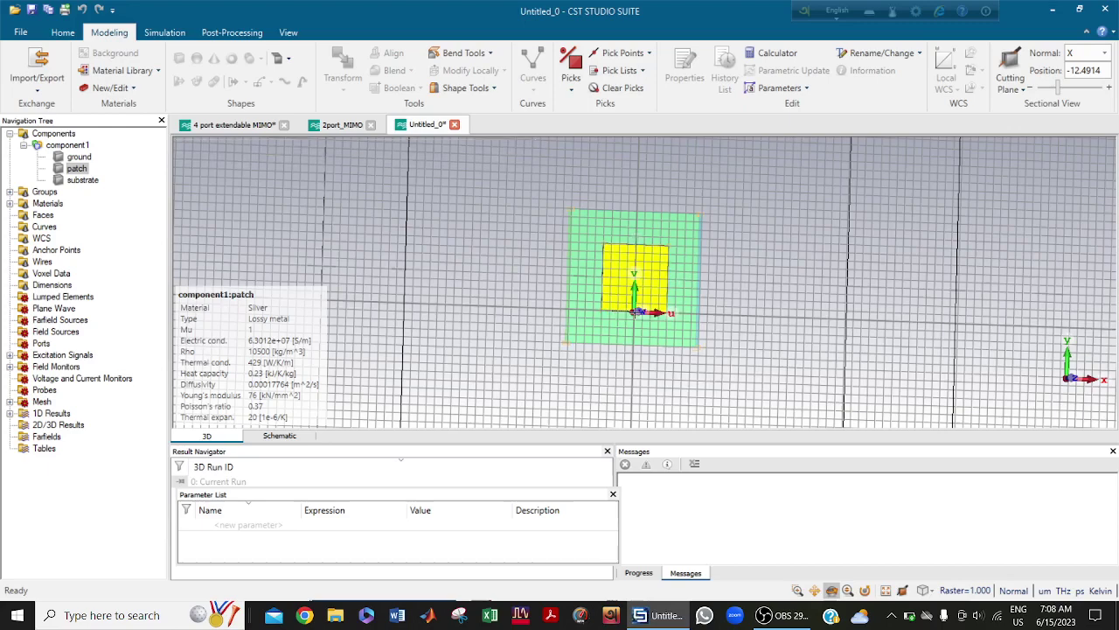
pyautogui.press('Return')
pyautogui.moveTo(636, 313); pyautogui.dragTo(671, 312)
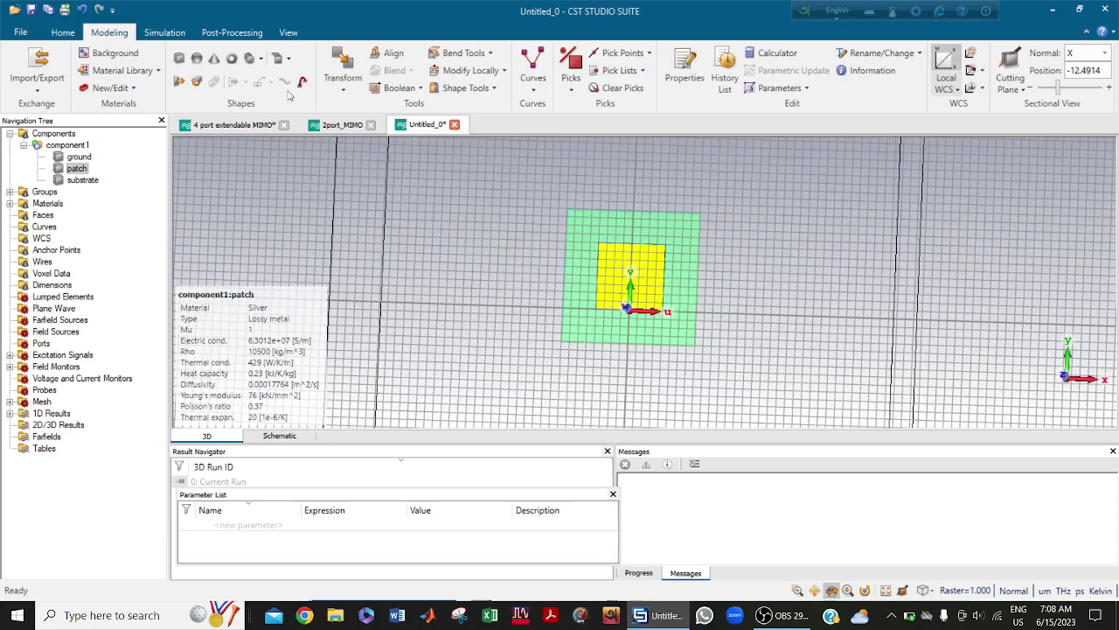
# Draw a brick from the patch's lower edge to the substrate's lower edge, about 2.8 by 3.8 um in plane and about 2 um high.
pyautogui.click(179, 58)
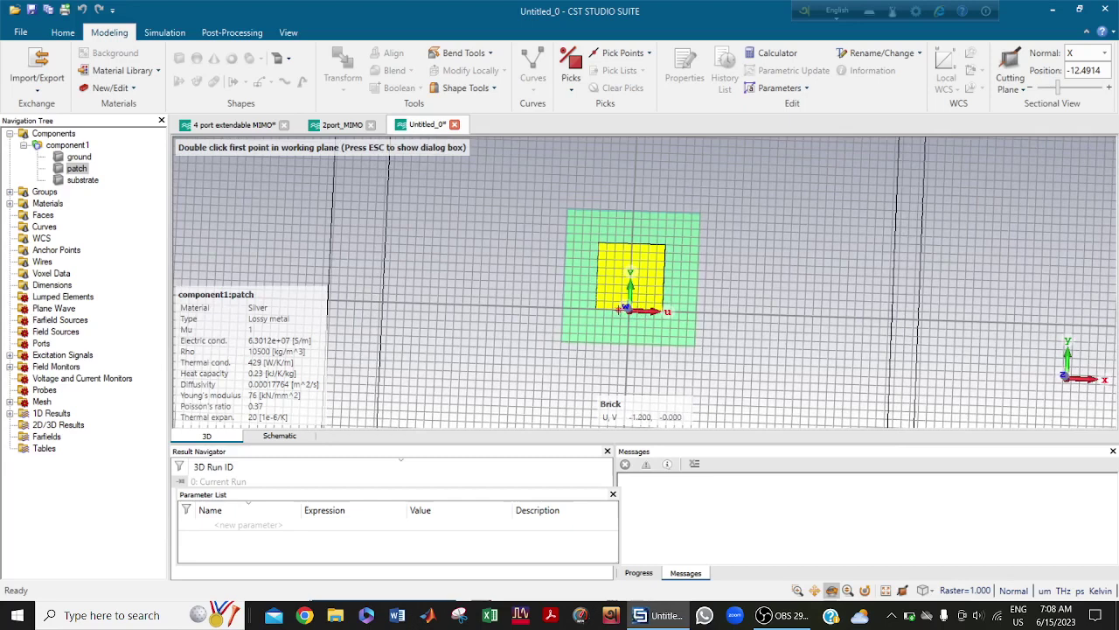
pyautogui.doubleClick(614, 312)
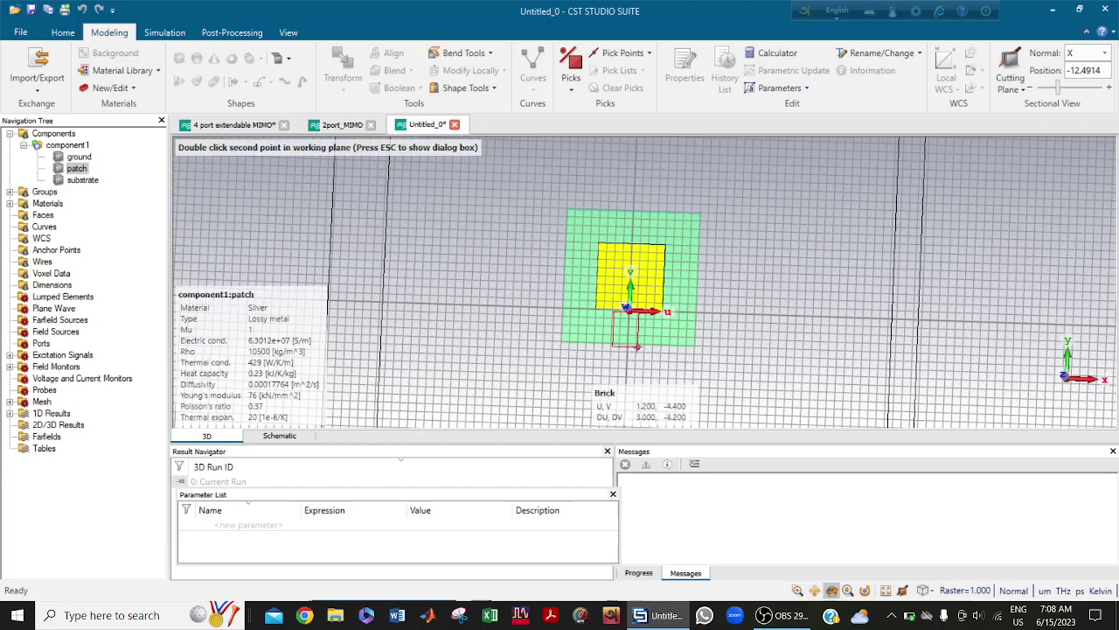
pyautogui.doubleClick(635, 343)
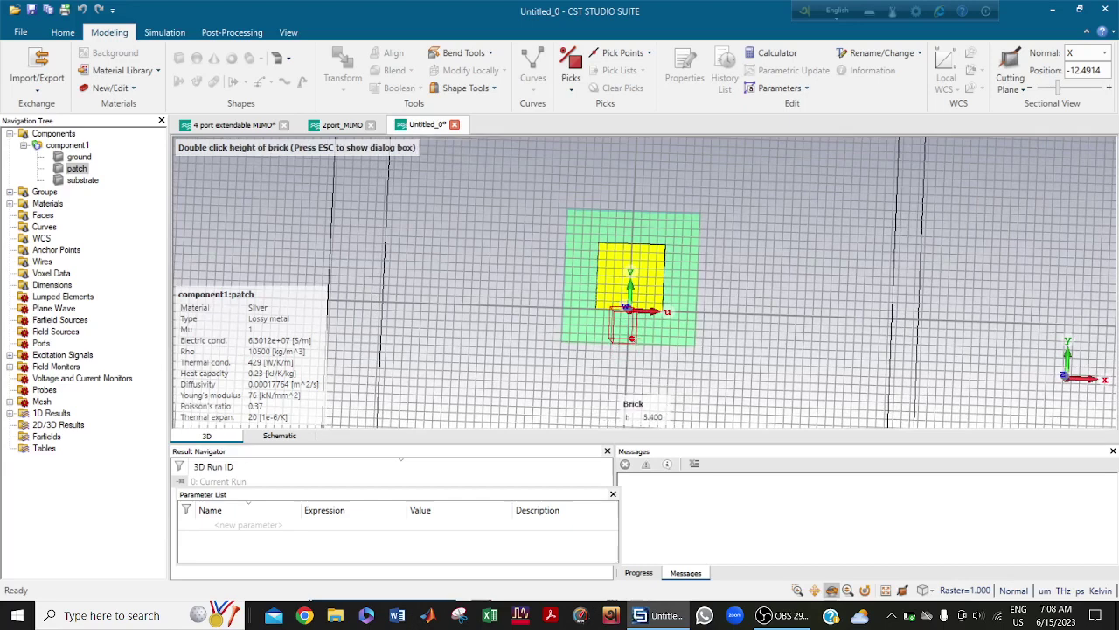
pyautogui.doubleClick(626, 339)
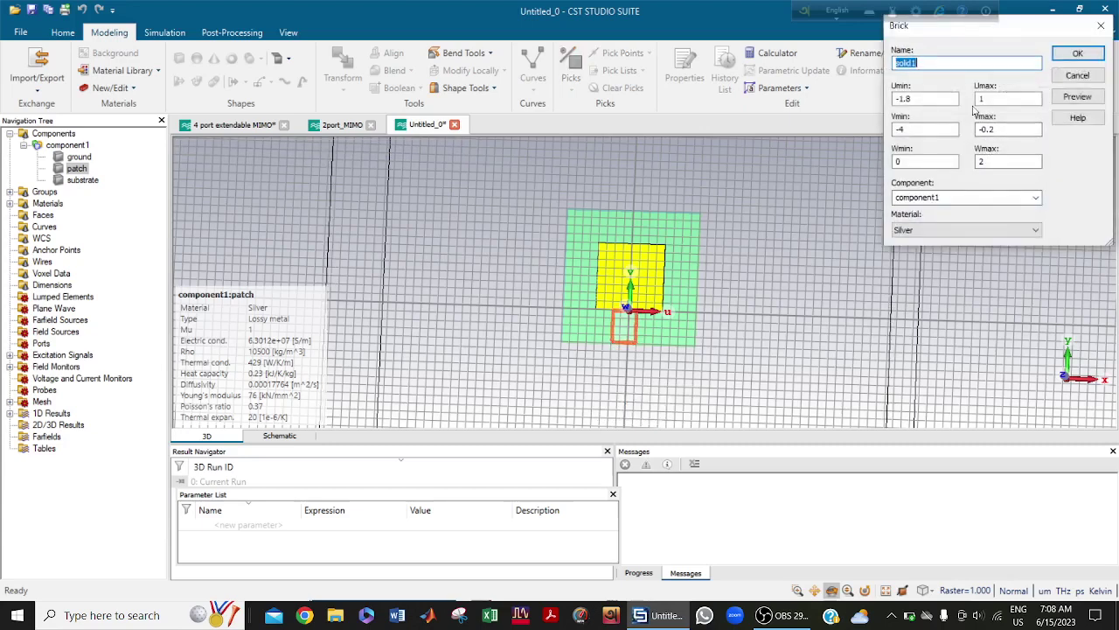
# Name the brick feedline, set Umax to 1.8, Vmax to -1 and Wmax to 0.035, and preview it.
pyautogui.write('feedline')
pyautogui.click(910, 99)
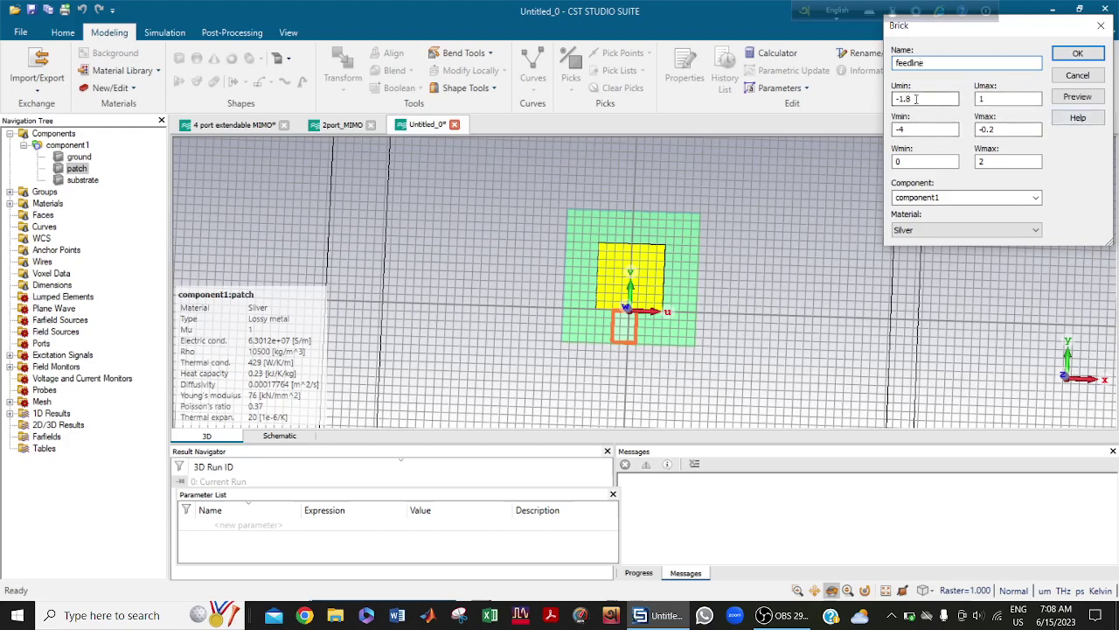
pyautogui.doubleClick(907, 99)
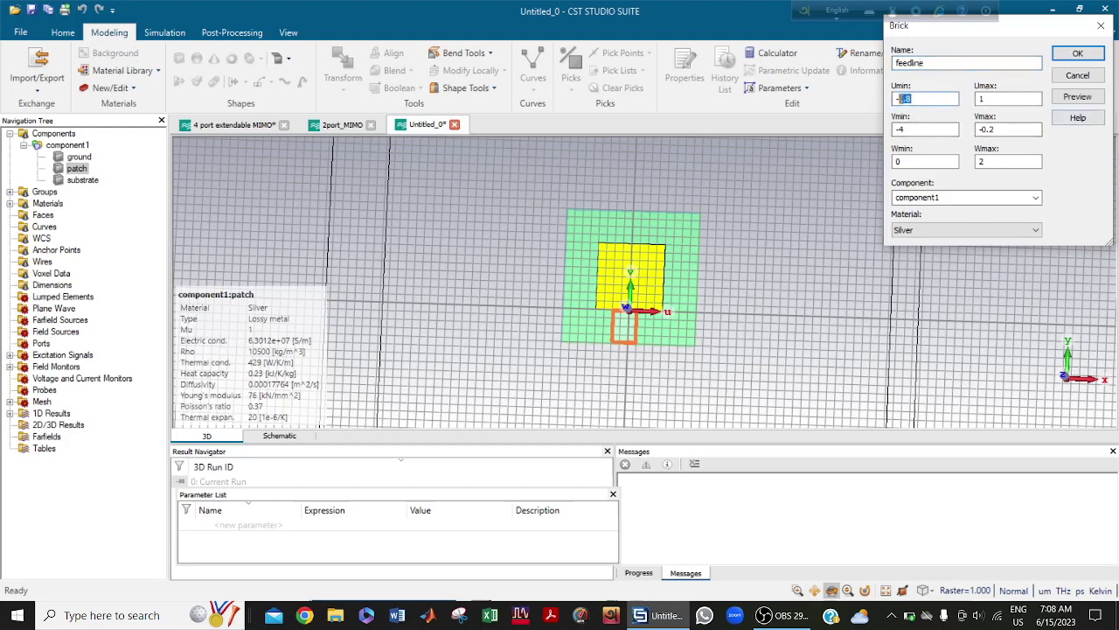
pyautogui.click(992, 99)
pyautogui.click(914, 129)
pyautogui.click(994, 130)
pyautogui.write('1')
pyautogui.click(989, 162)
pyautogui.moveTo(989, 161); pyautogui.dragTo(979, 161)
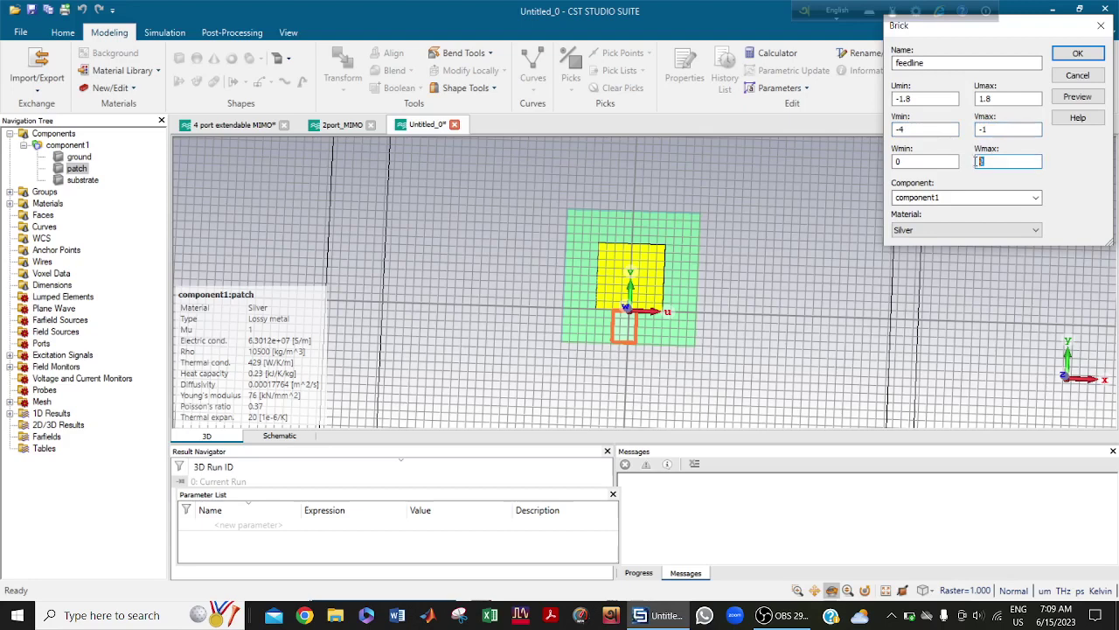
pyautogui.write('0.035')
pyautogui.click(1078, 97)
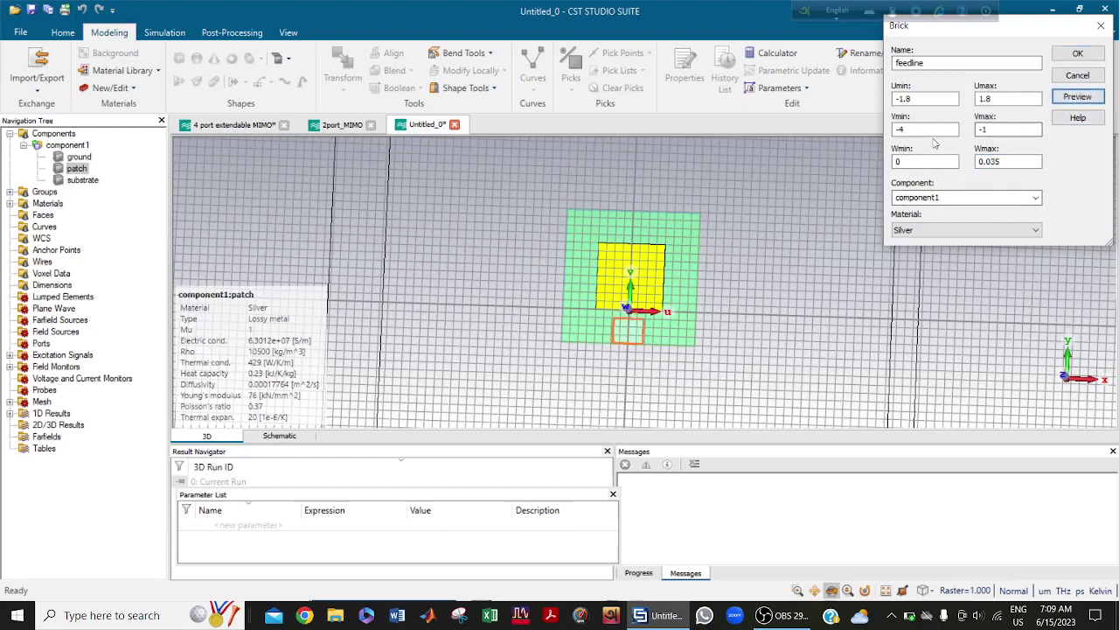
# Set the feedline's Vmax to 1, Umax to 1.4 and Umin to -1.4, preview the brick and create it.
pyautogui.click(987, 128)
pyautogui.doubleClick(986, 128)
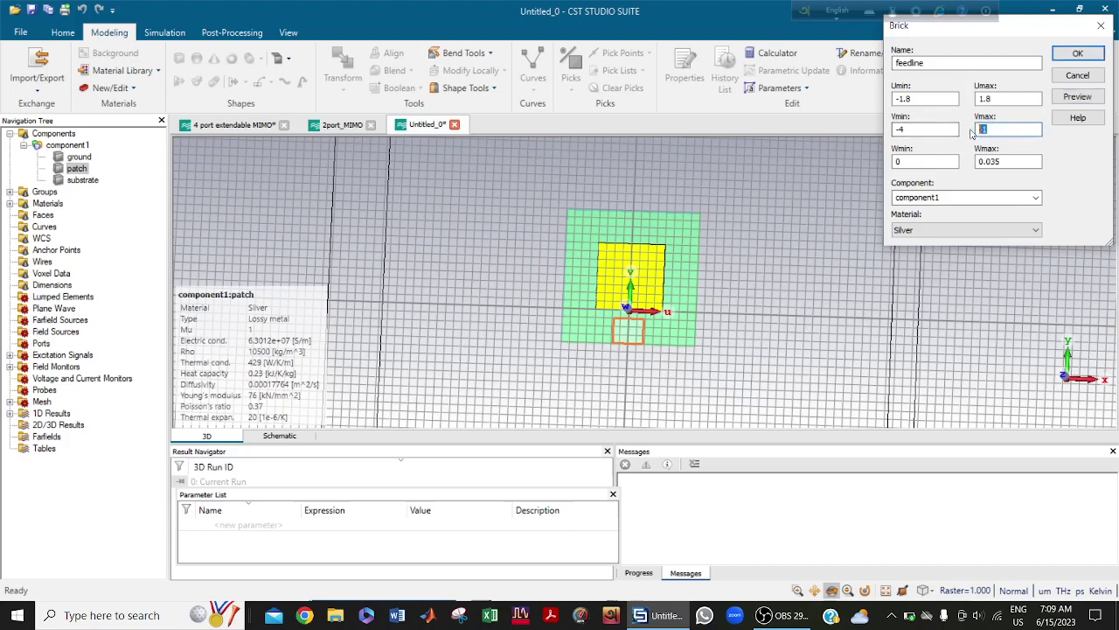
pyautogui.write('1')
pyautogui.click(1078, 96)
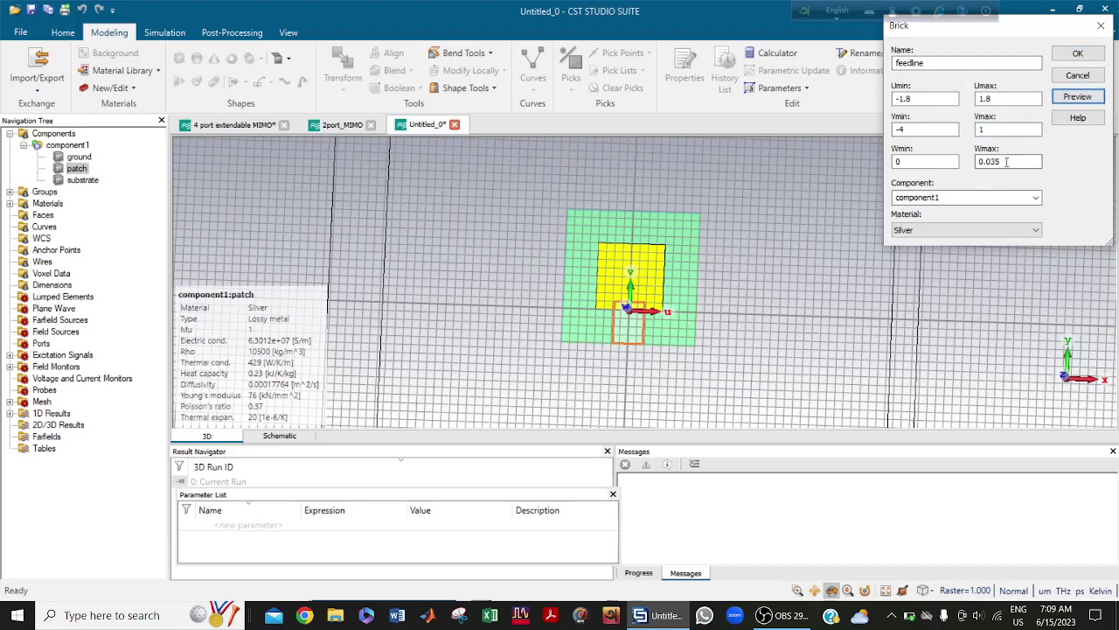
pyautogui.click(992, 99)
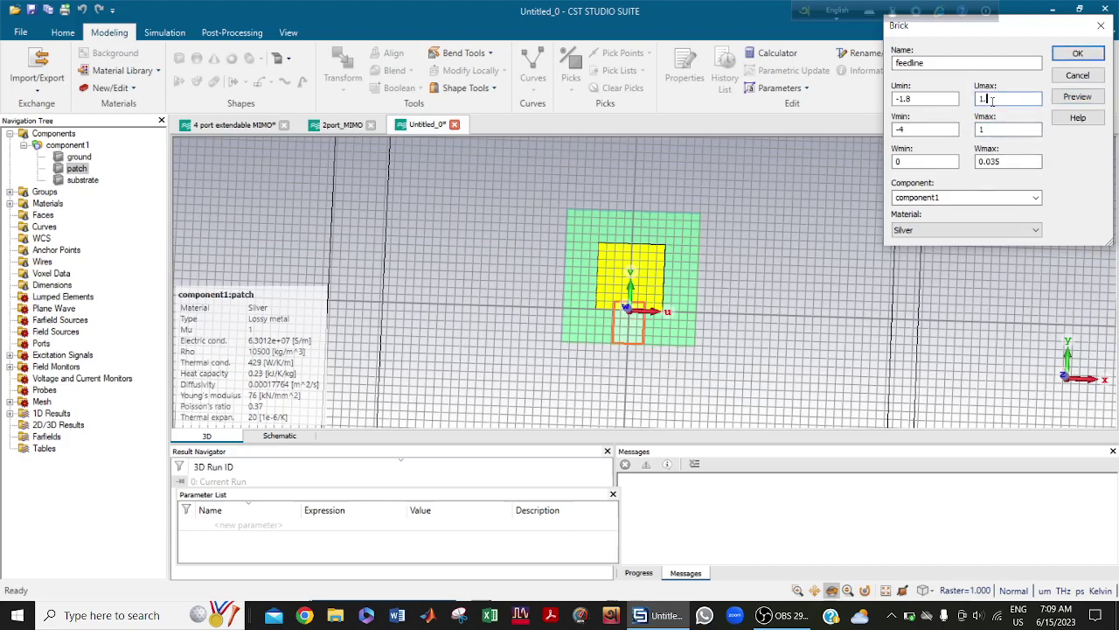
pyautogui.click(941, 103)
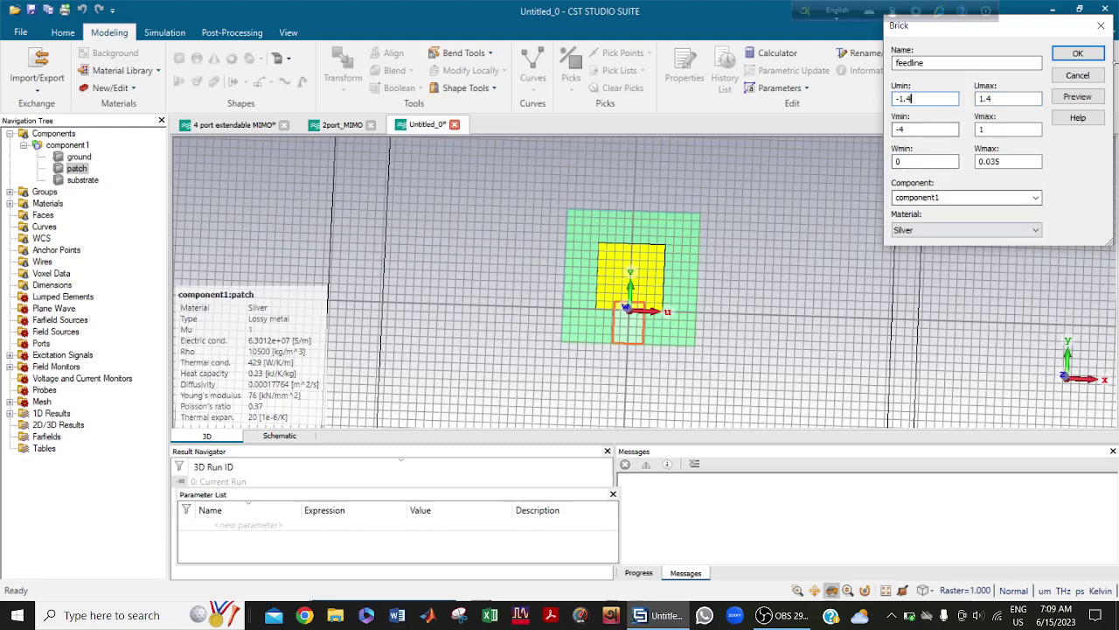
pyautogui.click(1074, 97)
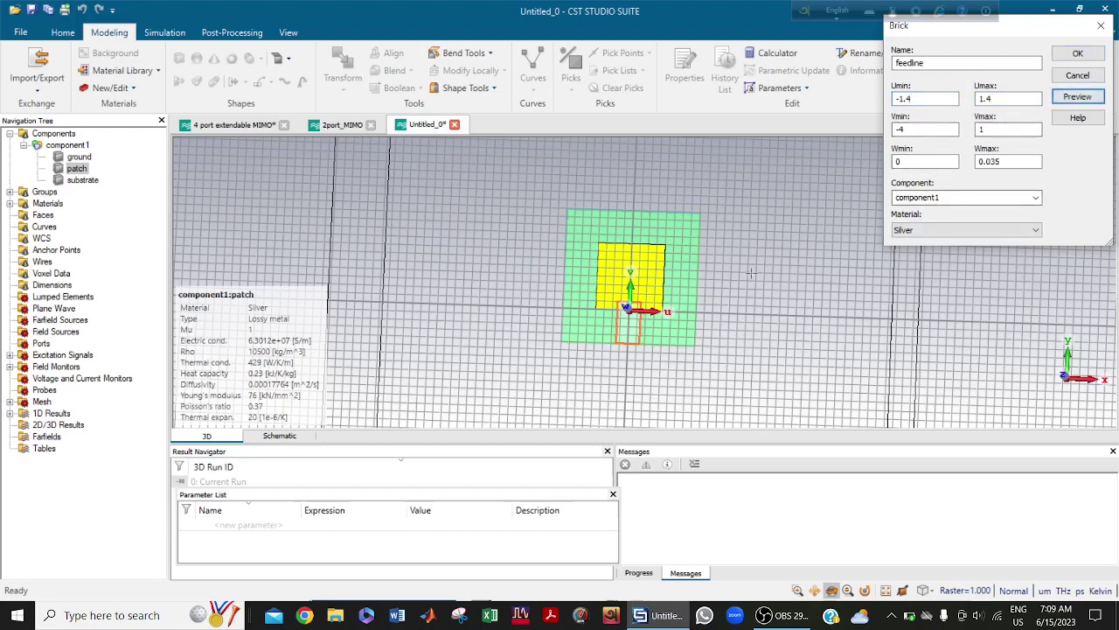
pyautogui.click(1078, 54)
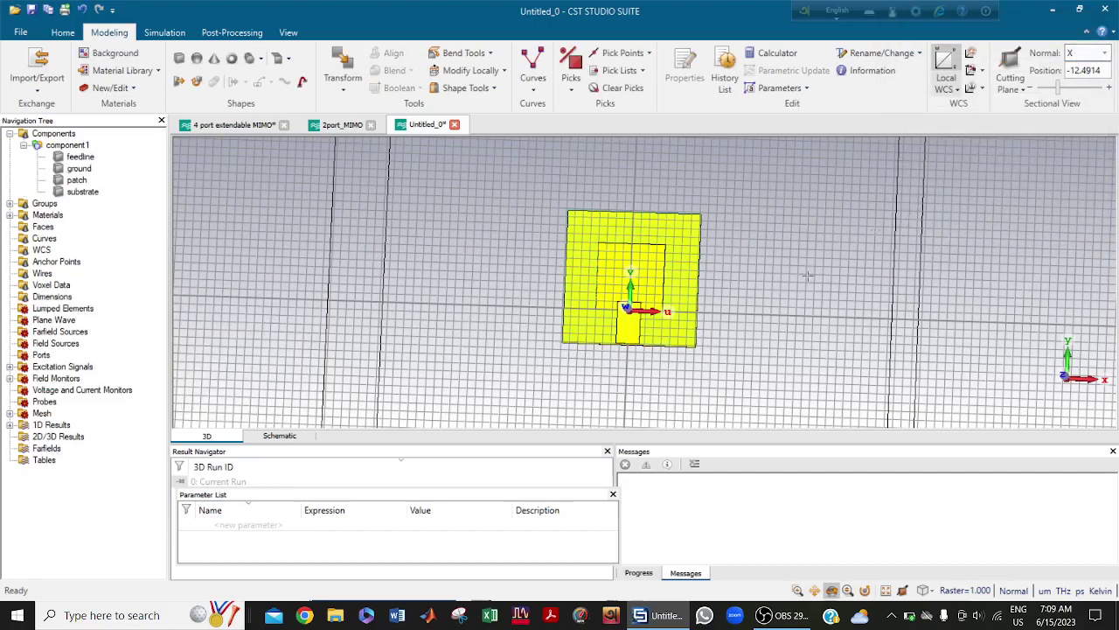
# Hide the working plane and the bounding box to expose the antenna layers in the 3D view.
pyautogui.scroll(3, 697, 324)
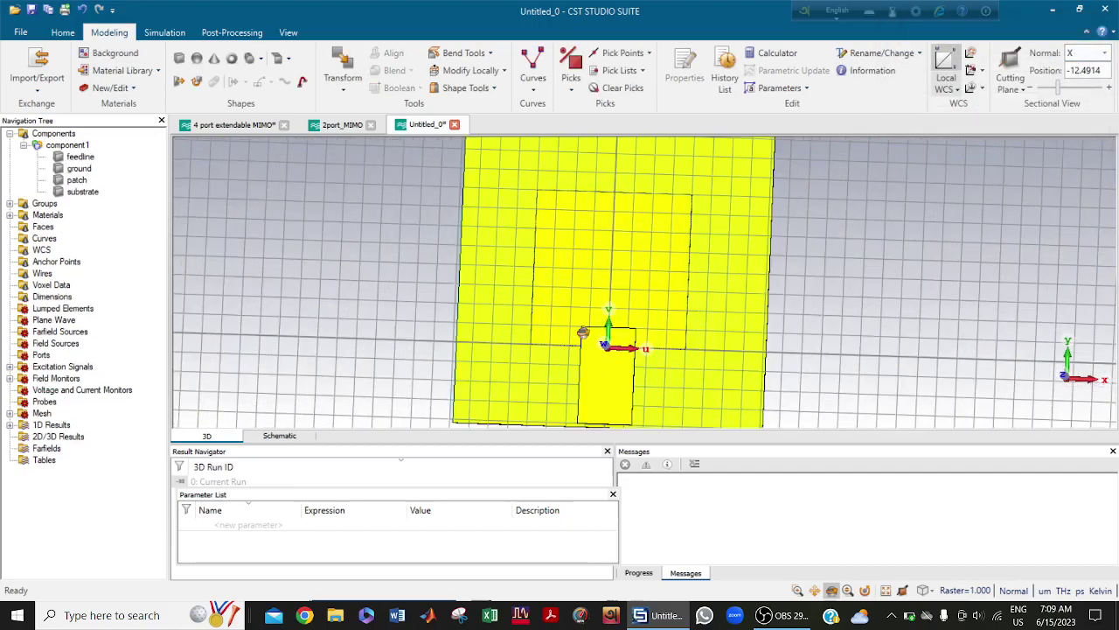
pyautogui.moveTo(584, 332); pyautogui.dragTo(831, 248)
pyautogui.click(288, 32)
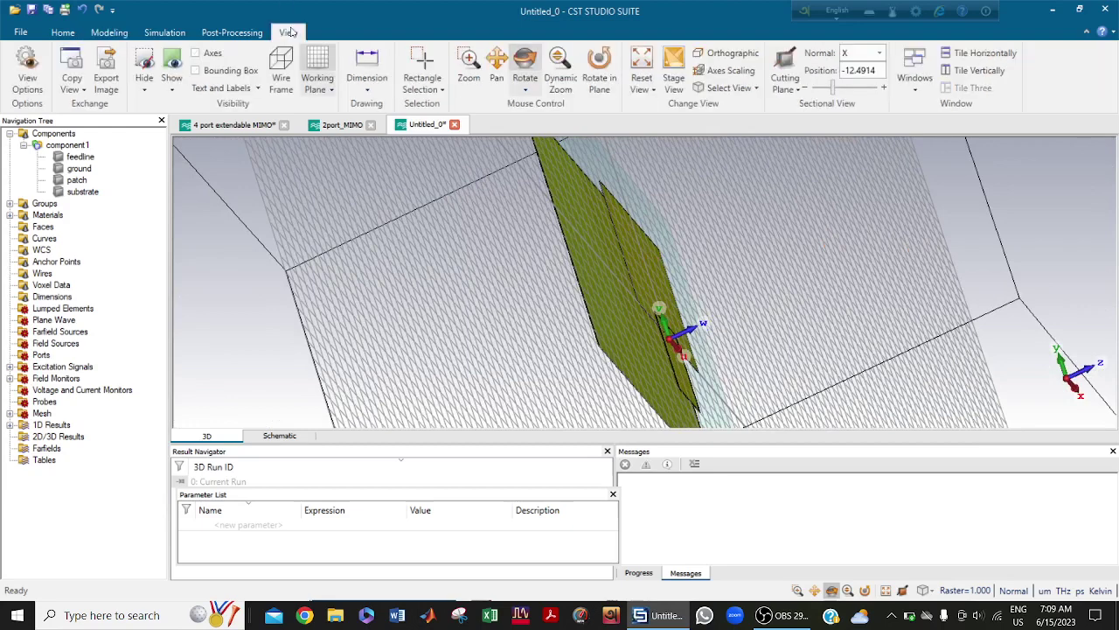
pyautogui.click(318, 74)
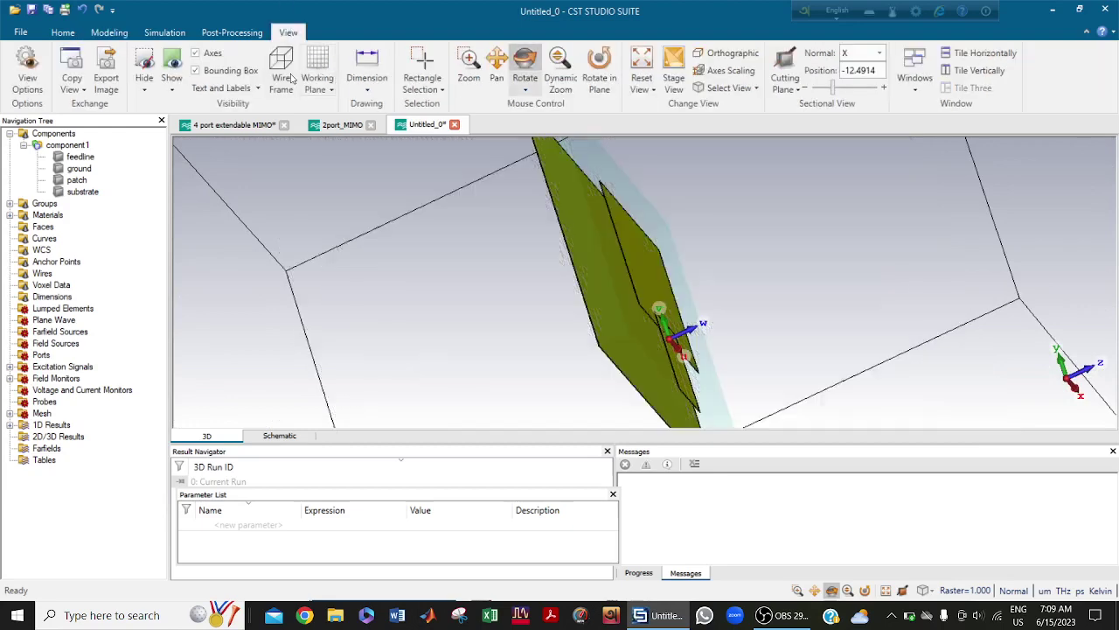
pyautogui.click(198, 69)
pyautogui.moveTo(496, 197); pyautogui.dragTo(411, 174)
pyautogui.moveTo(350, 145); pyautogui.dragTo(449, 192)
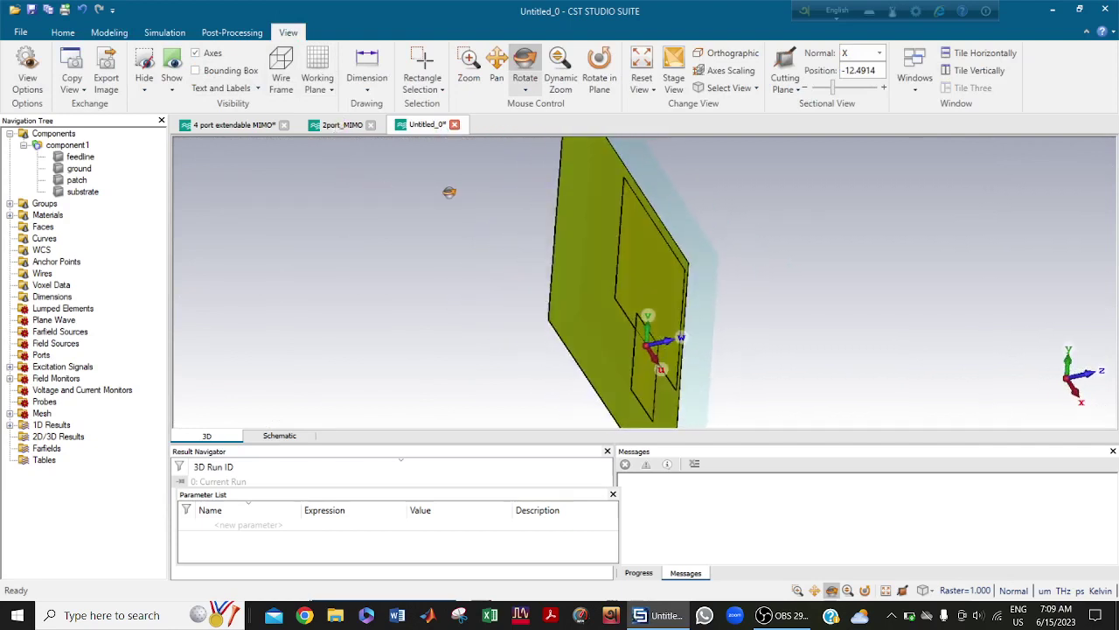
# Inspect the joint between feedline and patch, and set Wmax to -0.035 in the feedline's brick definition.
pyautogui.click(797, 590)
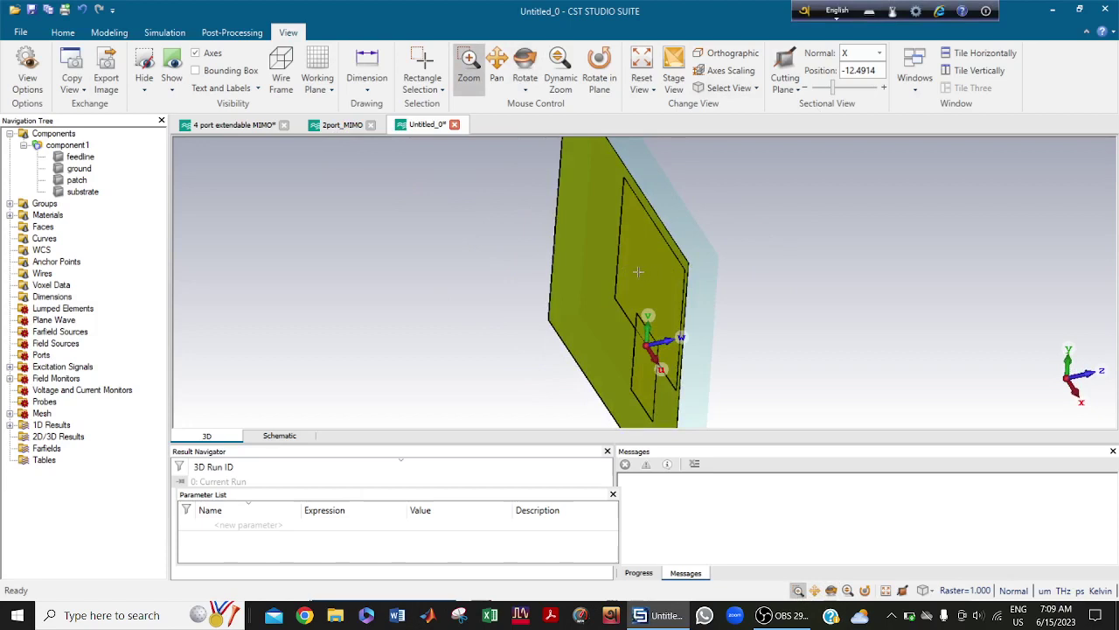
pyautogui.click(603, 381)
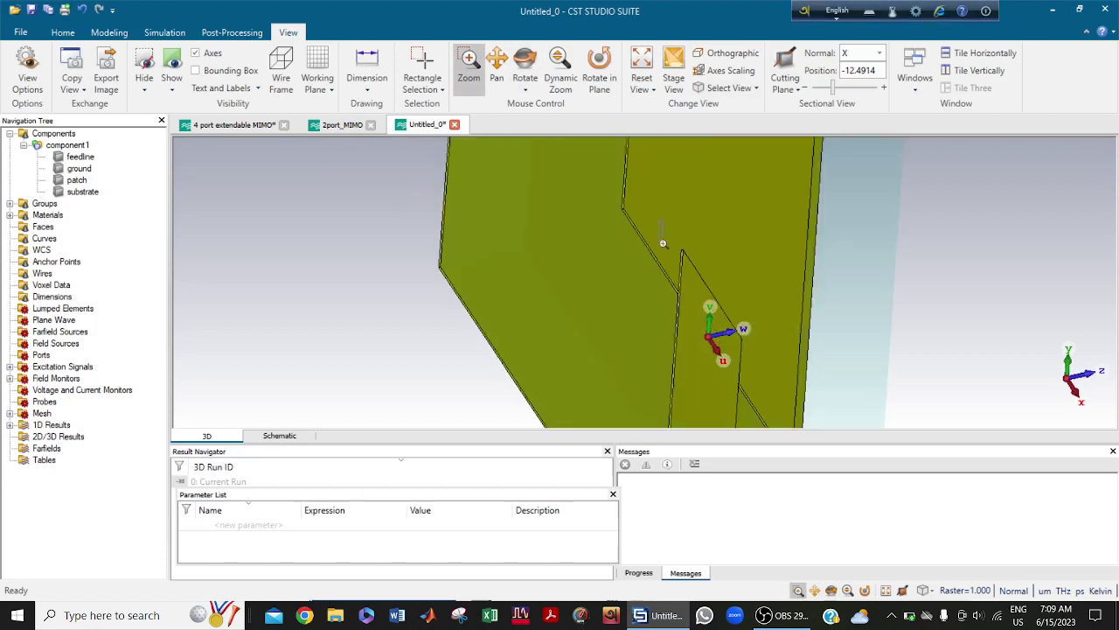
pyautogui.click(698, 340)
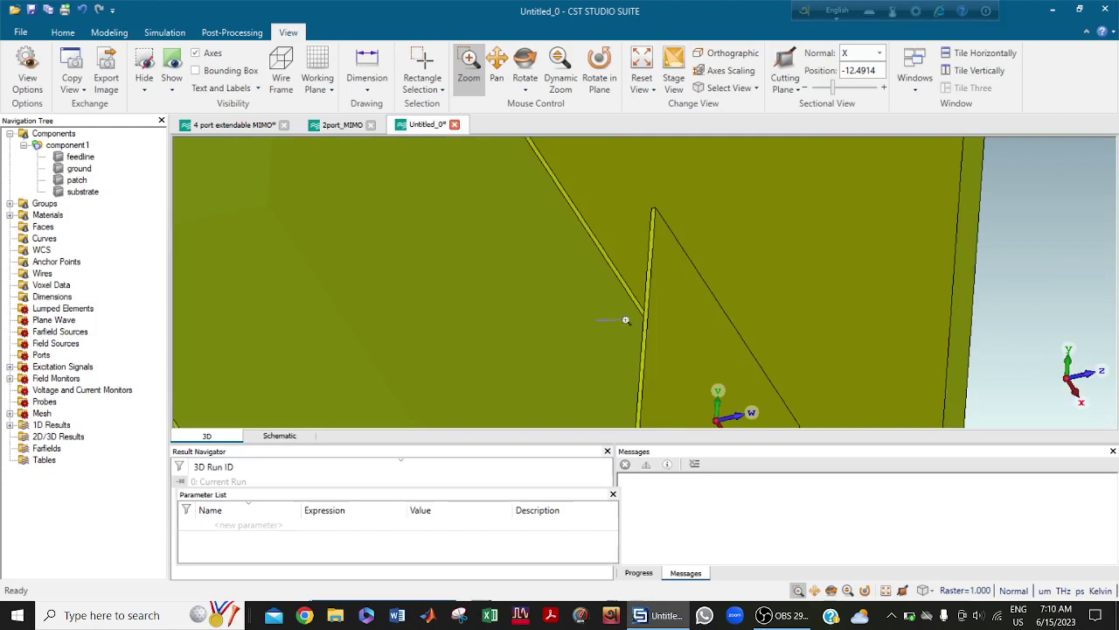
pyautogui.click(788, 210)
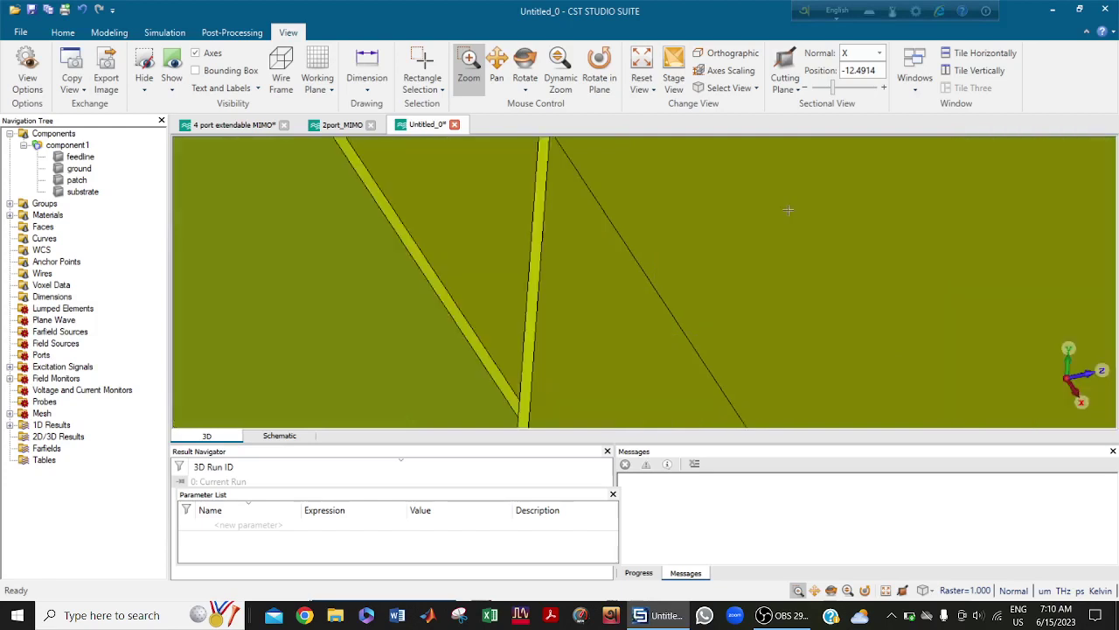
pyautogui.press('space')
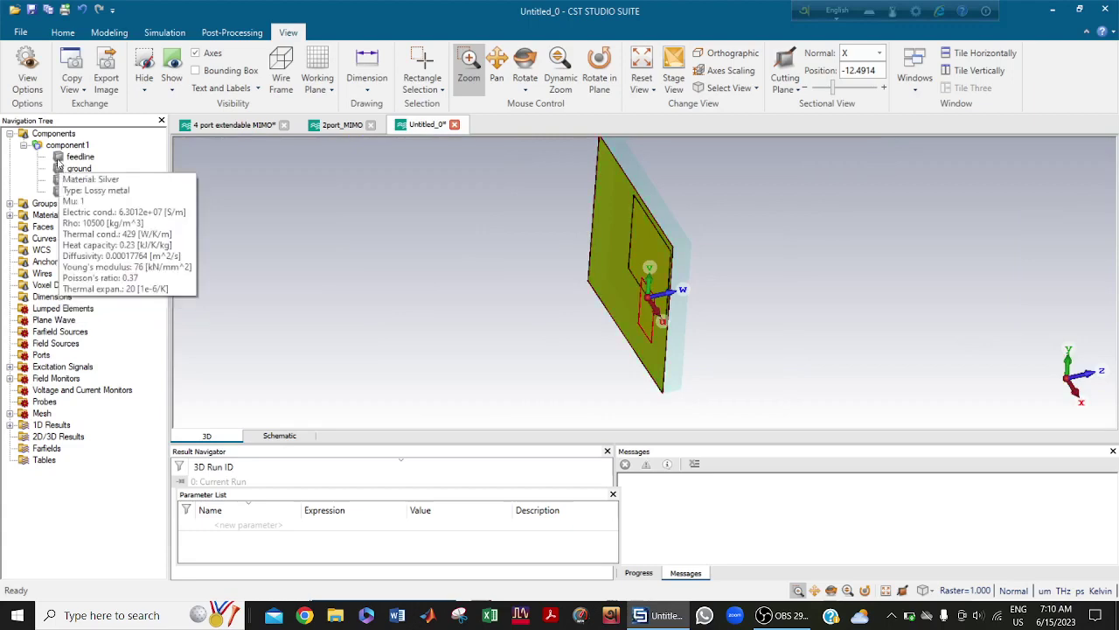
pyautogui.doubleClick(59, 159)
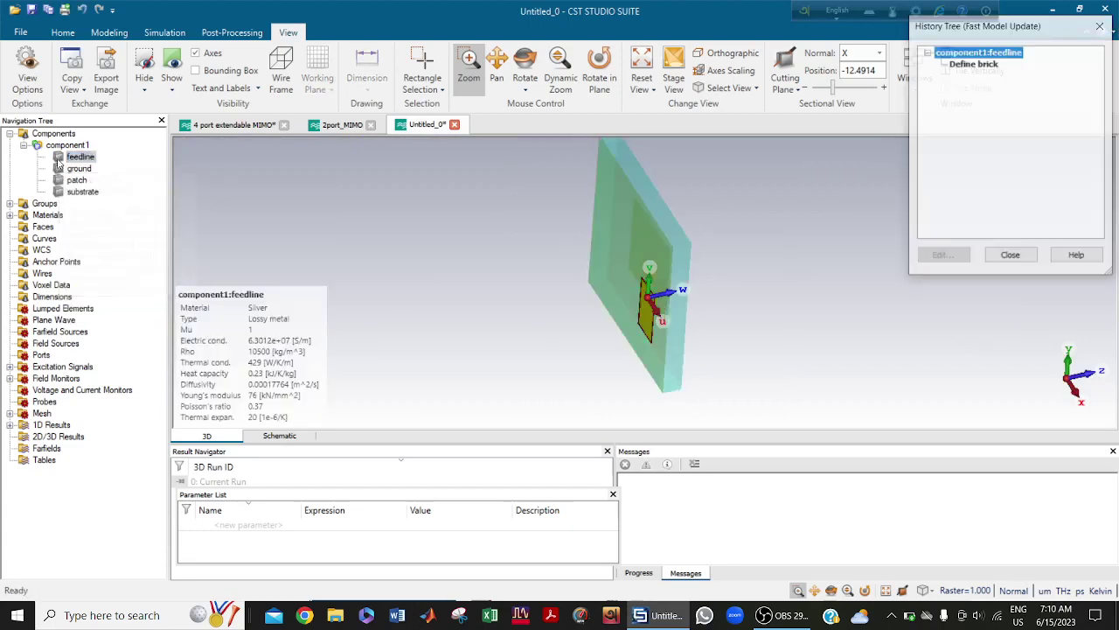
pyautogui.doubleClick(960, 63)
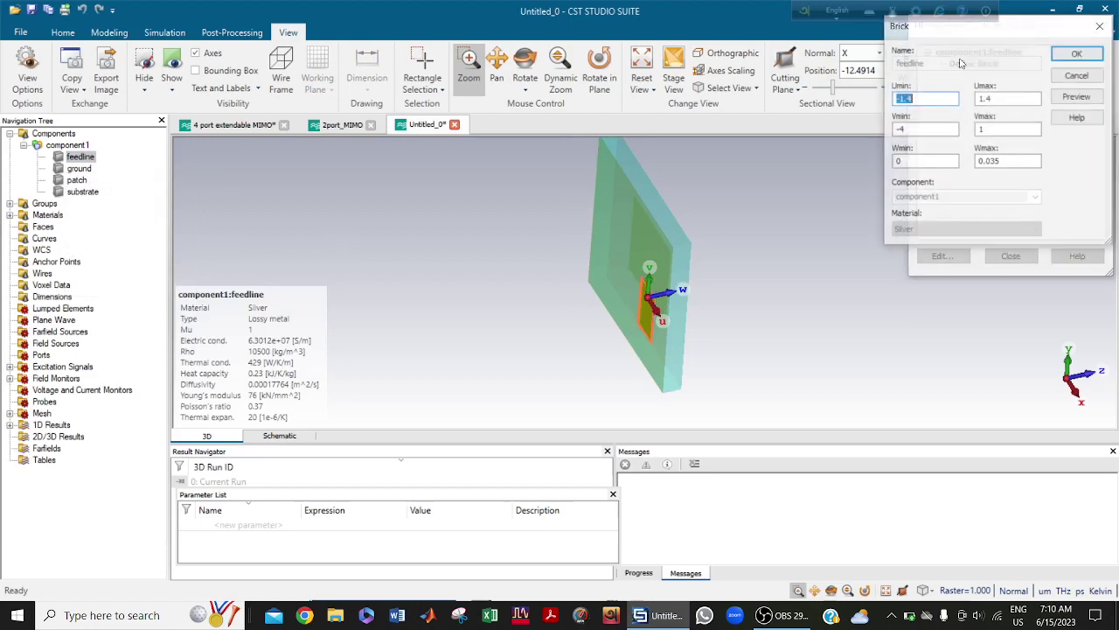
pyautogui.click(908, 162)
pyautogui.click(980, 162)
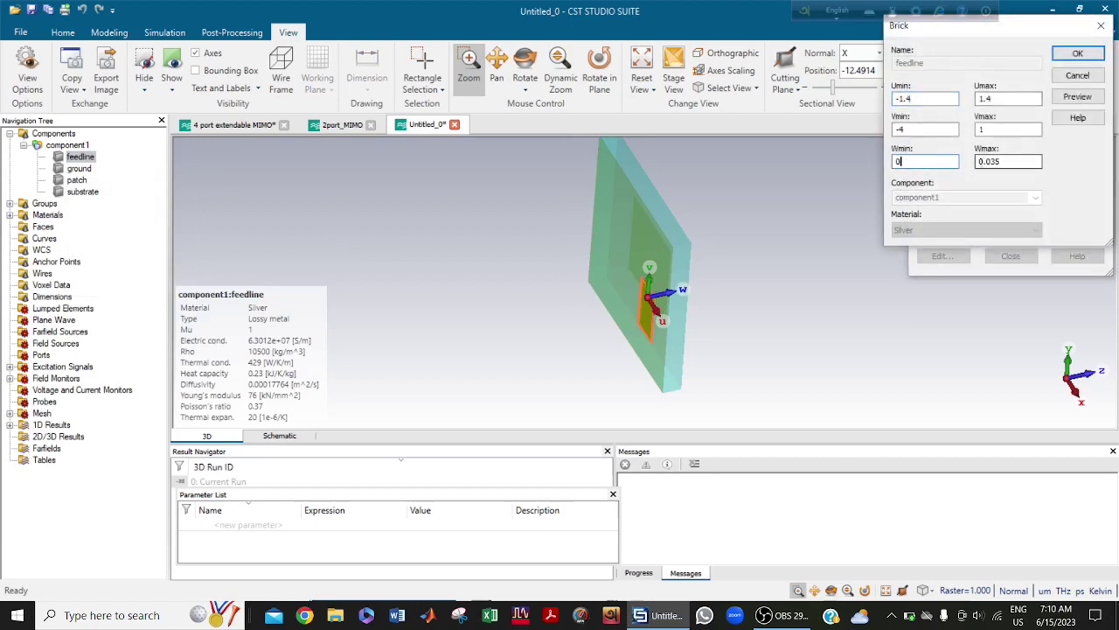
pyautogui.click(979, 162)
pyautogui.write('-')
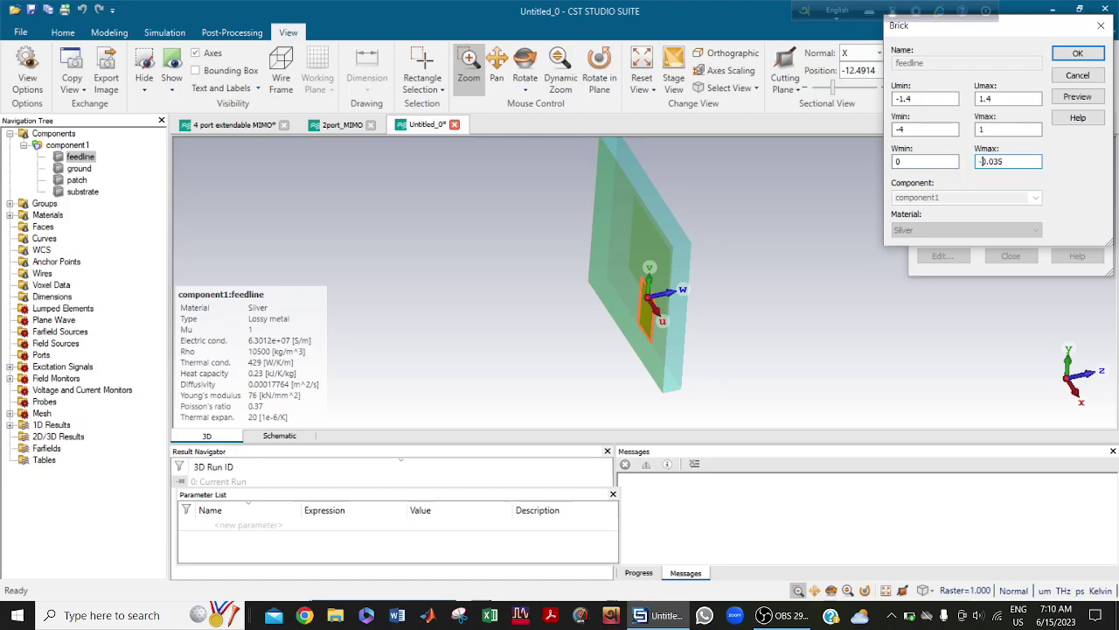
pyautogui.click(1078, 97)
pyautogui.click(1078, 54)
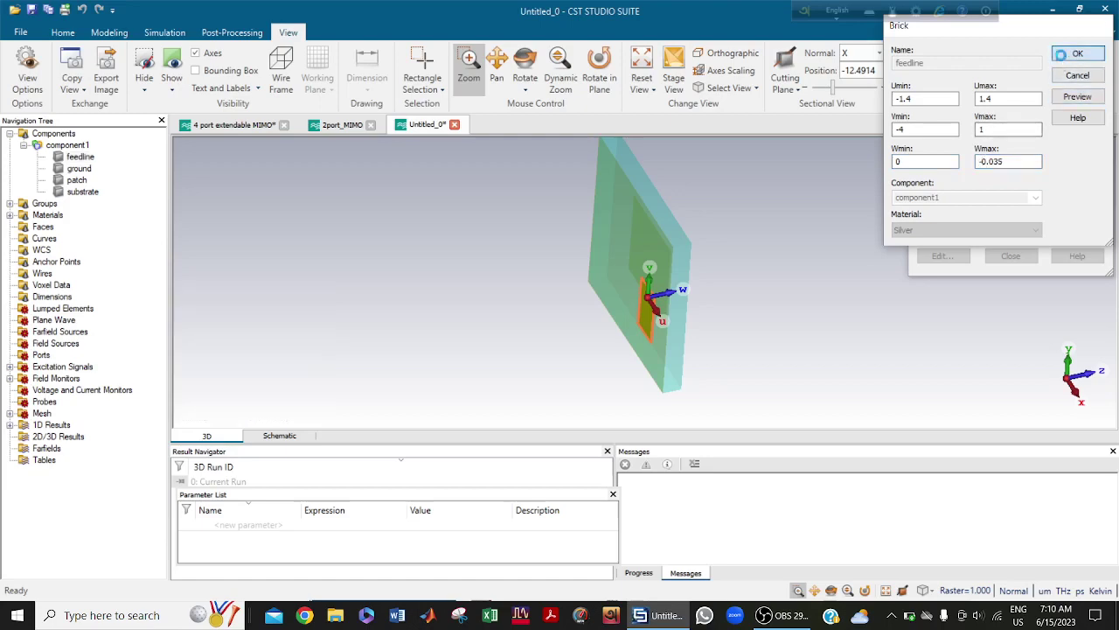
pyautogui.click(1012, 255)
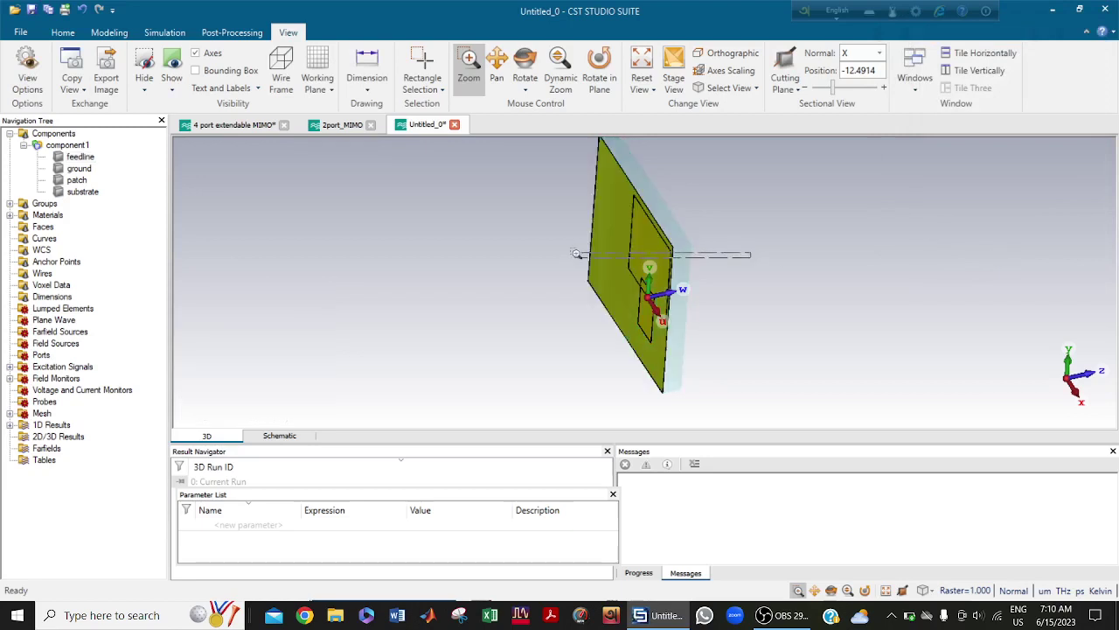
# Fit the whole antenna in the 3D view and show it face-on in the XY plane.
pyautogui.moveTo(734, 264); pyautogui.dragTo(790, 268)
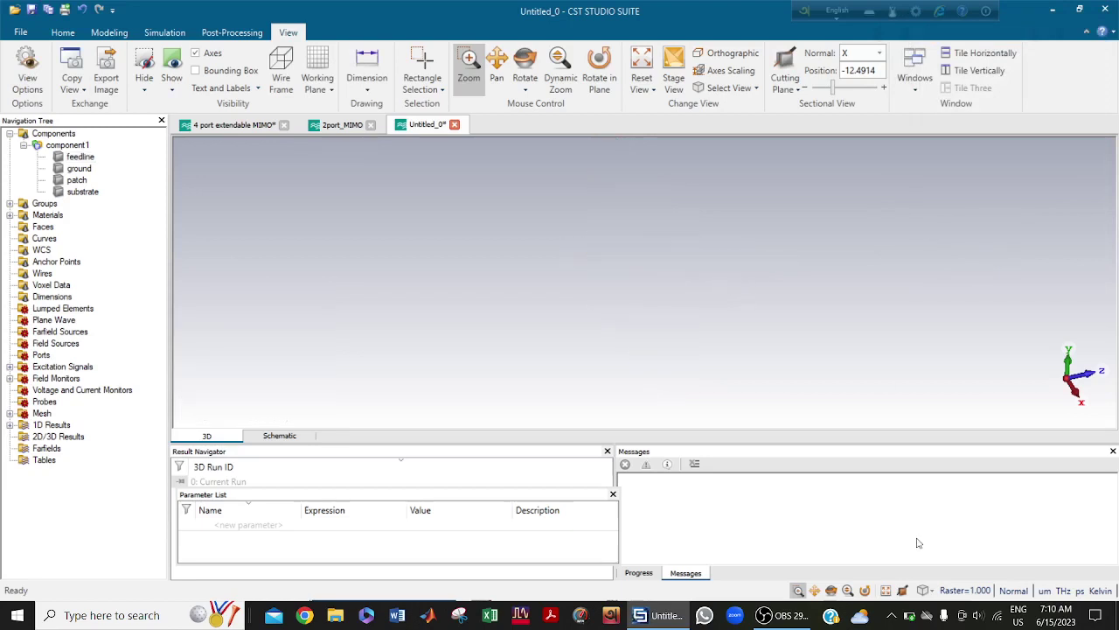
pyautogui.click(886, 591)
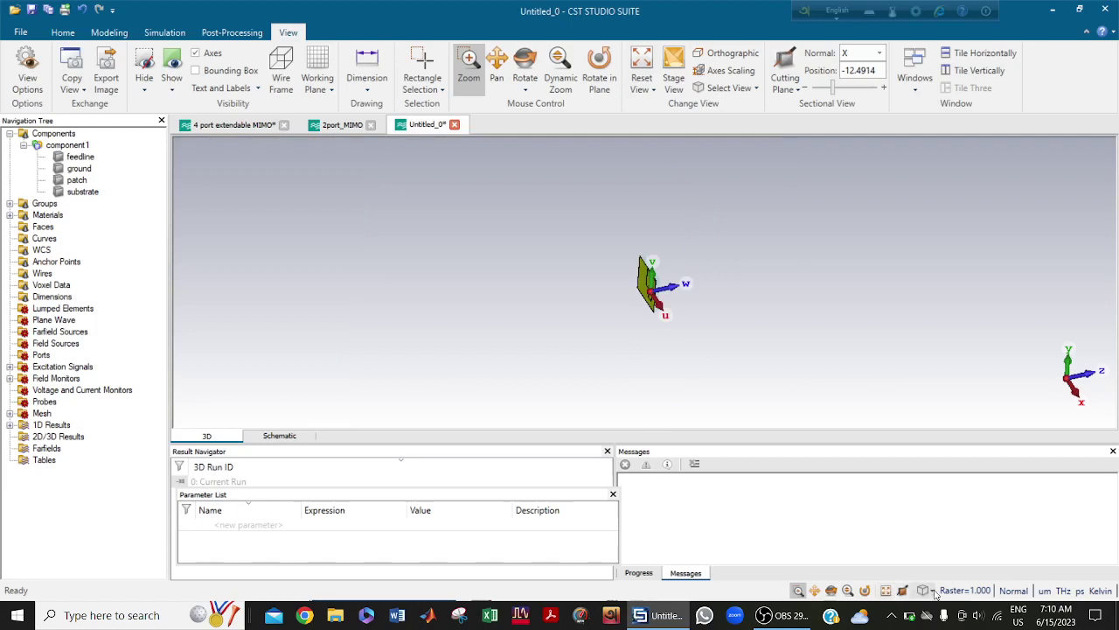
pyautogui.click(925, 591)
pyautogui.click(945, 443)
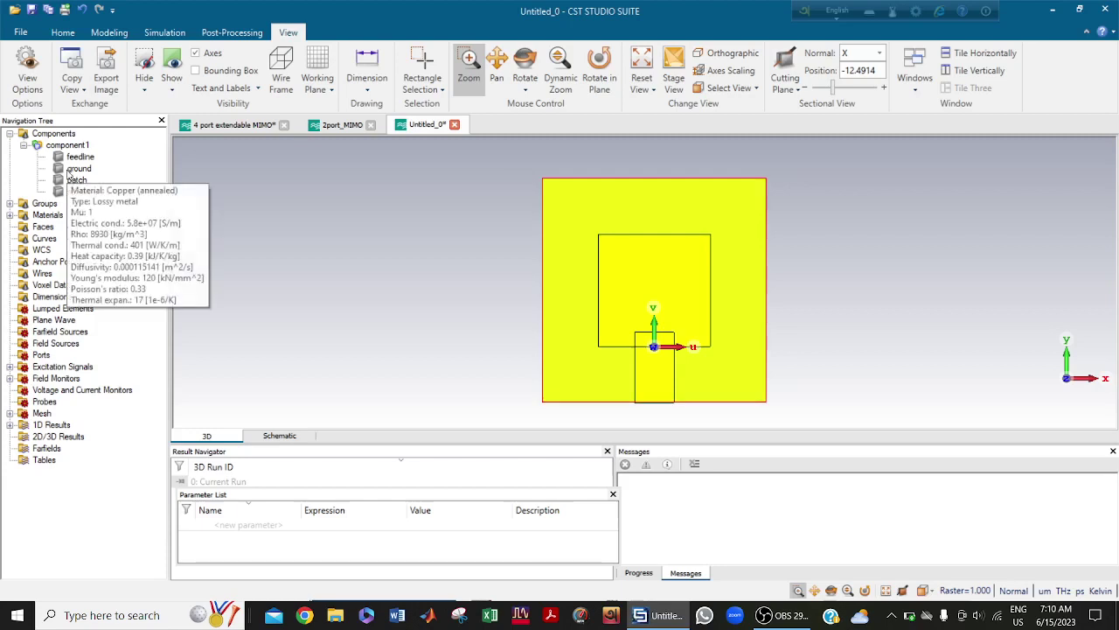
# Unite the feedline with the patch through a Boolean Add, keeping the patch as the base shape.
pyautogui.click(74, 169)
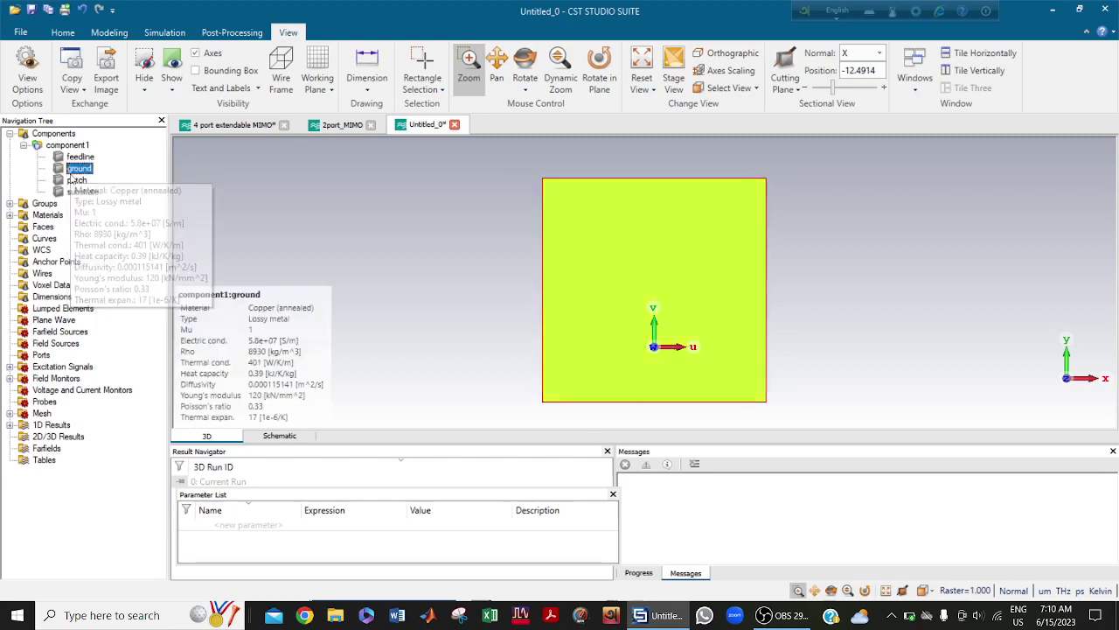
pyautogui.click(74, 181)
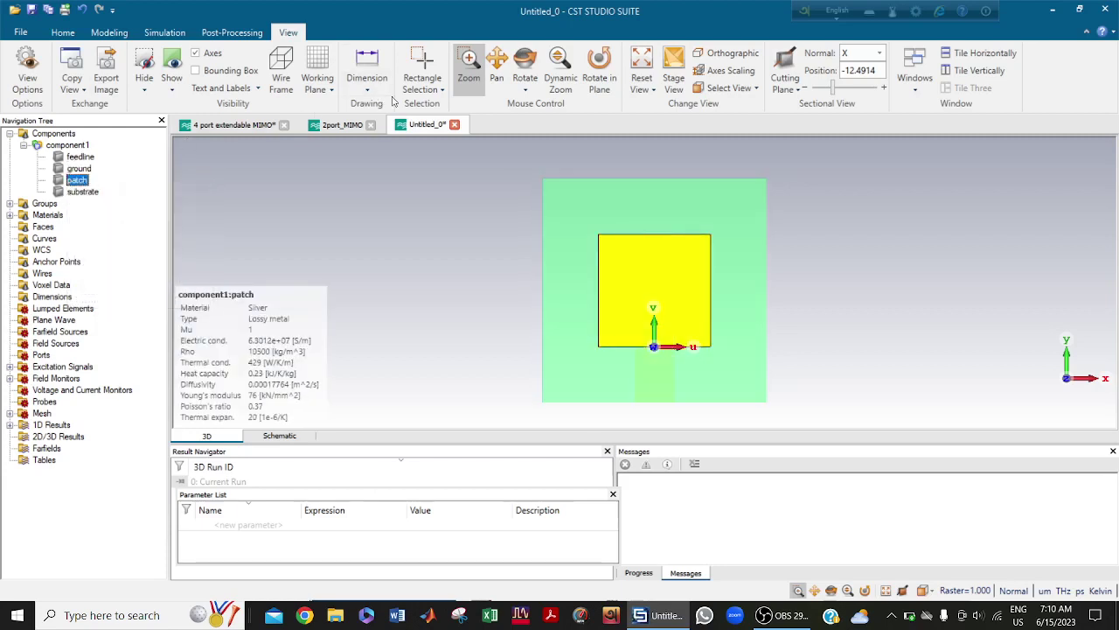
pyautogui.click(129, 33)
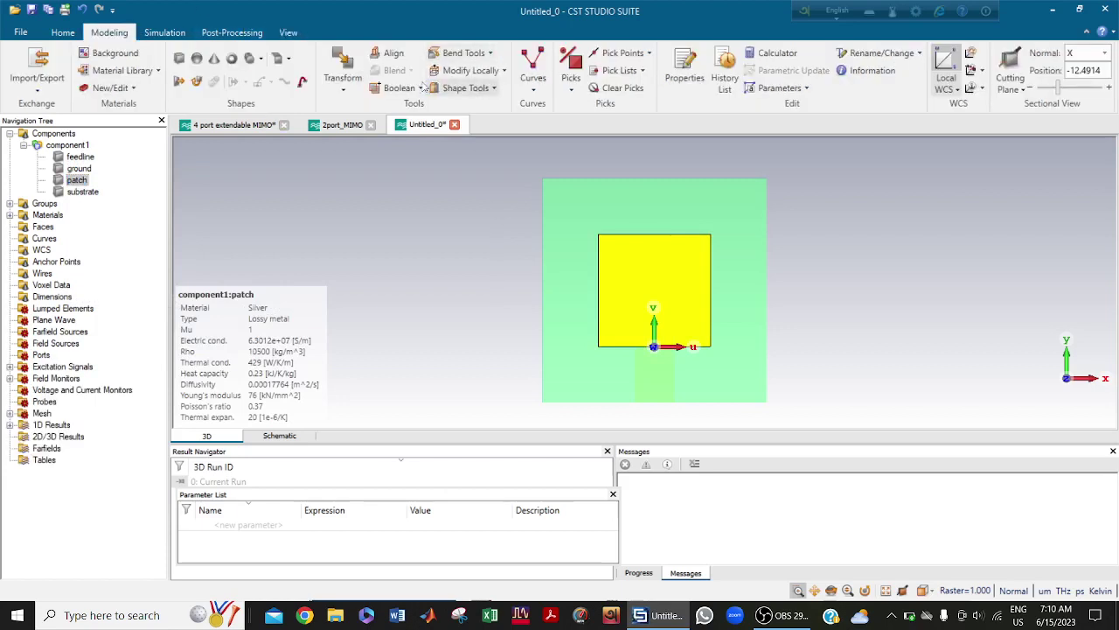
pyautogui.click(423, 88)
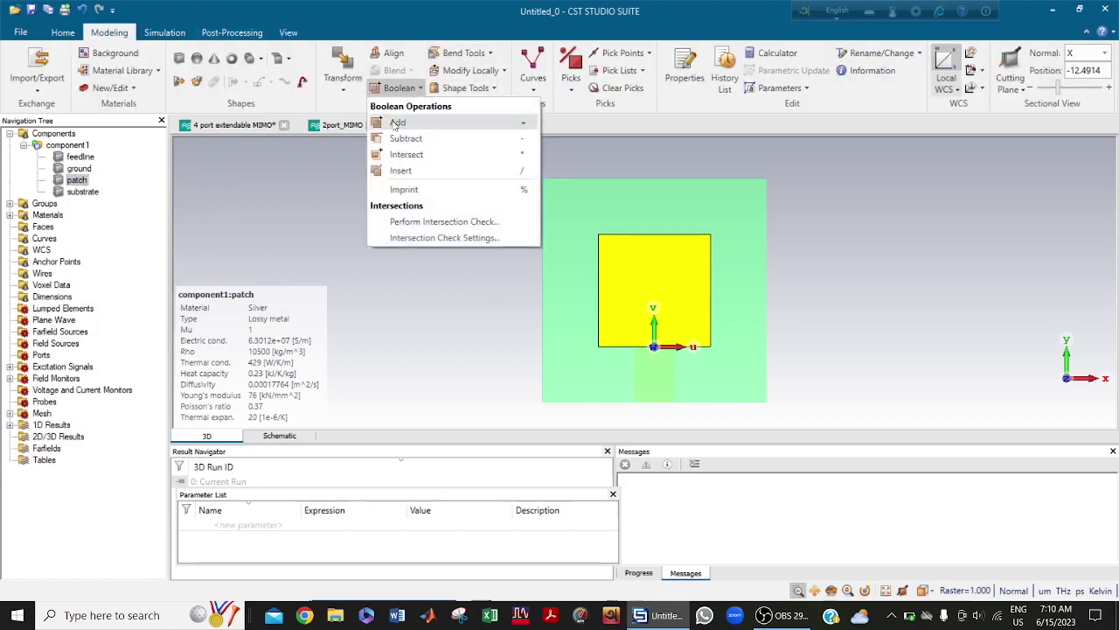
pyautogui.click(397, 122)
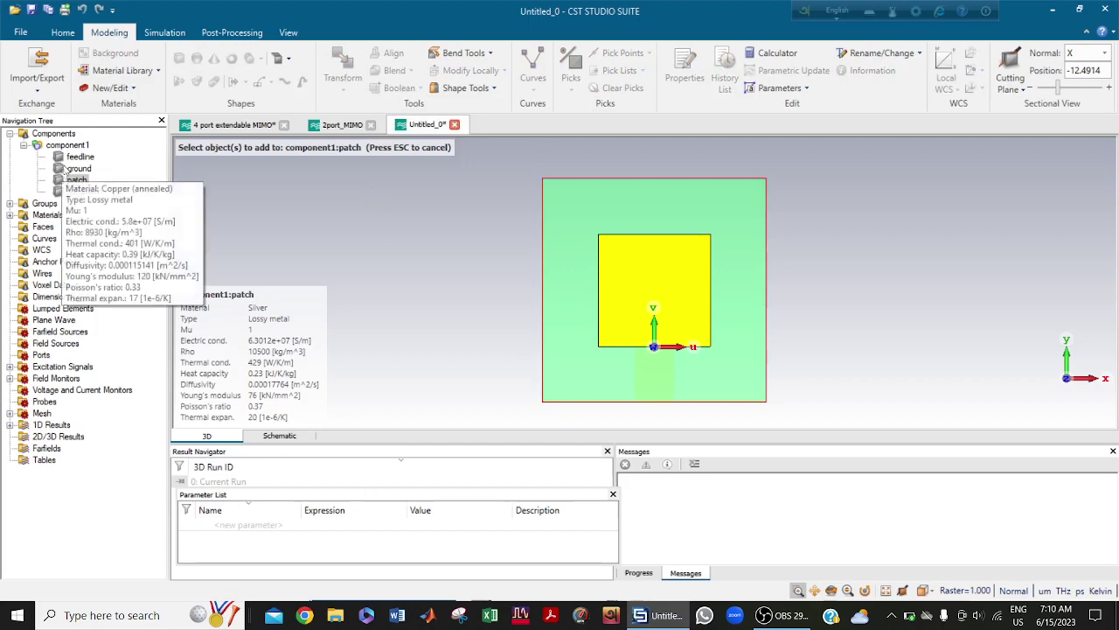
pyautogui.click(75, 158)
pyautogui.press('Return')
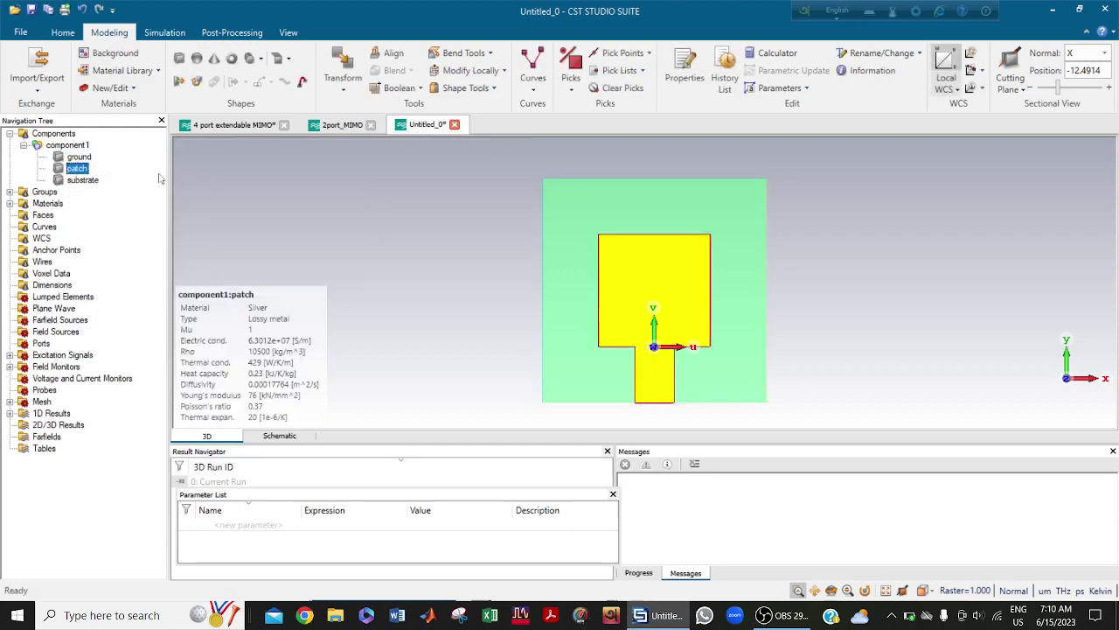
pyautogui.click(390, 227)
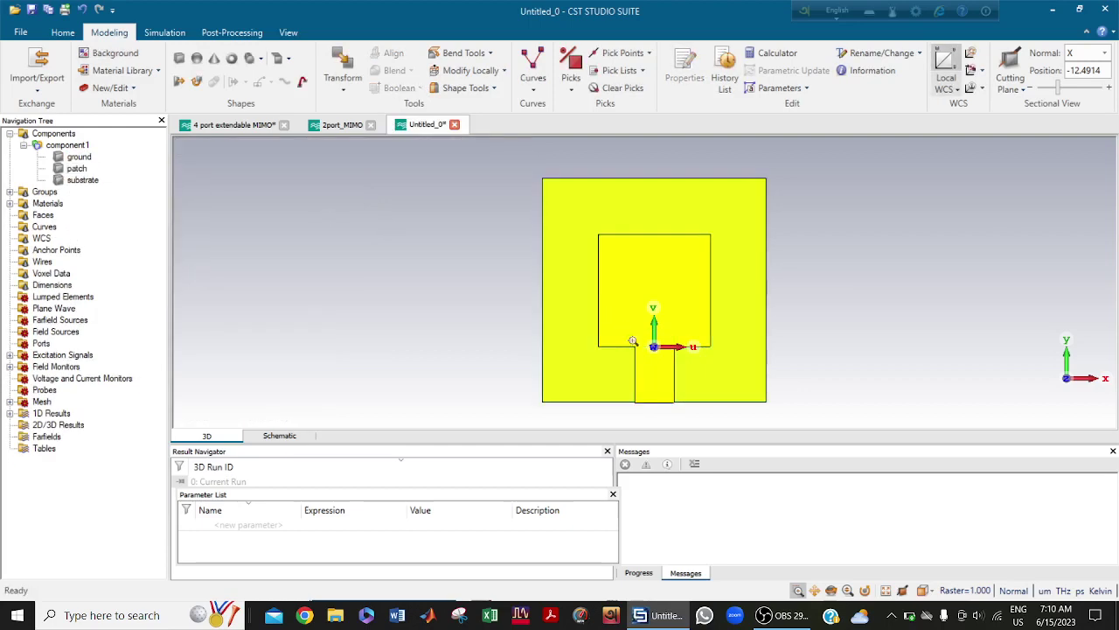
# Pick the thin end face of the feedline section at the substrate's lower edge.
pyautogui.moveTo(632, 340); pyautogui.dragTo(689, 435)
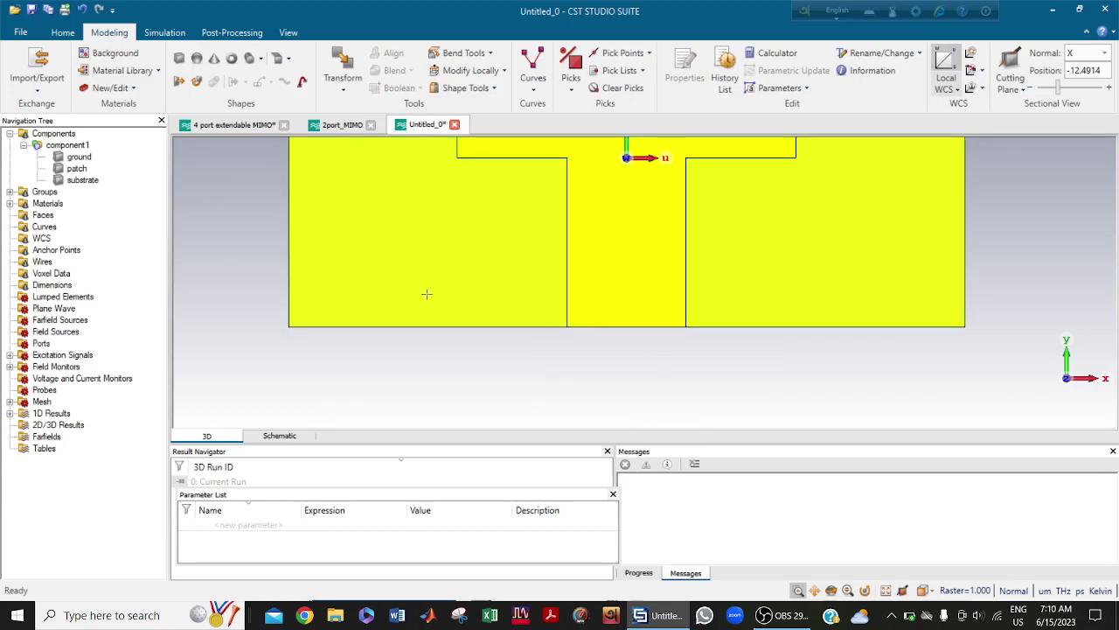
pyautogui.click(831, 592)
pyautogui.moveTo(621, 349); pyautogui.dragTo(622, 226)
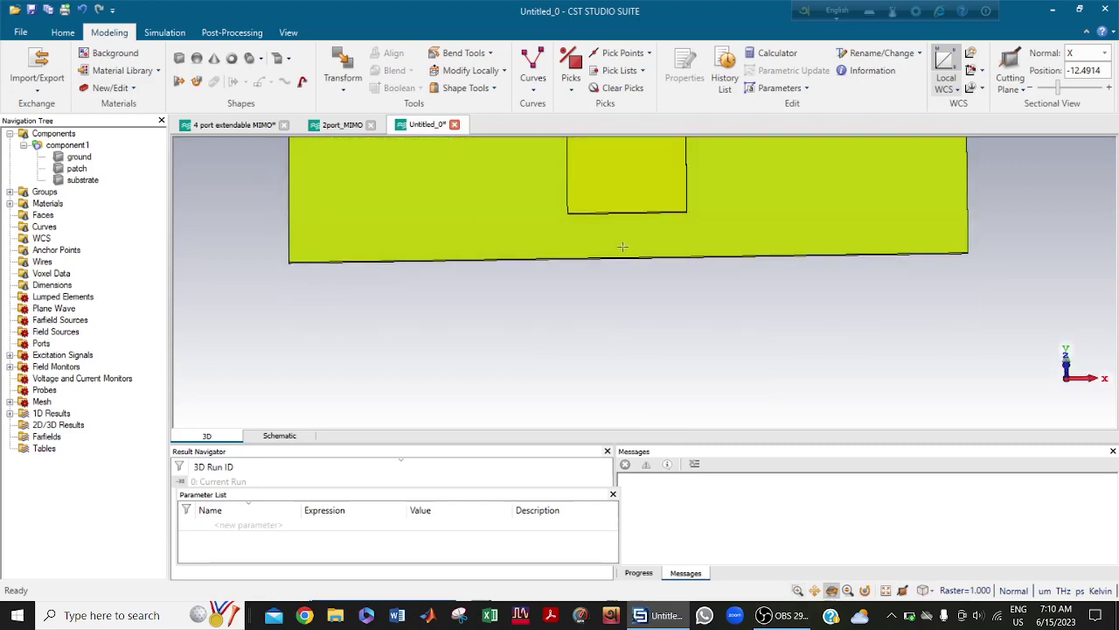
pyautogui.press('f')
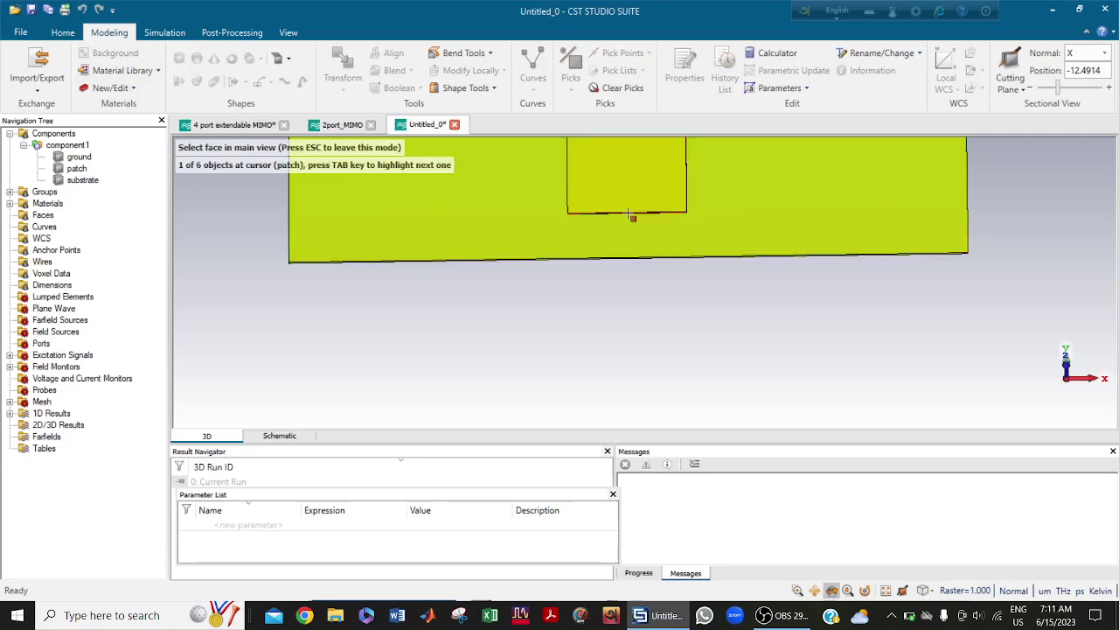
pyautogui.click(631, 215)
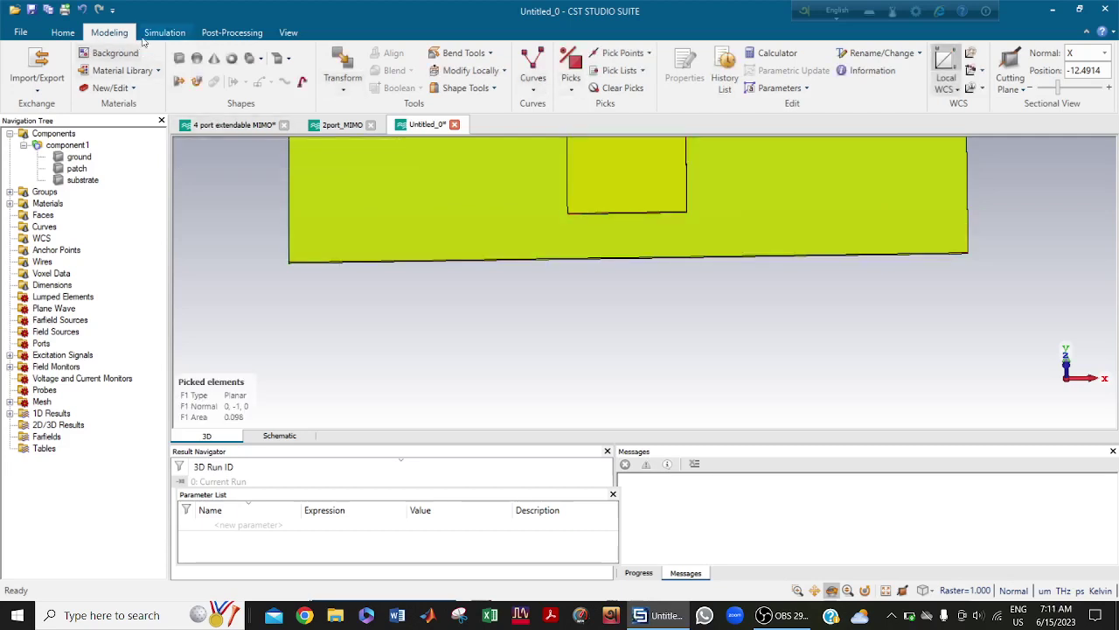
# Run the port extension coefficient macro for the picked face as a microstrip and calculate k.
pyautogui.click(54, 35)
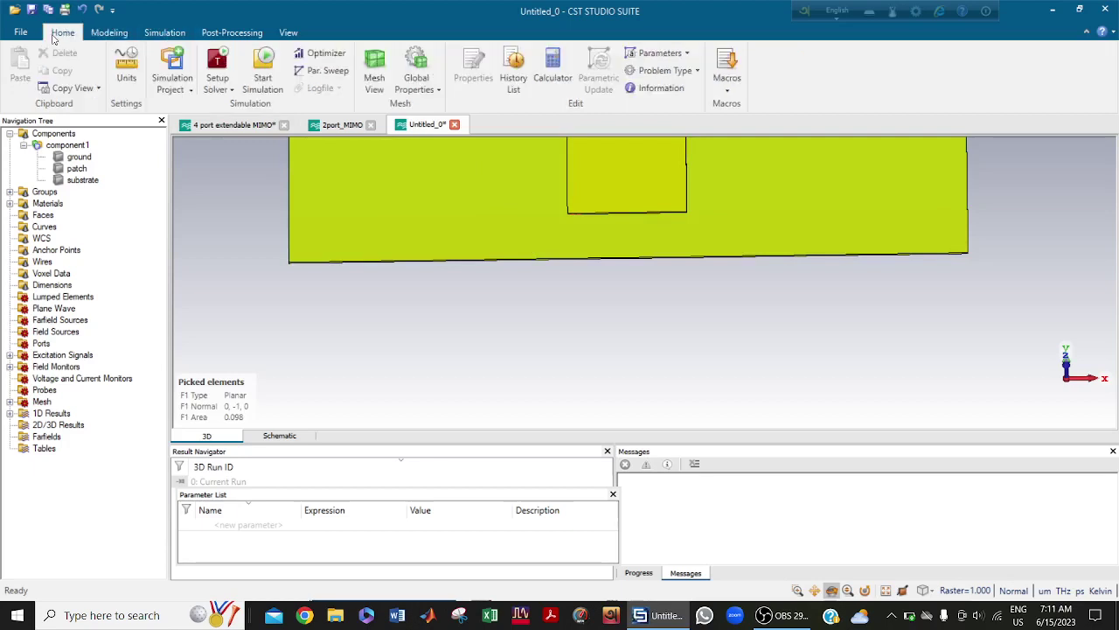
pyautogui.click(739, 65)
pyautogui.moveTo(744, 256)
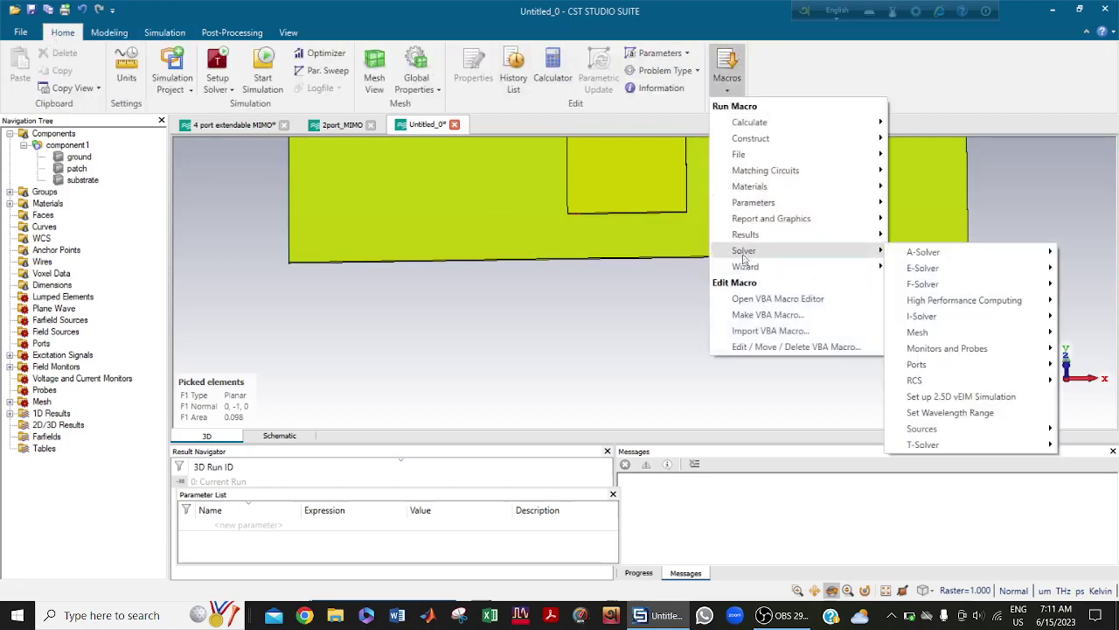
pyautogui.moveTo(925, 366)
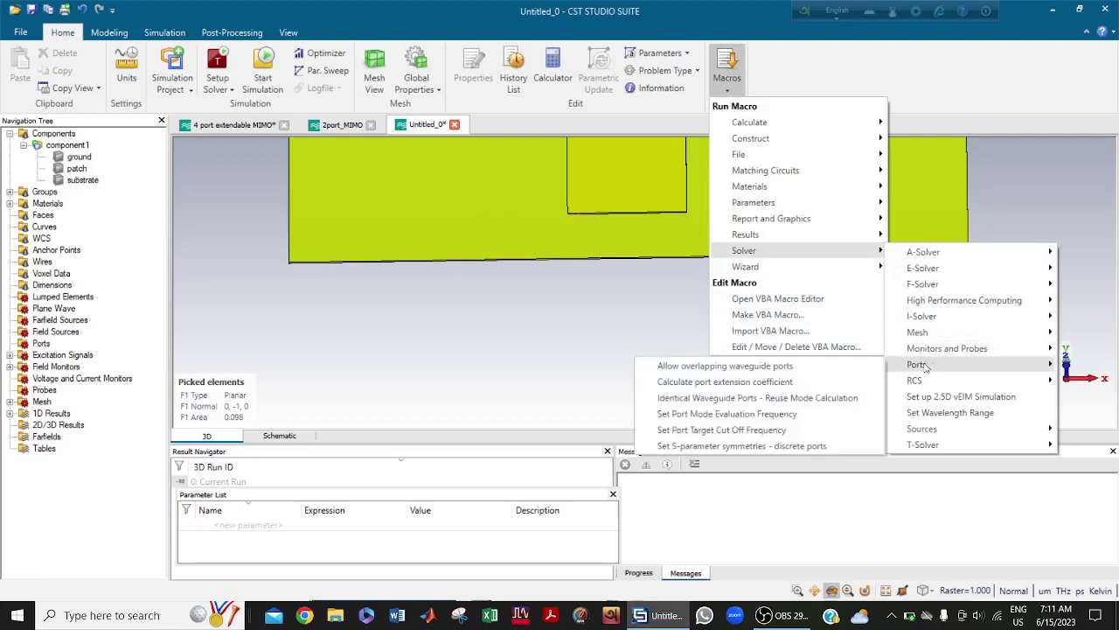
pyautogui.click(757, 383)
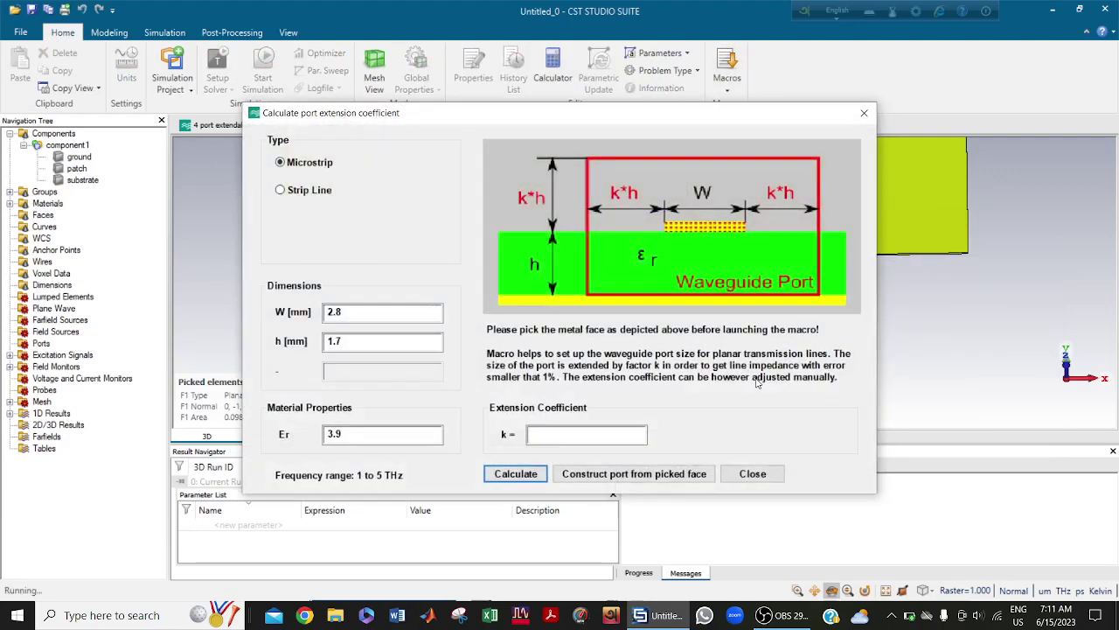
pyautogui.click(501, 479)
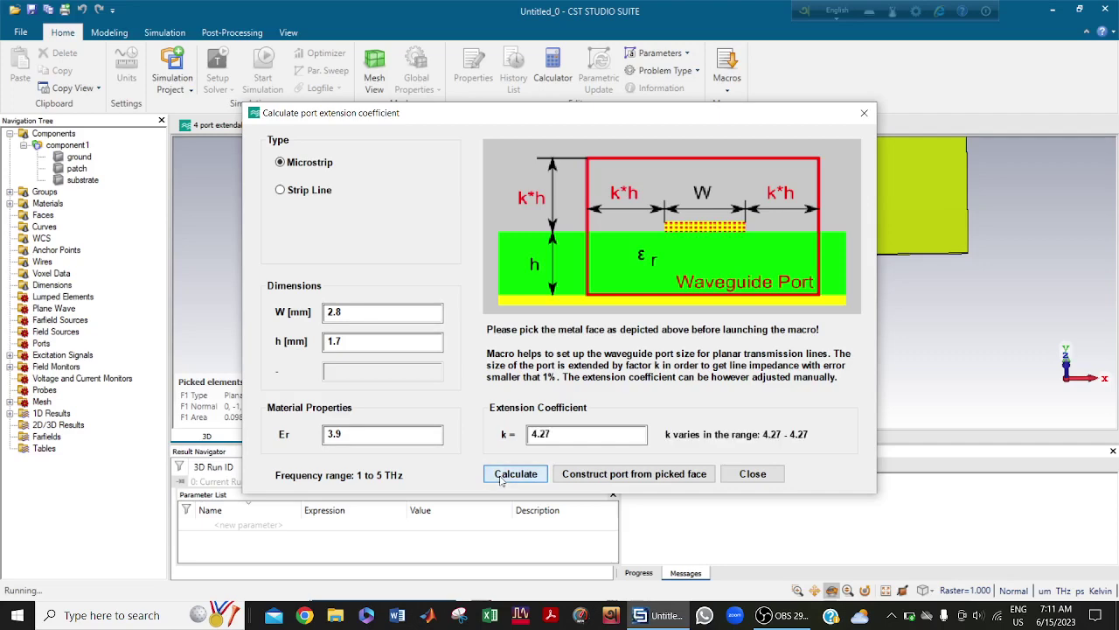
# Construct the waveguide port from the picked face, close the macro and inspect the port in the 3D view.
pyautogui.click(614, 477)
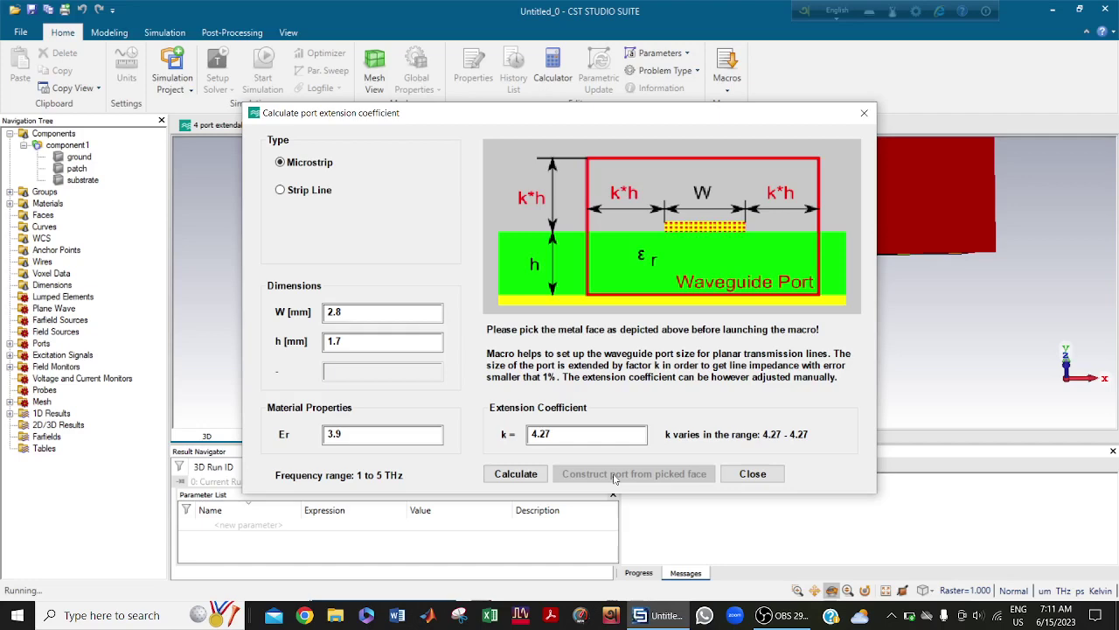
pyautogui.click(750, 475)
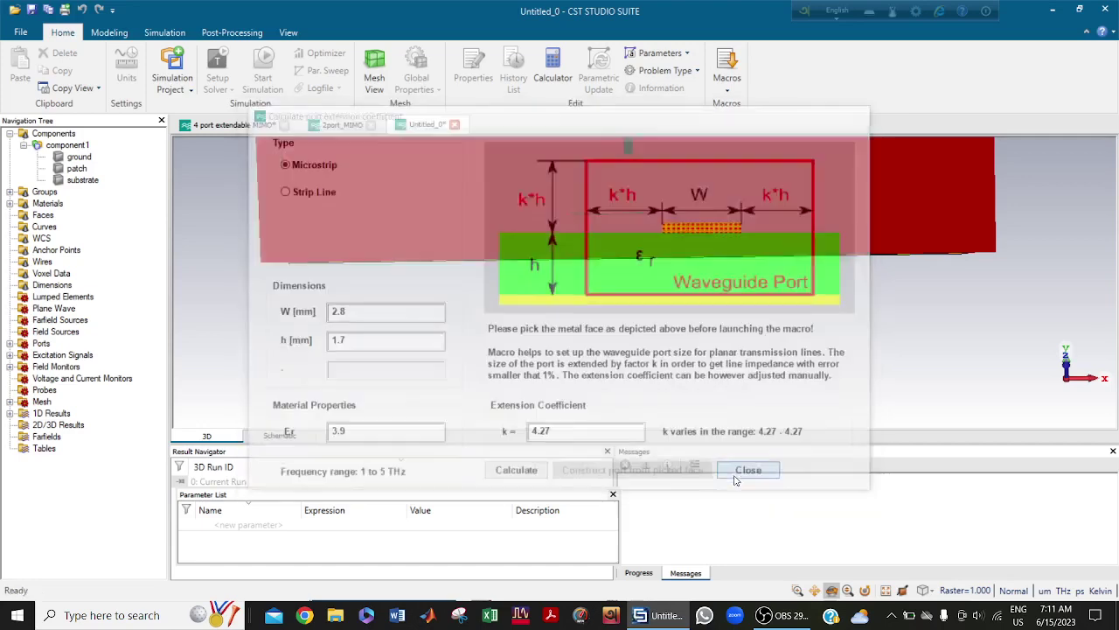
pyautogui.press('space')
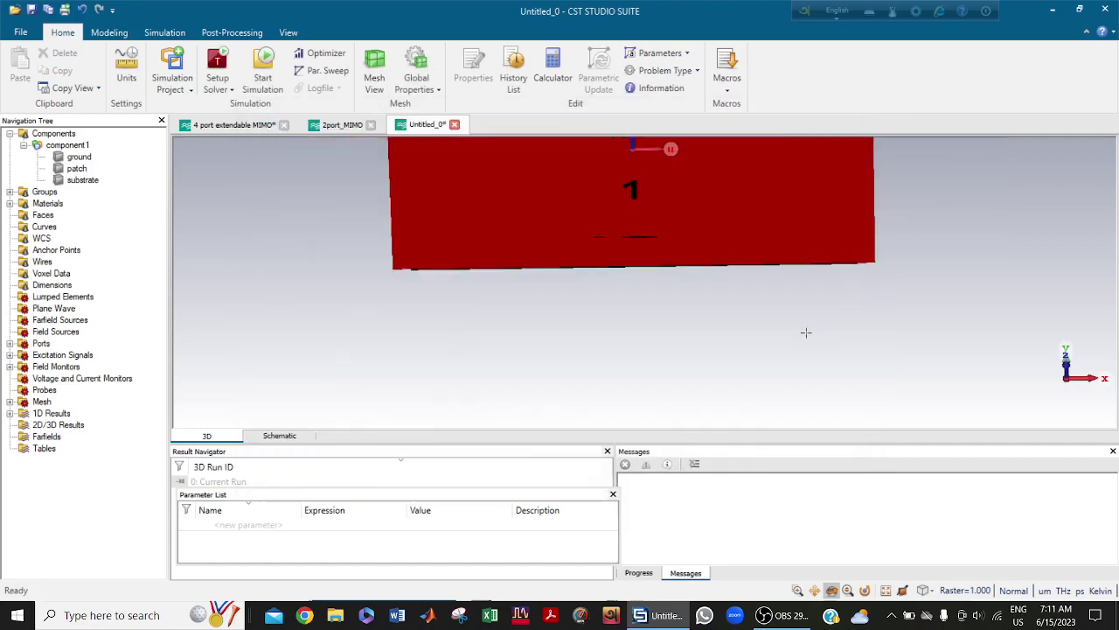
pyautogui.moveTo(656, 287); pyautogui.dragTo(922, 233)
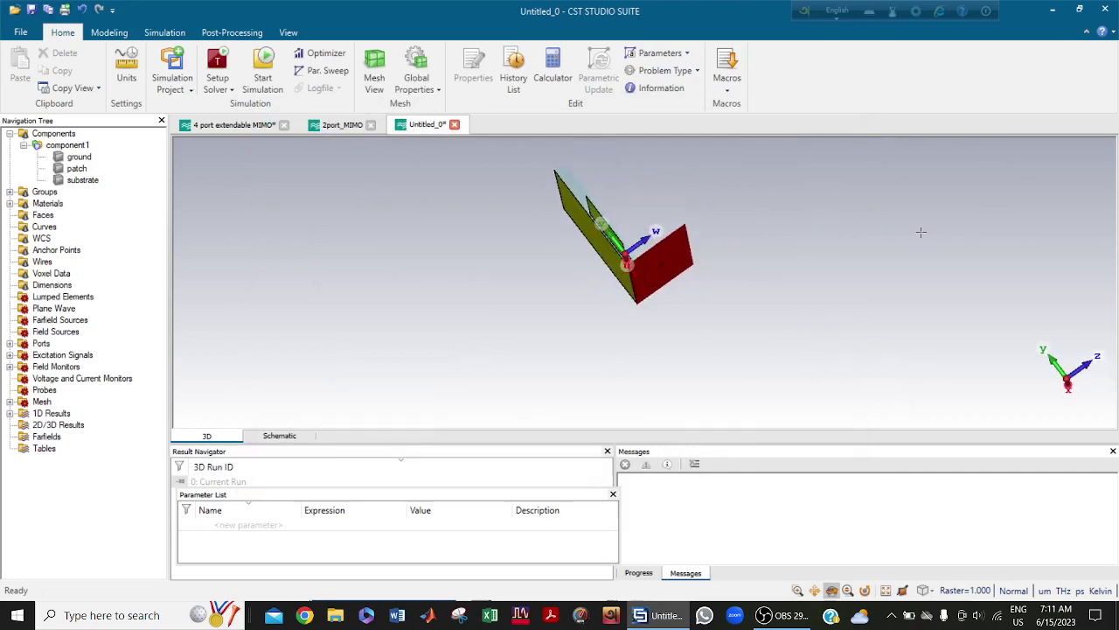
pyautogui.moveTo(505, 279); pyautogui.dragTo(318, 294)
pyautogui.moveTo(523, 274); pyautogui.dragTo(559, 219)
pyautogui.scroll(4, 553, 210)
# Start the analytical line impedance calculation macro and set its line type to Thin Microstrip.
pyautogui.click(730, 68)
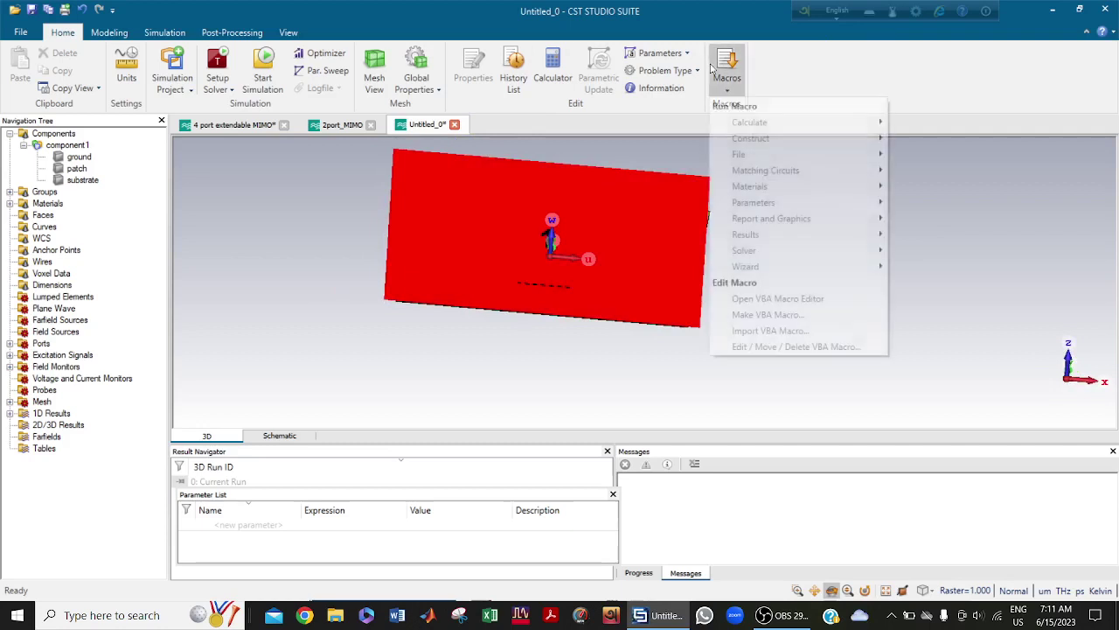
pyautogui.moveTo(747, 125)
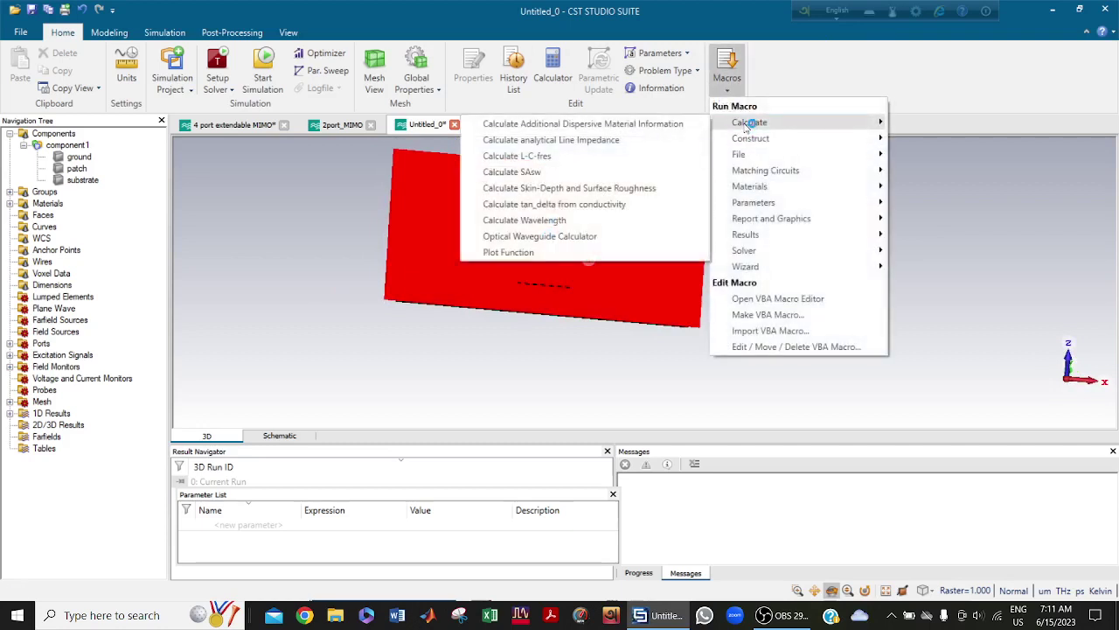
pyautogui.click(551, 140)
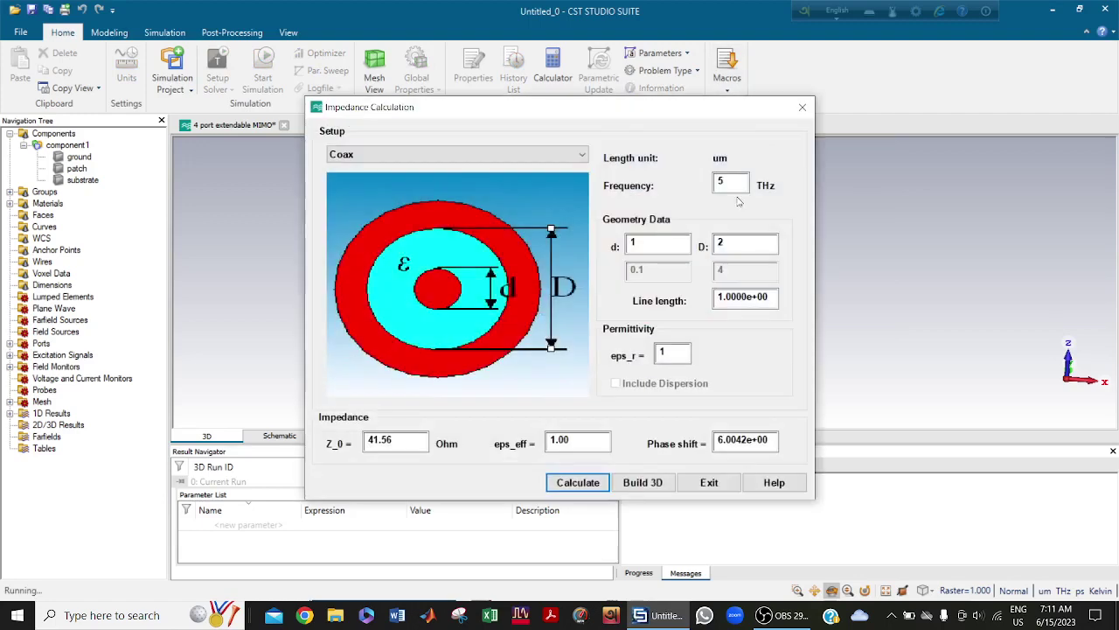
pyautogui.click(730, 181)
pyautogui.click(395, 157)
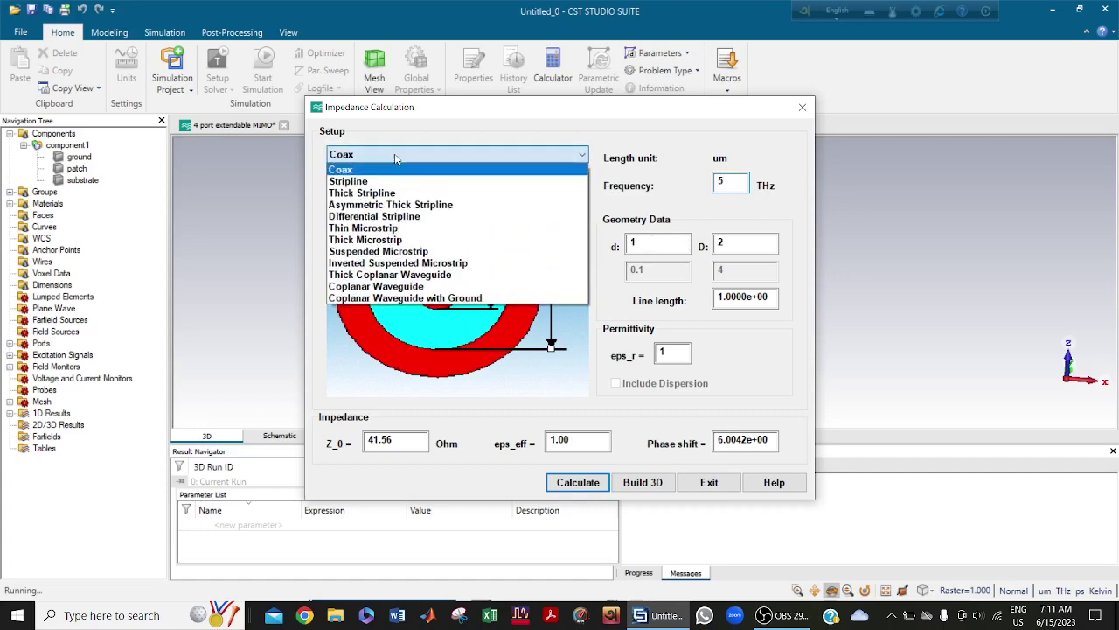
pyautogui.click(383, 227)
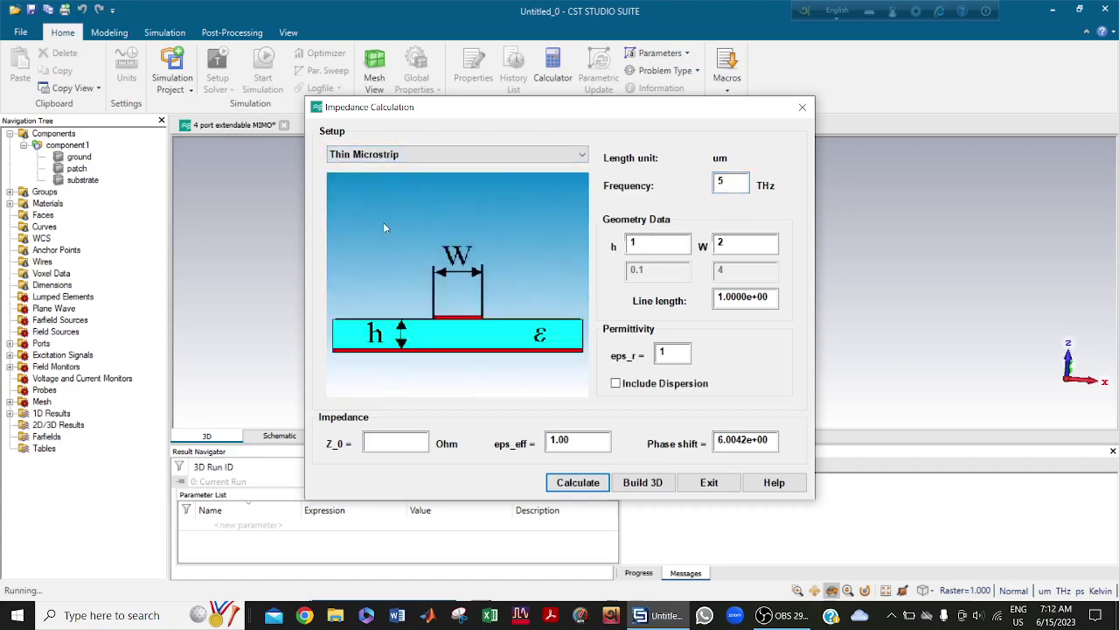
# Calculate the microstrip impedance with h set to 1.6, W to 1.4 and eps_r to 3.8.
pyautogui.click(630, 243)
pyautogui.doubleClick(630, 243)
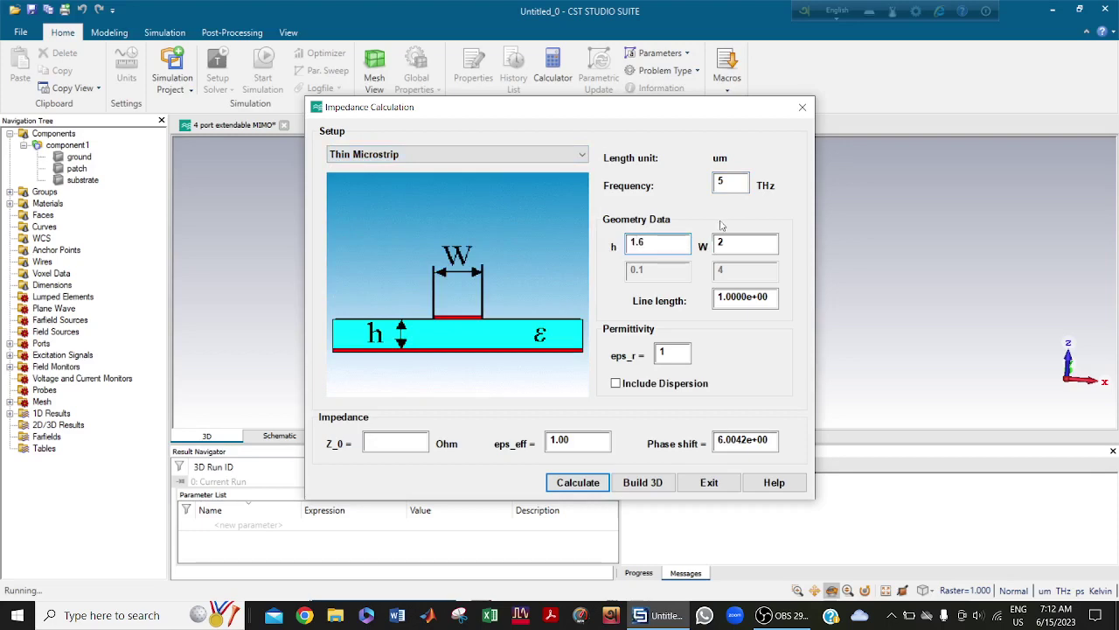
pyautogui.press('Tab')
pyautogui.write('1.')
pyautogui.doubleClick(664, 352)
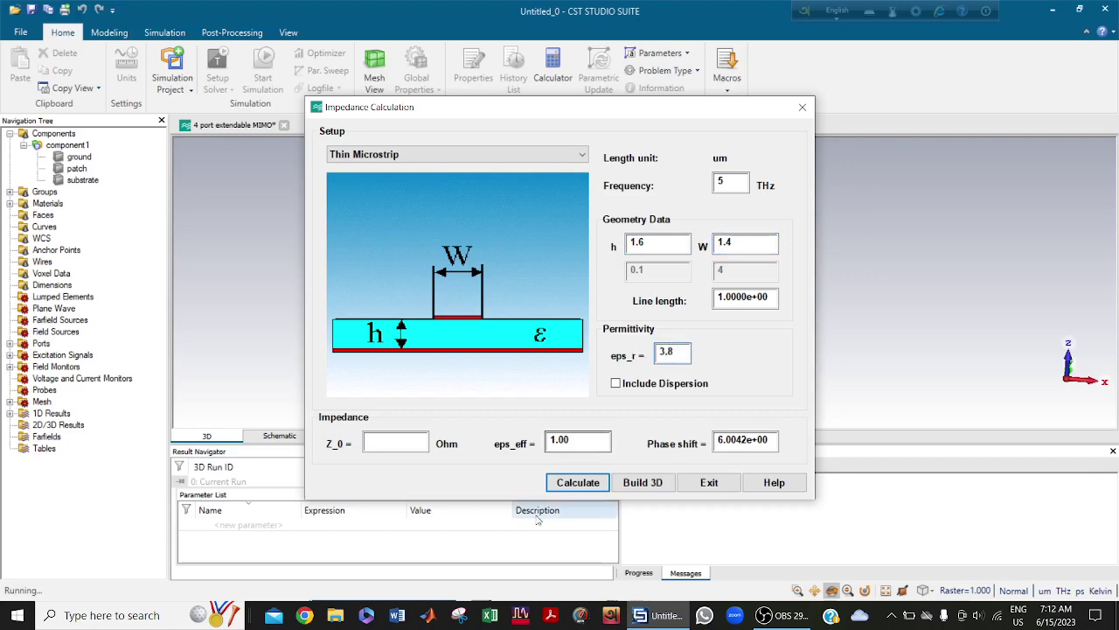
pyautogui.click(578, 483)
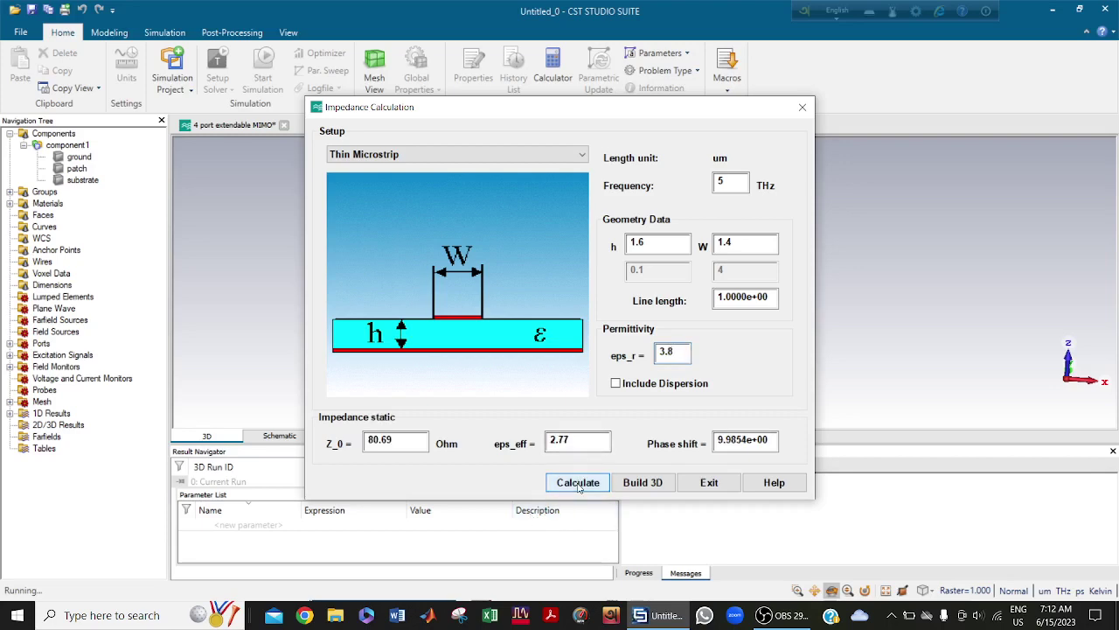
# Recalculate the microstrip impedance with trial line widths W of 1.1 and 2.8.
pyautogui.moveTo(741, 246); pyautogui.dragTo(715, 247)
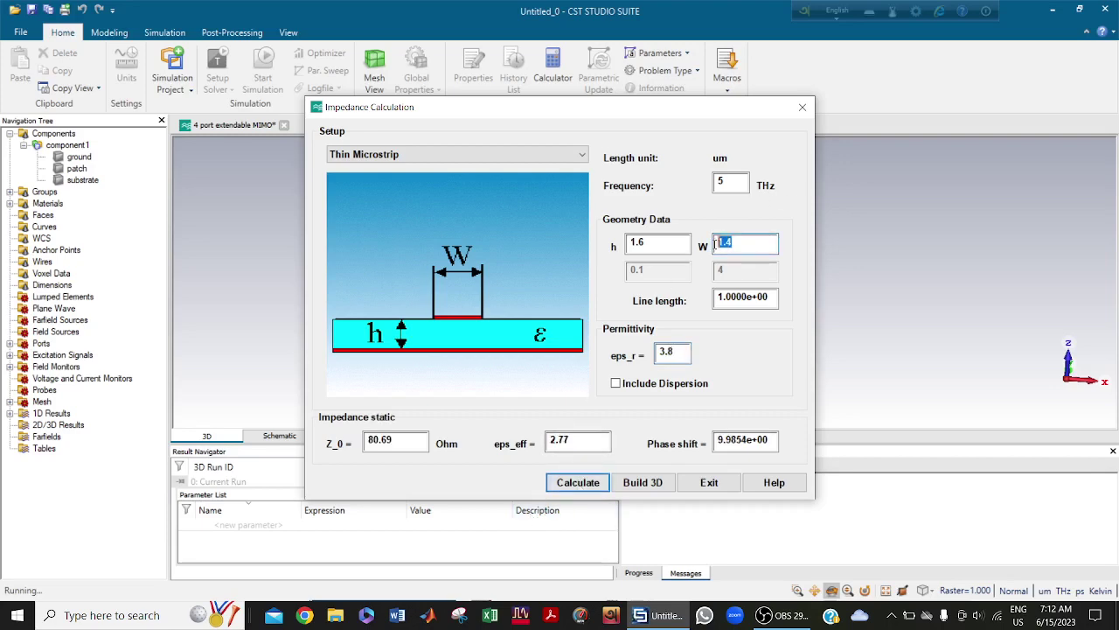
pyautogui.write('1.')
pyautogui.click(578, 483)
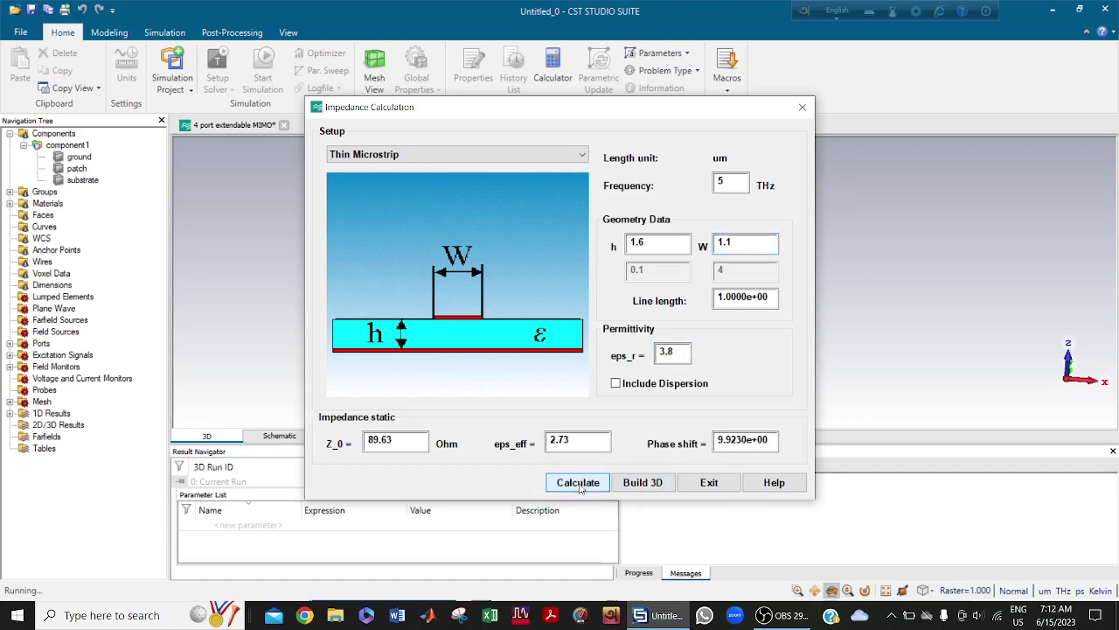
pyautogui.moveTo(740, 244); pyautogui.dragTo(706, 244)
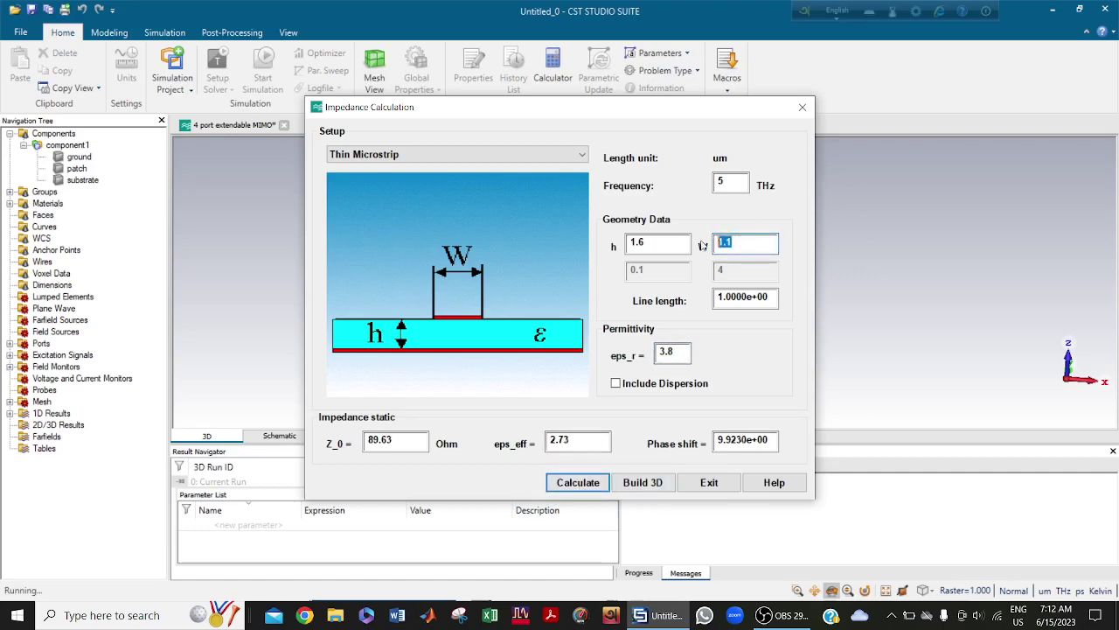
pyautogui.write('2')
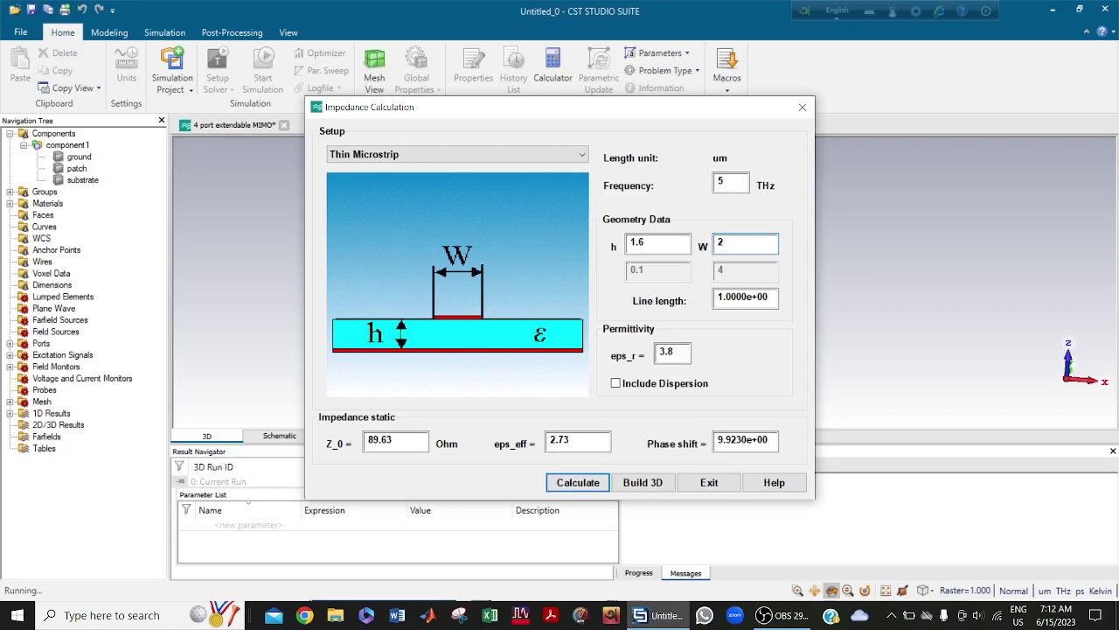
pyautogui.write('.8')
pyautogui.click(585, 483)
# Recalculate the microstrip impedance with W set to 3, and refine the width to 3.45.
pyautogui.moveTo(728, 242); pyautogui.dragTo(751, 240)
pyautogui.hotkey('shift', 'Home')
pyautogui.write('3')
pyautogui.click(578, 483)
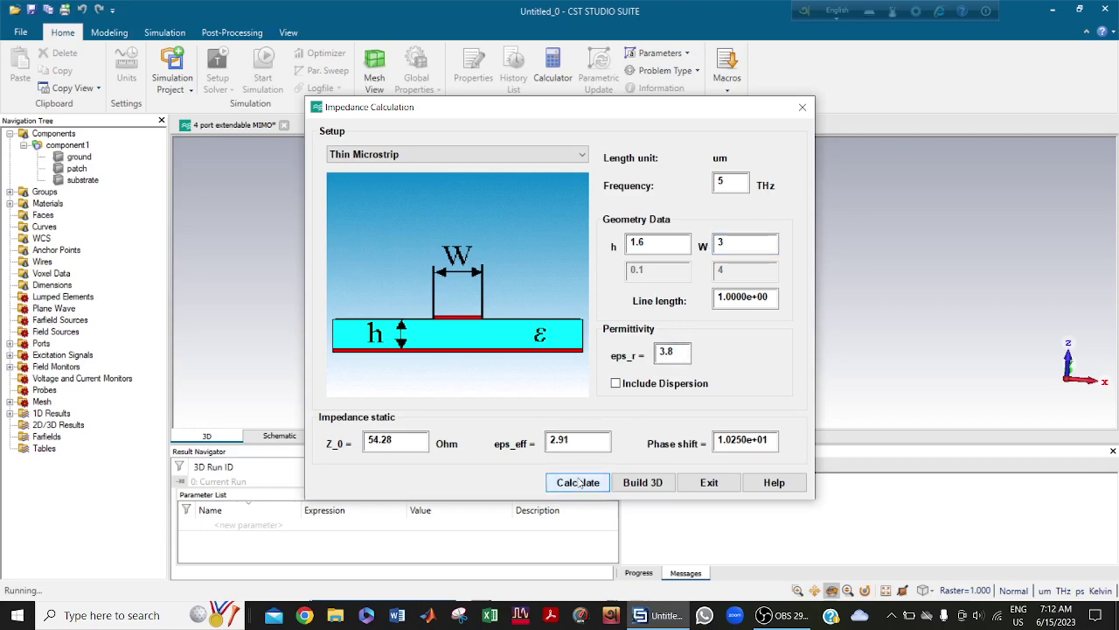
pyautogui.click(722, 242)
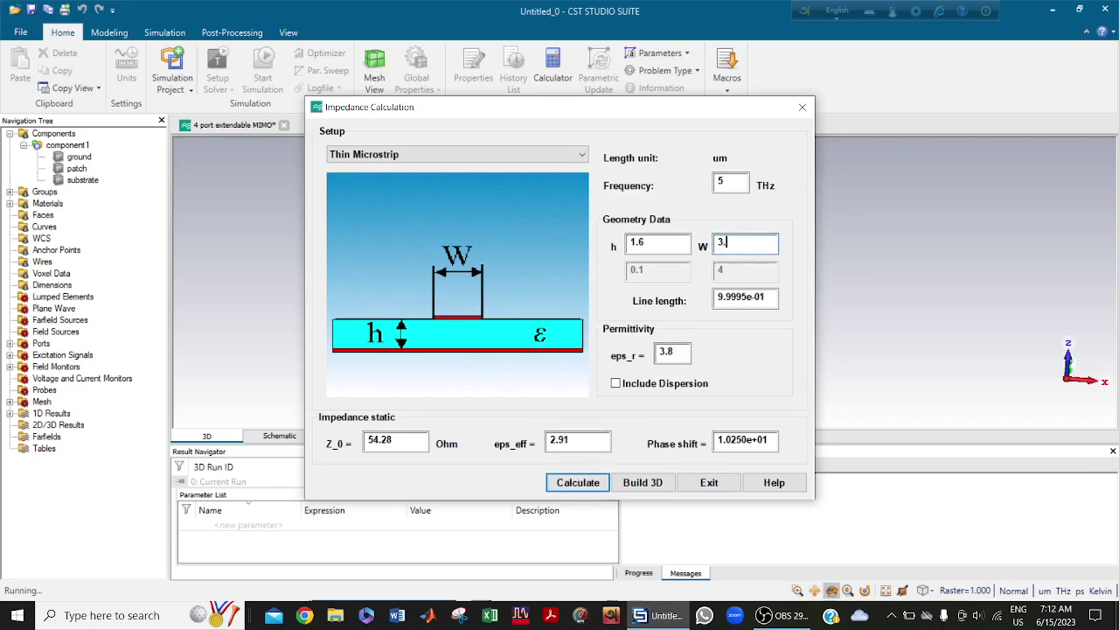
pyautogui.click(578, 485)
pyautogui.click(743, 245)
pyautogui.click(577, 484)
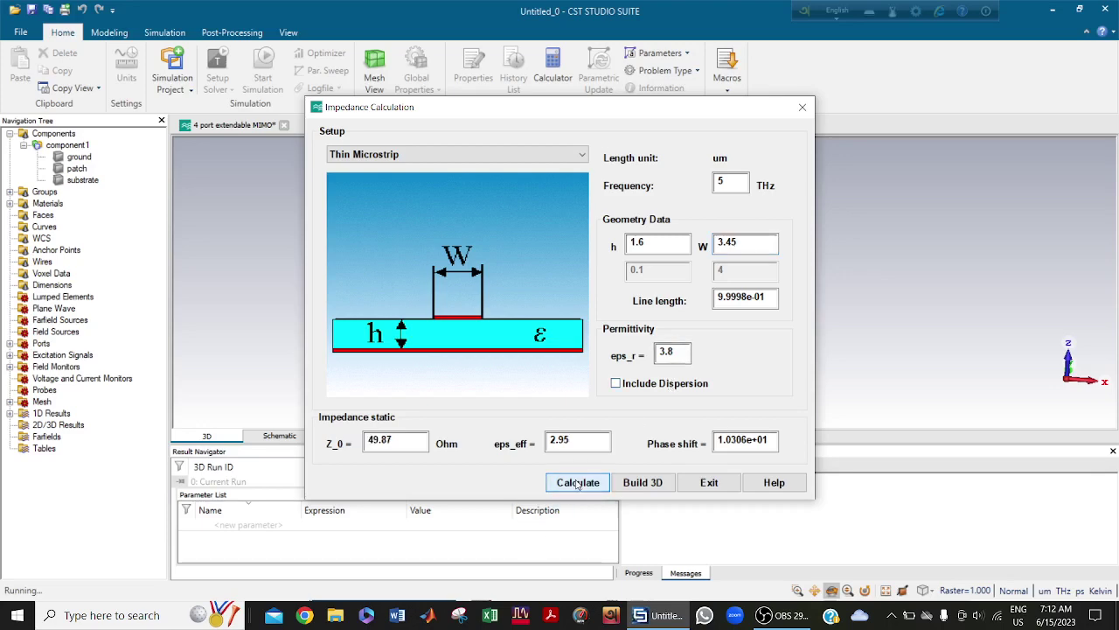
# Recalculate the microstrip impedance with the line width W set to 3.445, and exit the impedance calculation.
pyautogui.click(732, 245)
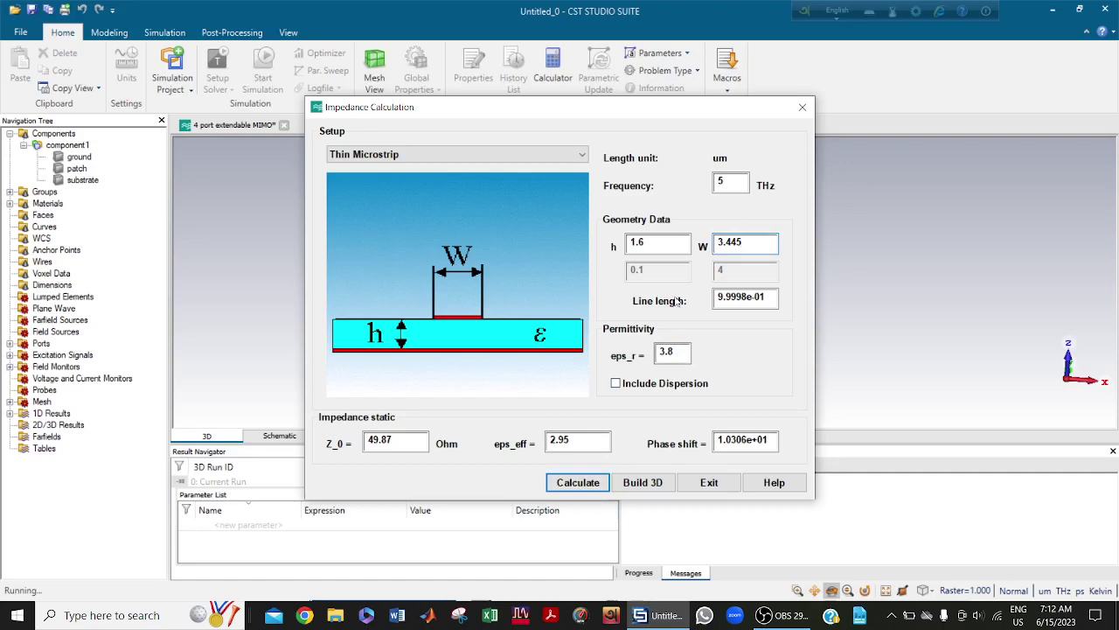
pyautogui.click(594, 488)
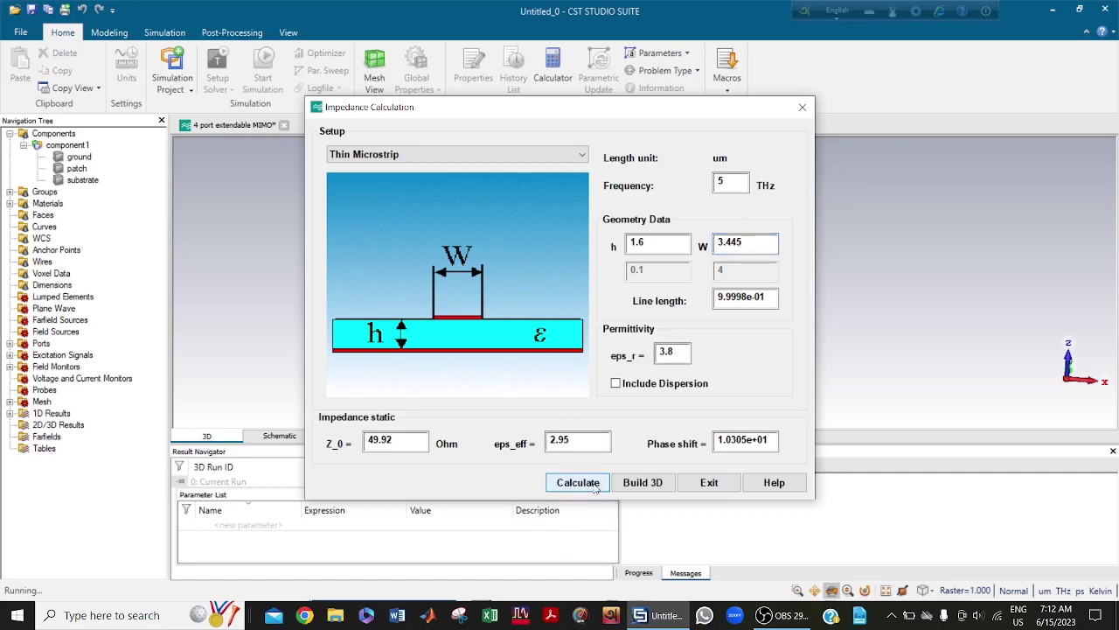
pyautogui.click(594, 488)
pyautogui.click(749, 241)
pyautogui.moveTo(749, 242); pyautogui.dragTo(715, 249)
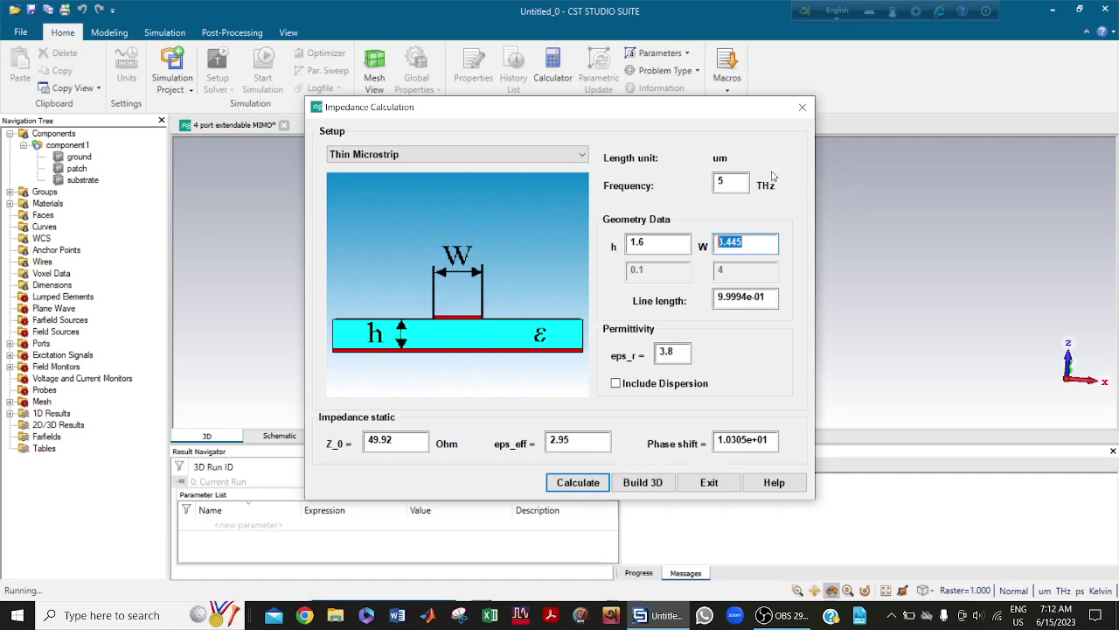
pyautogui.click(691, 481)
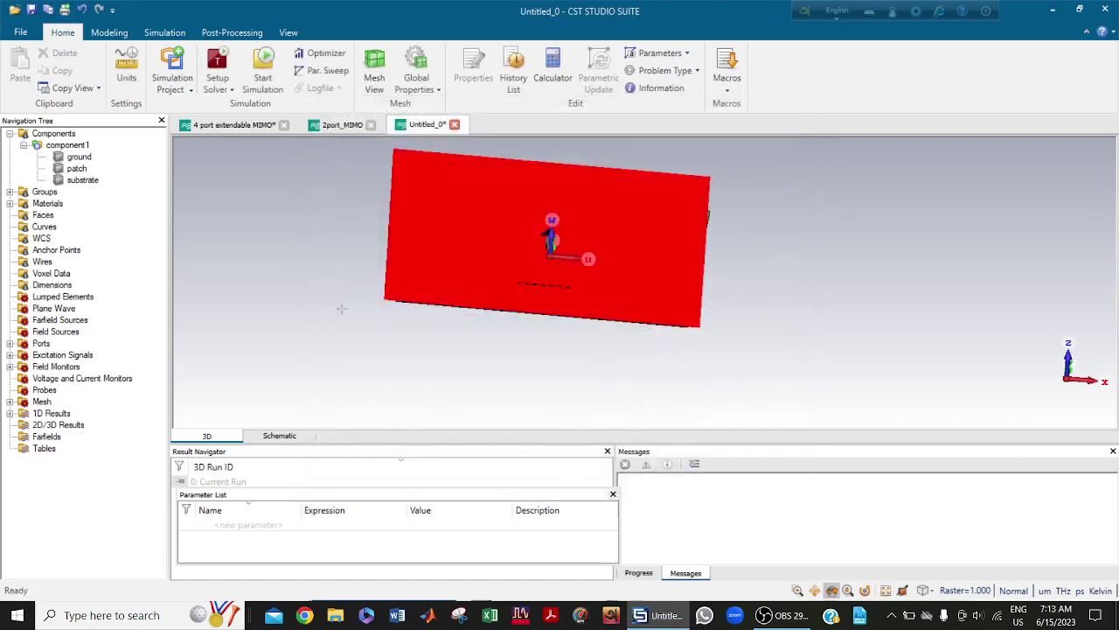
# Edit the feedline brick in the patch's history, setting its Umin to -3.445/2 and its Umax to 3.445/2.
pyautogui.moveTo(340, 300); pyautogui.dragTo(546, 197)
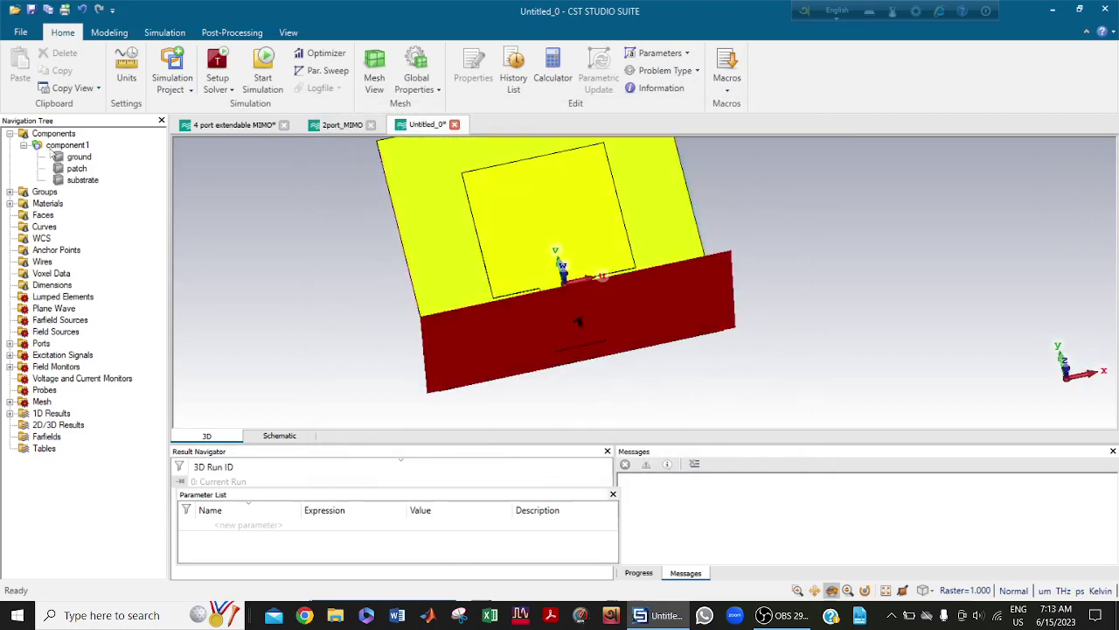
pyautogui.click(53, 134)
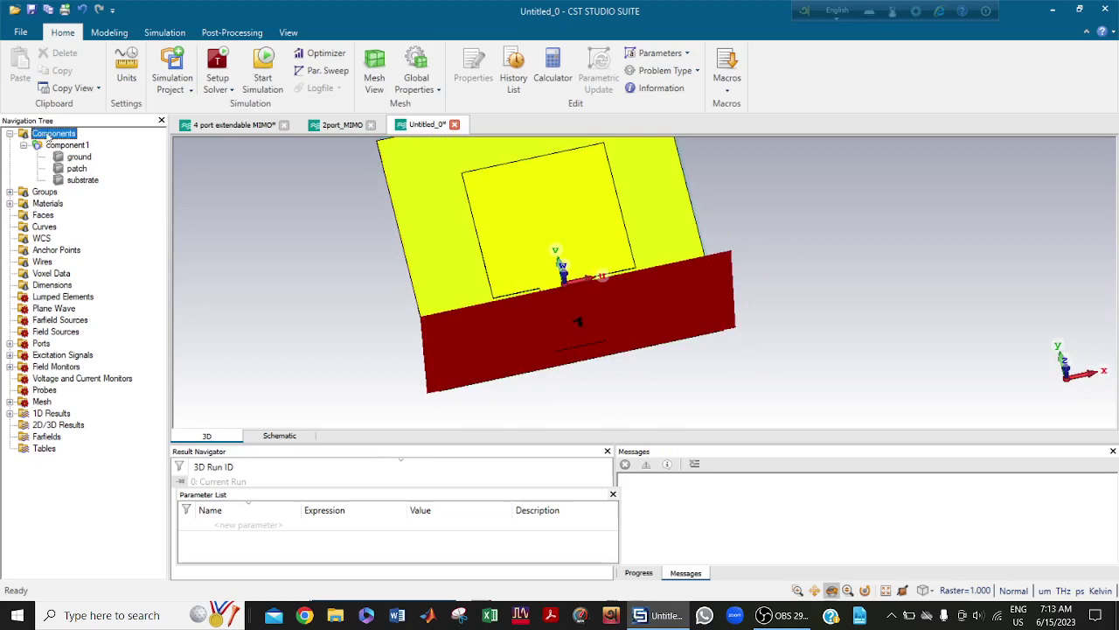
pyautogui.moveTo(59, 164)
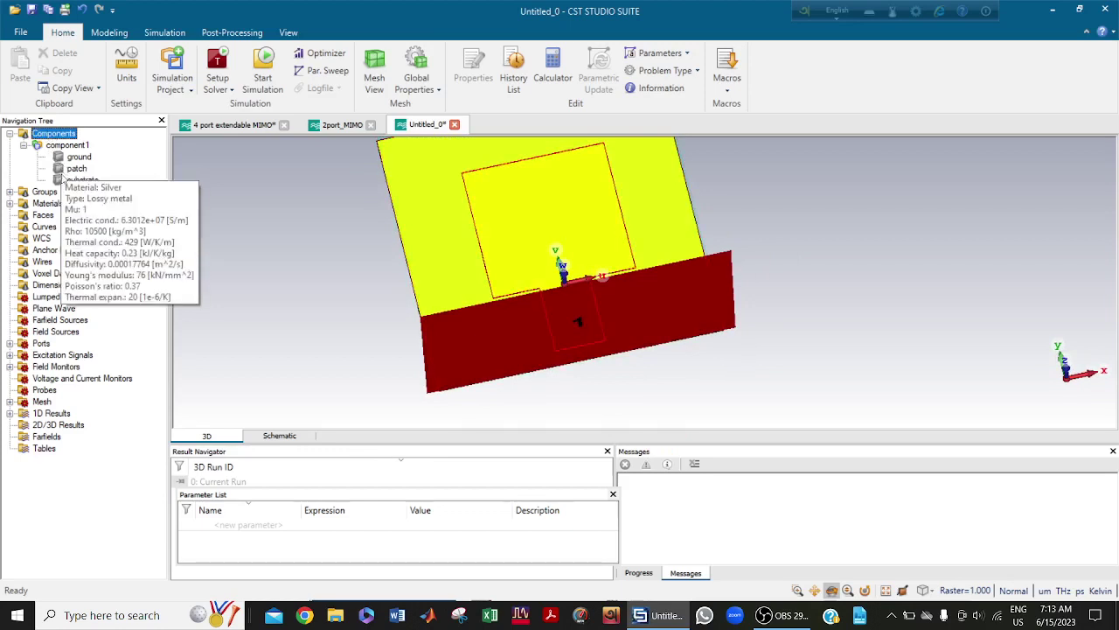
pyautogui.doubleClick(70, 168)
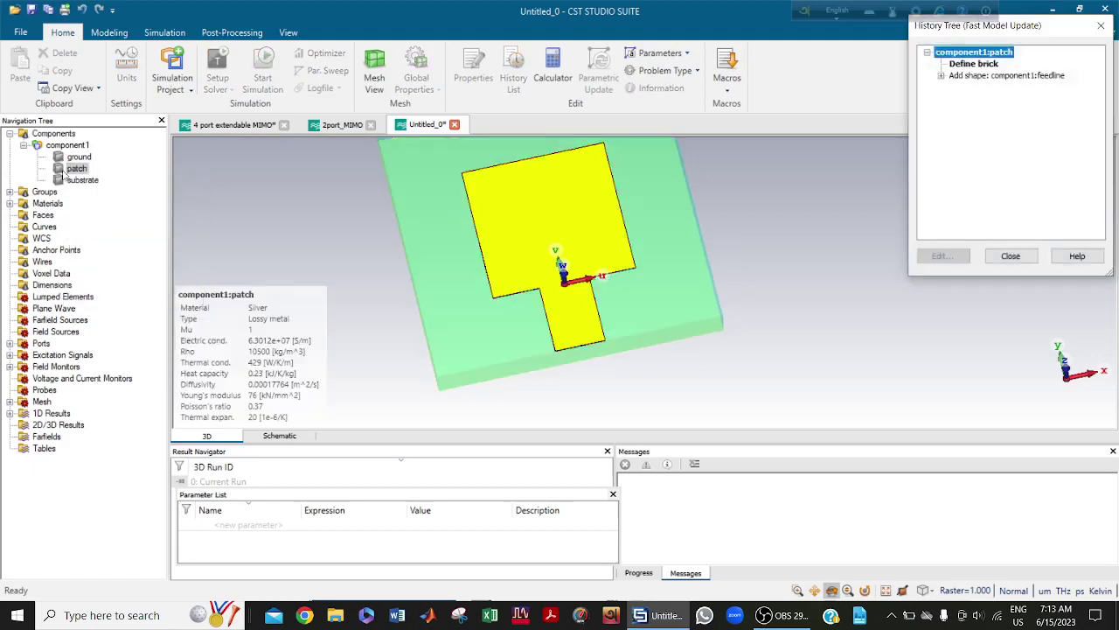
pyautogui.click(941, 76)
pyautogui.doubleClick(975, 90)
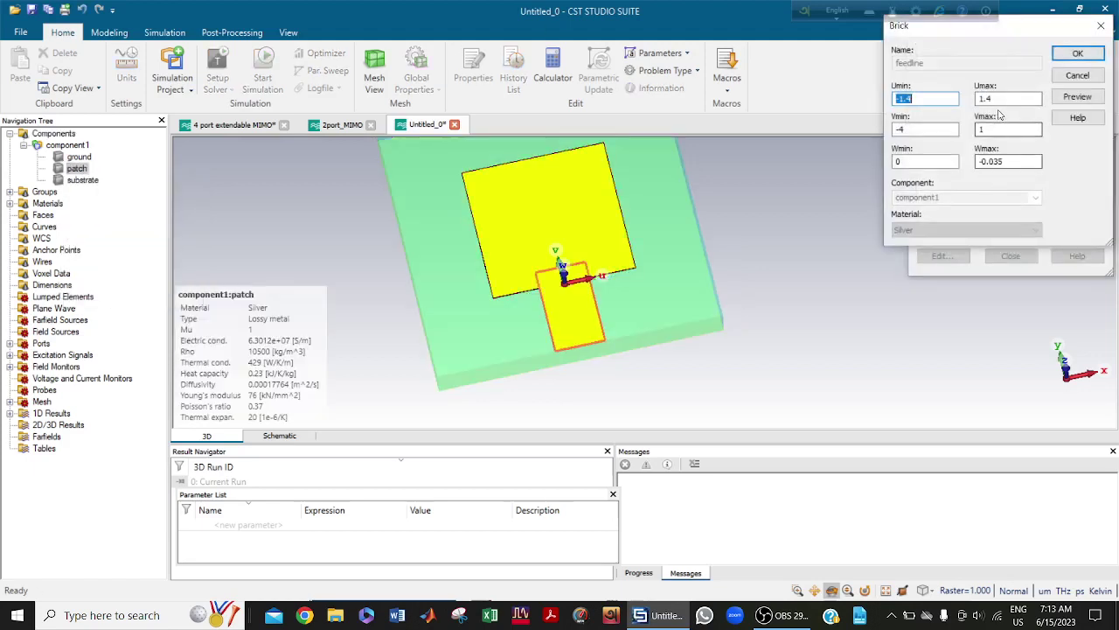
pyautogui.click(997, 98)
pyautogui.moveTo(998, 99); pyautogui.dragTo(979, 99)
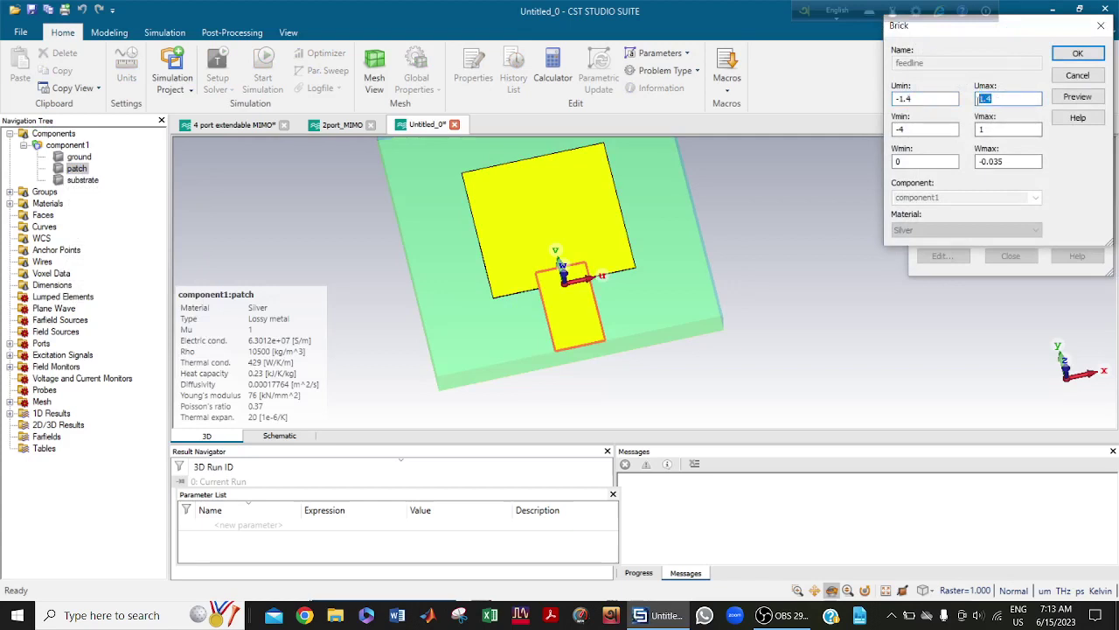
pyautogui.write('3.445/2')
pyautogui.moveTo(917, 98); pyautogui.dragTo(899, 101)
pyautogui.write('-3.445')
pyautogui.click(1077, 96)
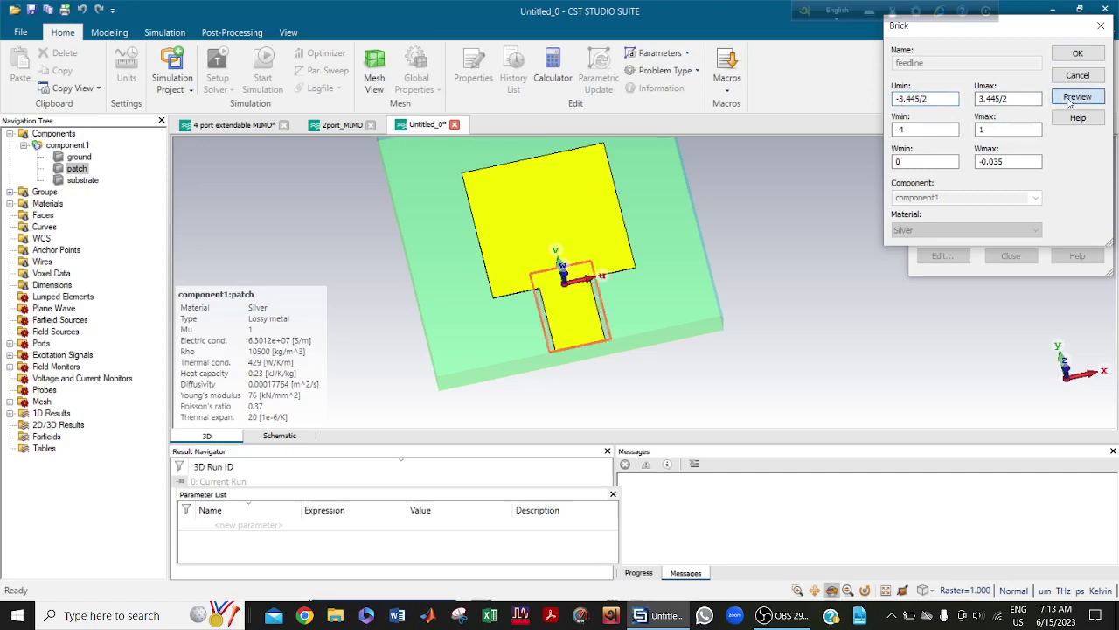
pyautogui.click(1078, 54)
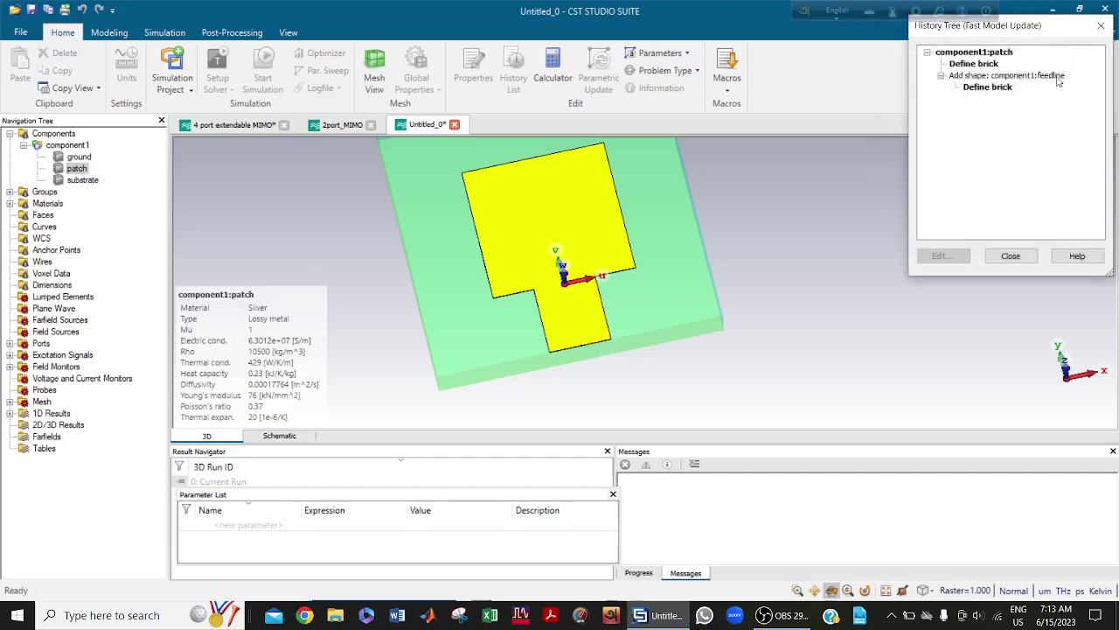
pyautogui.click(1011, 256)
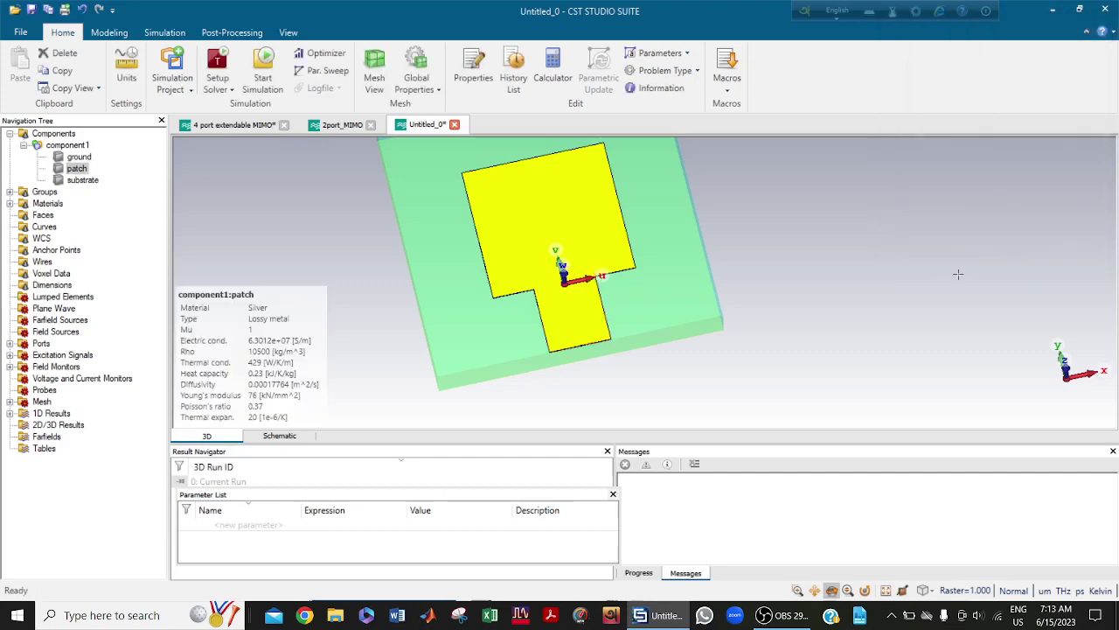
# Configure the time domain solver with -50 dB accuracy and S-parameters normalized to a fixed 50 Ohm impedance, and start the simulation.
pyautogui.moveTo(893, 271)
pyautogui.mouseDown()
pyautogui.moveTo(914, 327)
pyautogui.moveTo(906, 333)
pyautogui.mouseUp()
pyautogui.scroll(-2, 907, 333)
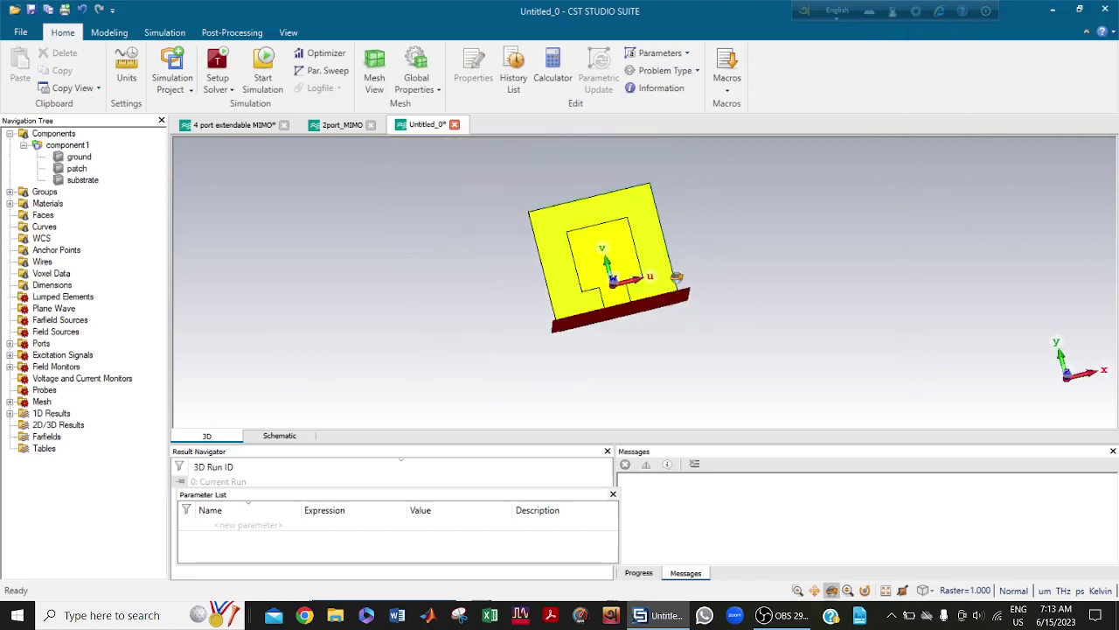
pyautogui.moveTo(676, 276); pyautogui.dragTo(704, 298)
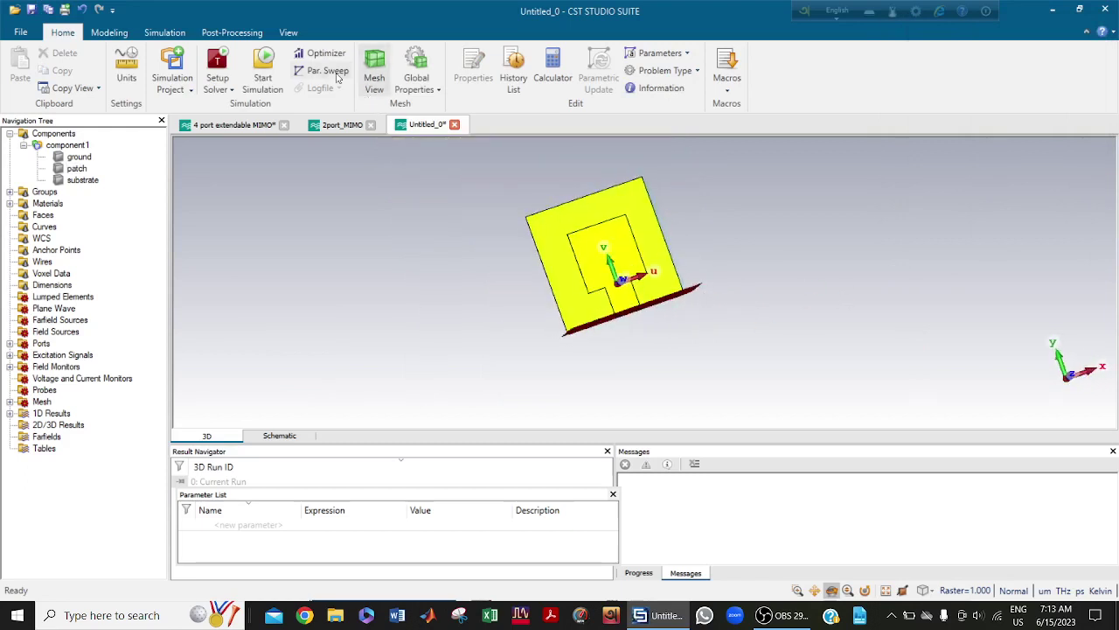
pyautogui.click(218, 62)
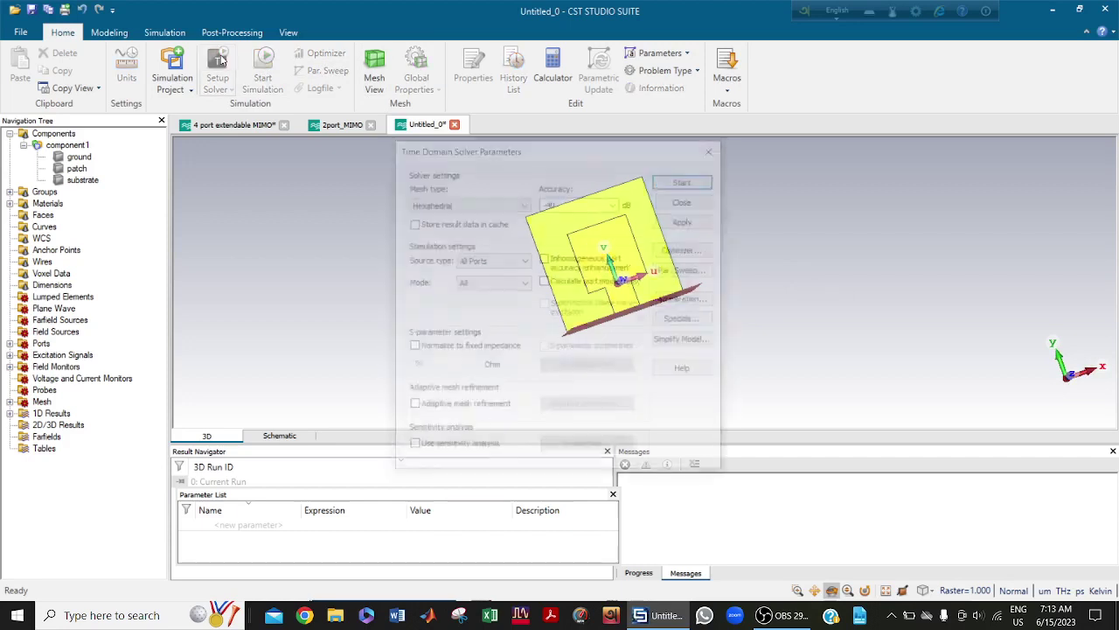
pyautogui.click(411, 348)
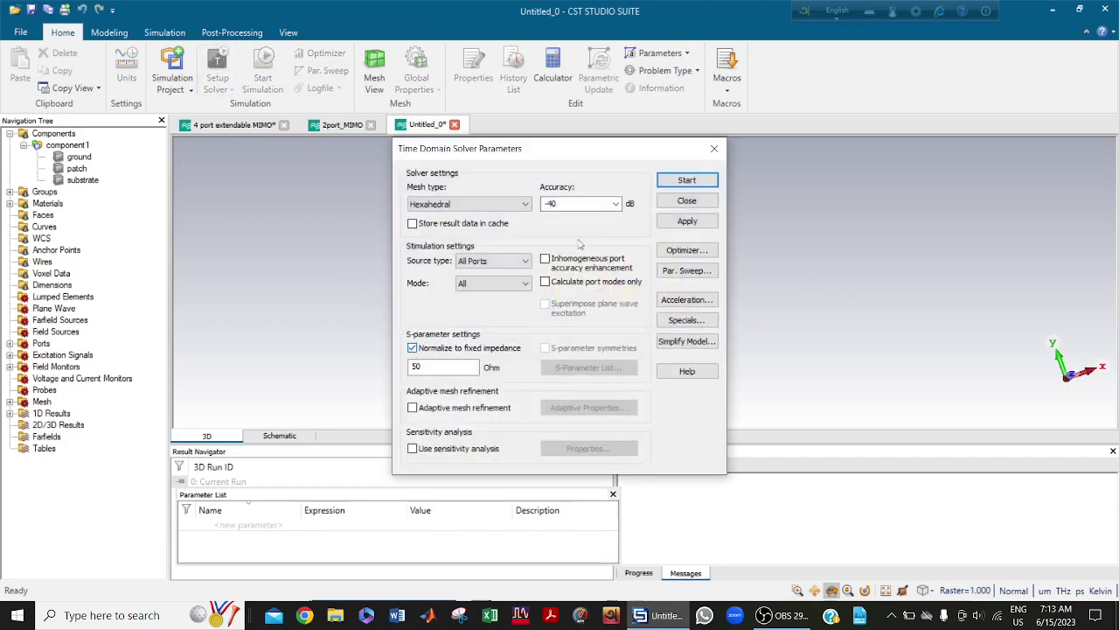
pyautogui.click(616, 204)
pyautogui.click(552, 264)
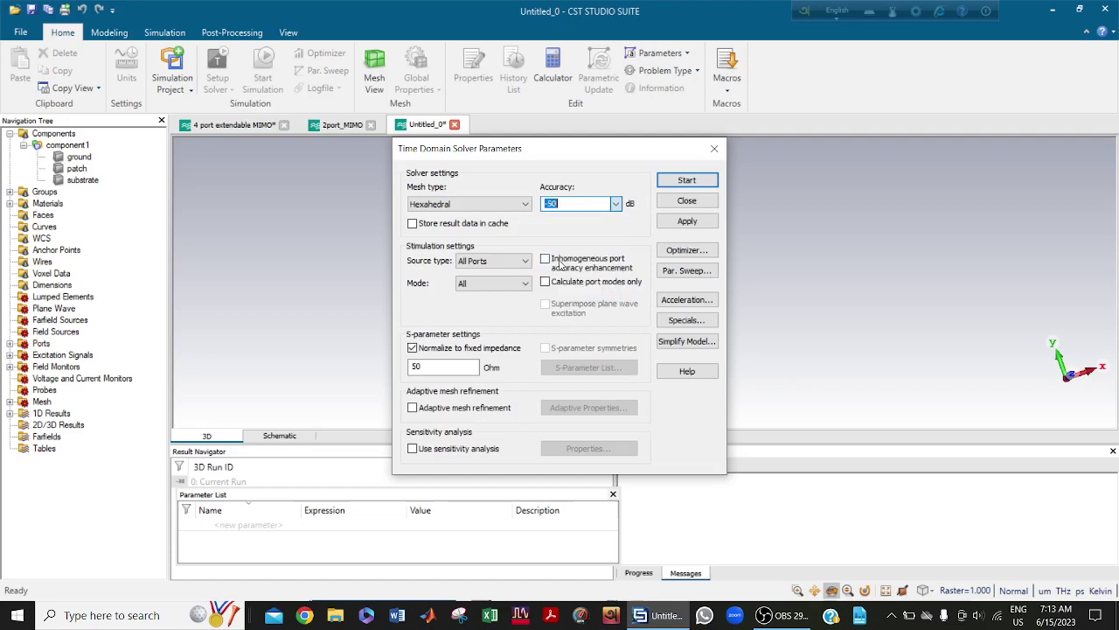
pyautogui.click(687, 222)
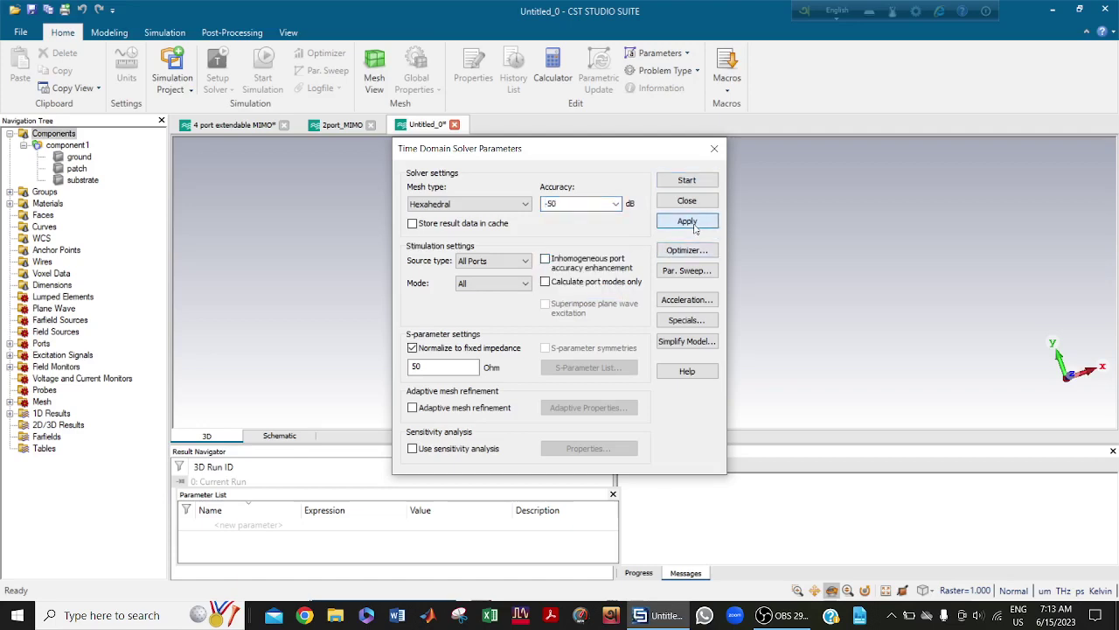
pyautogui.click(683, 181)
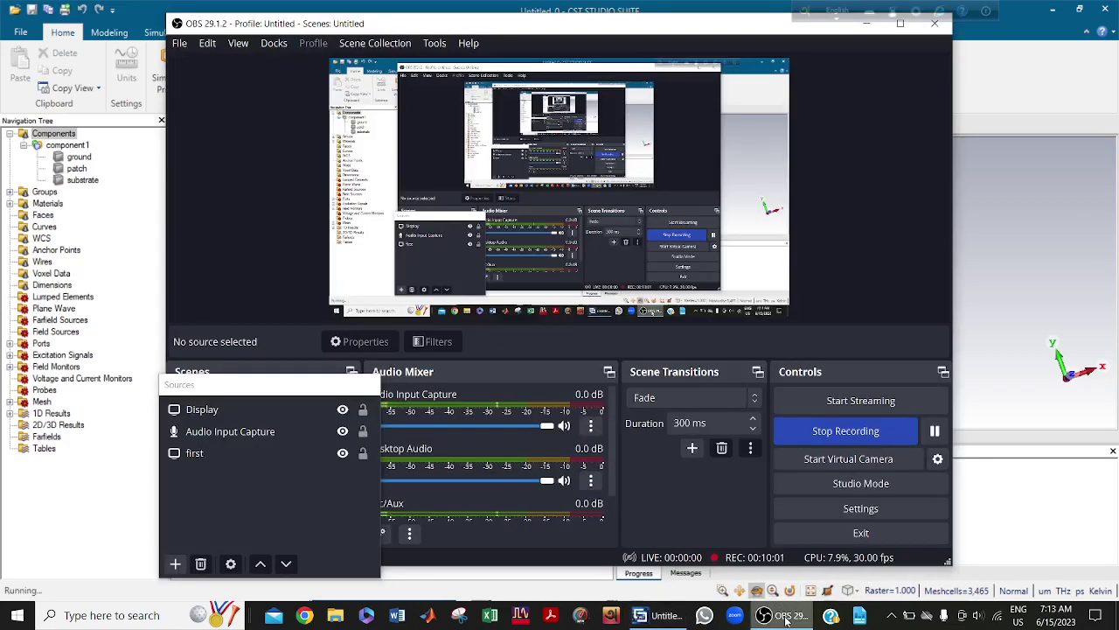
pyautogui.click(781, 615)
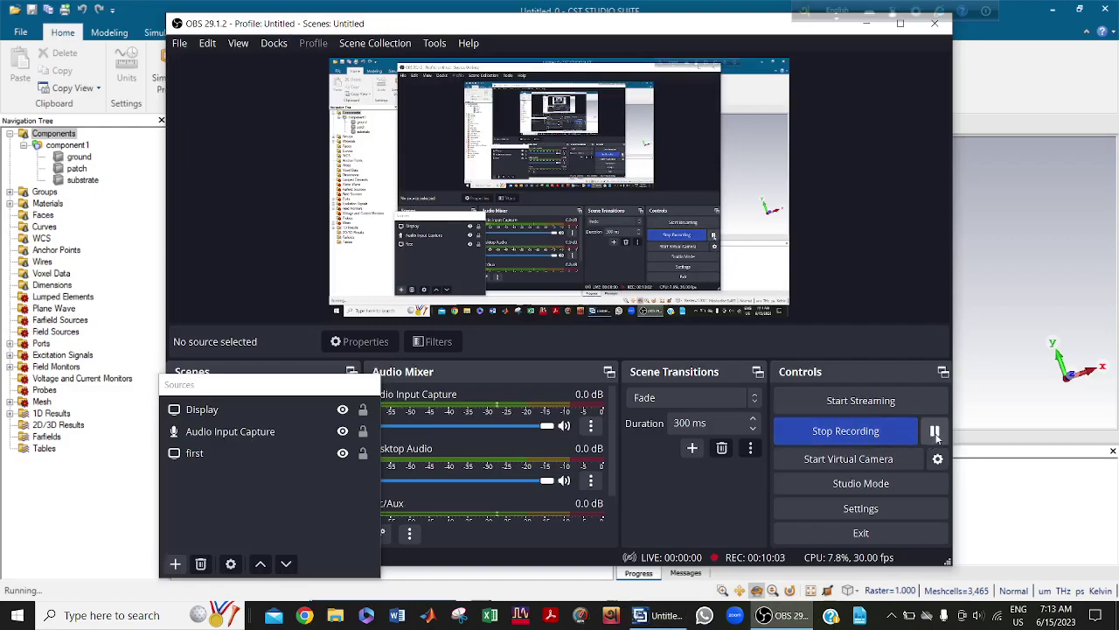